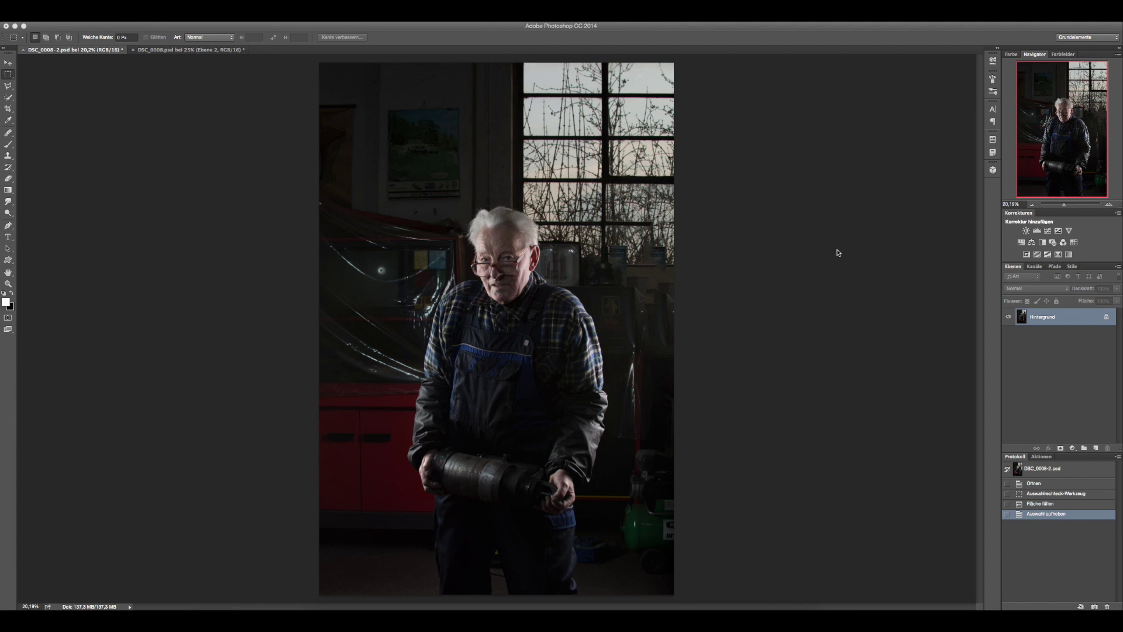
Open the portrait DSC_0008-2.psd in the Camera Raw filter from the Filter menu.
{"action": "left_click", "coordinate": [197, 89]}
{"action": "left_click", "coordinate": [239, 12]}
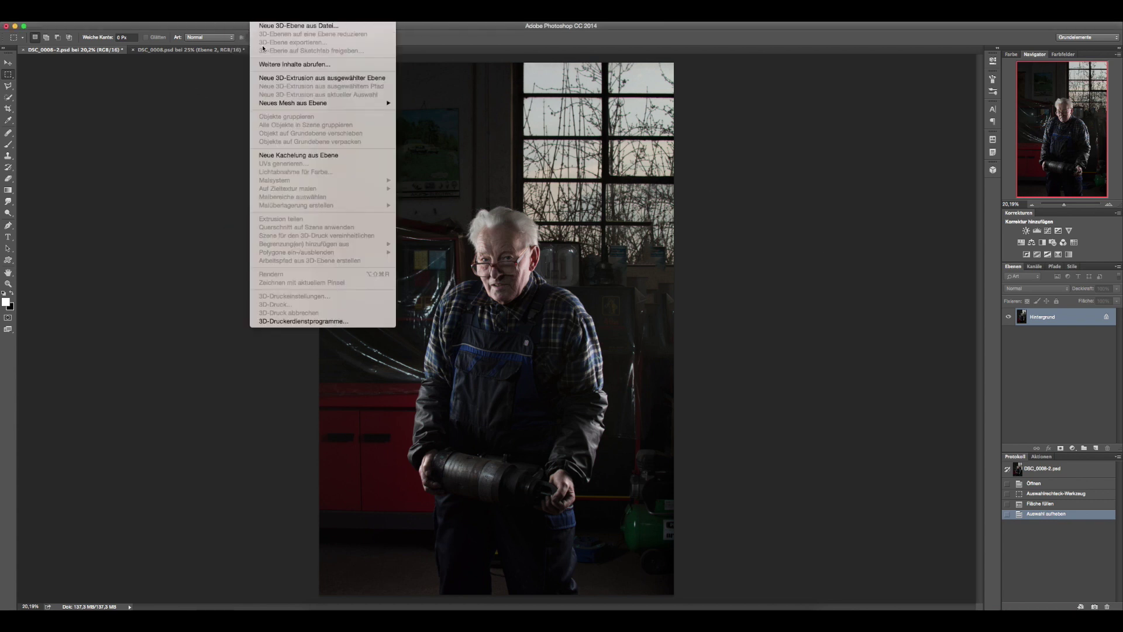
{"action": "left_click", "coordinate": [266, 69]}
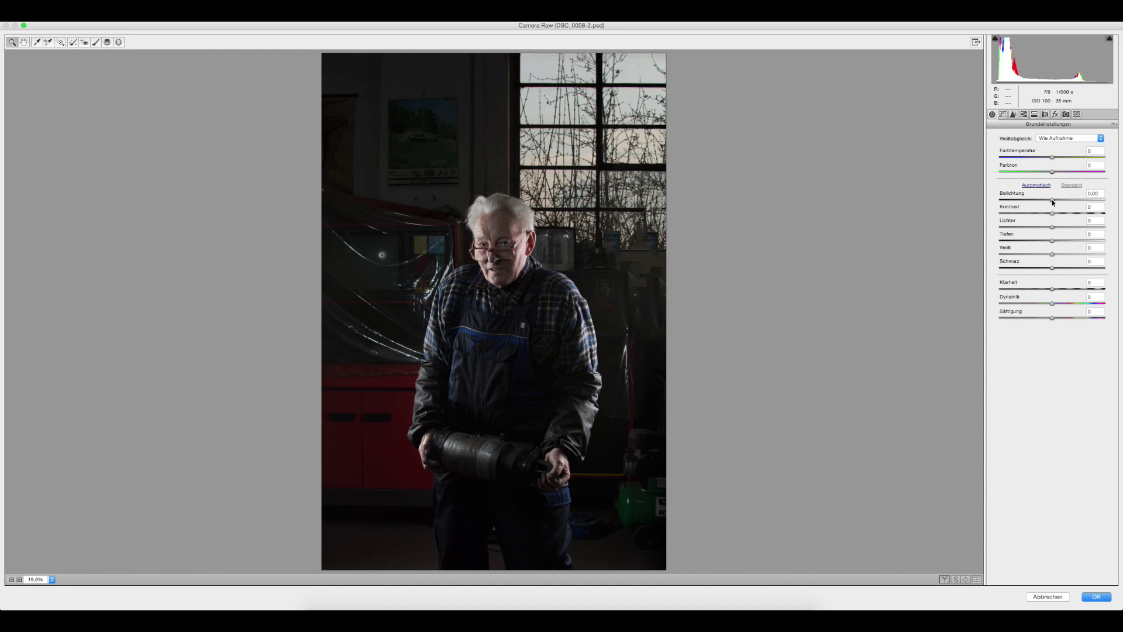
Raise exposure, cut highlights to -58 and lift shadows to about +88 in Camera Raw.
{"action": "left_click_drag", "start_coordinate": [1052, 200], "coordinate": [1062, 200]}
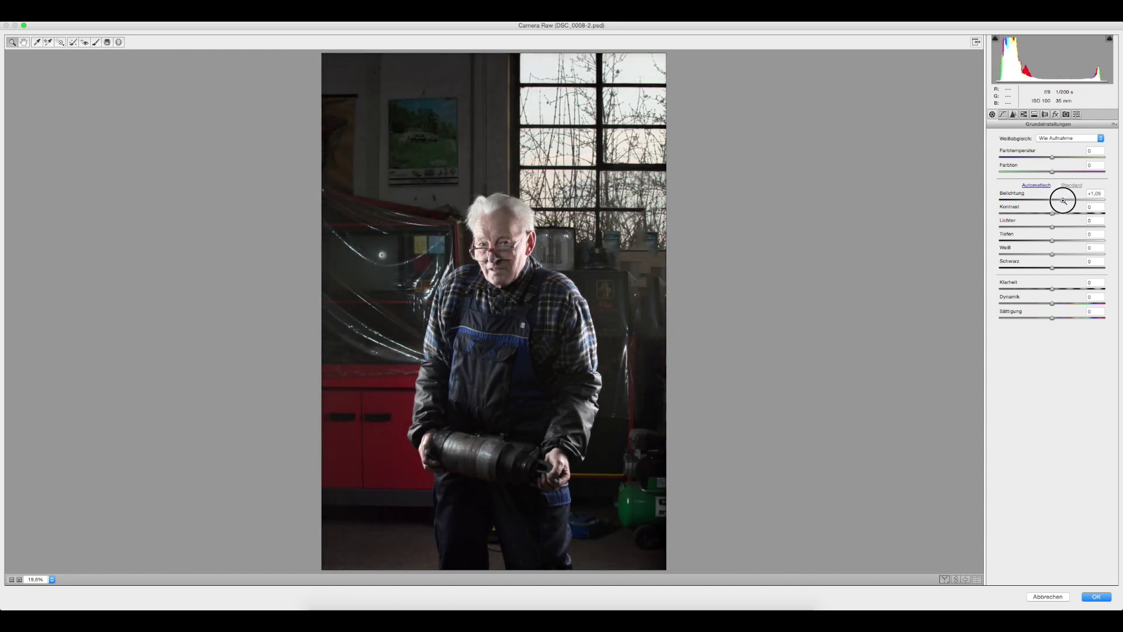
{"action": "left_click_drag", "start_coordinate": [1062, 200], "coordinate": [1059, 200]}
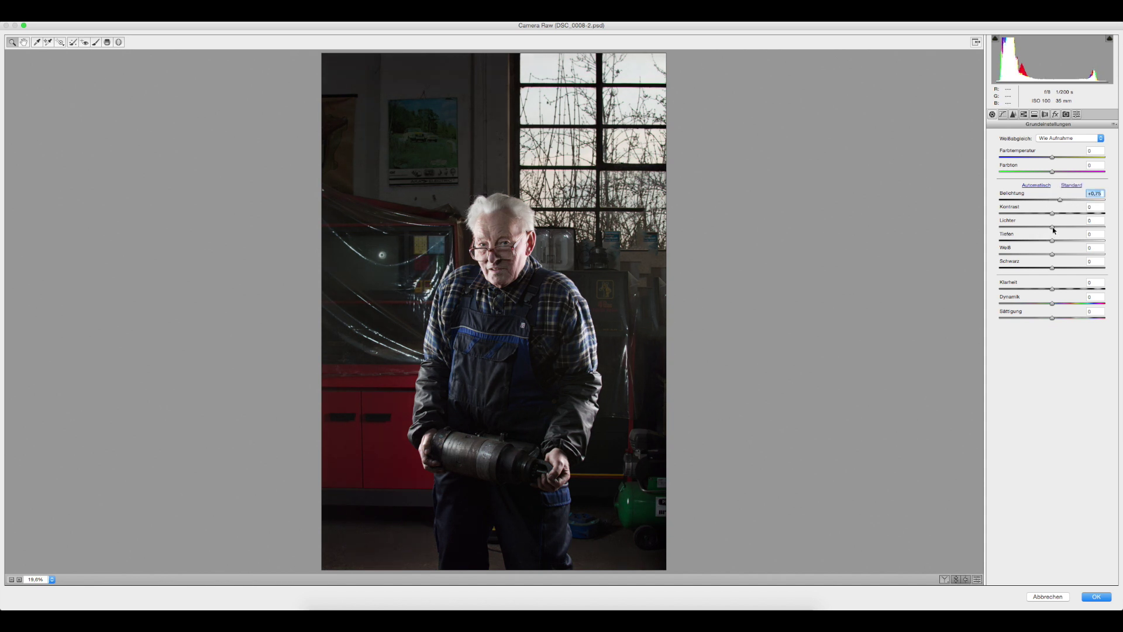
{"action": "left_click_drag", "start_coordinate": [1053, 228], "coordinate": [1016, 227]}
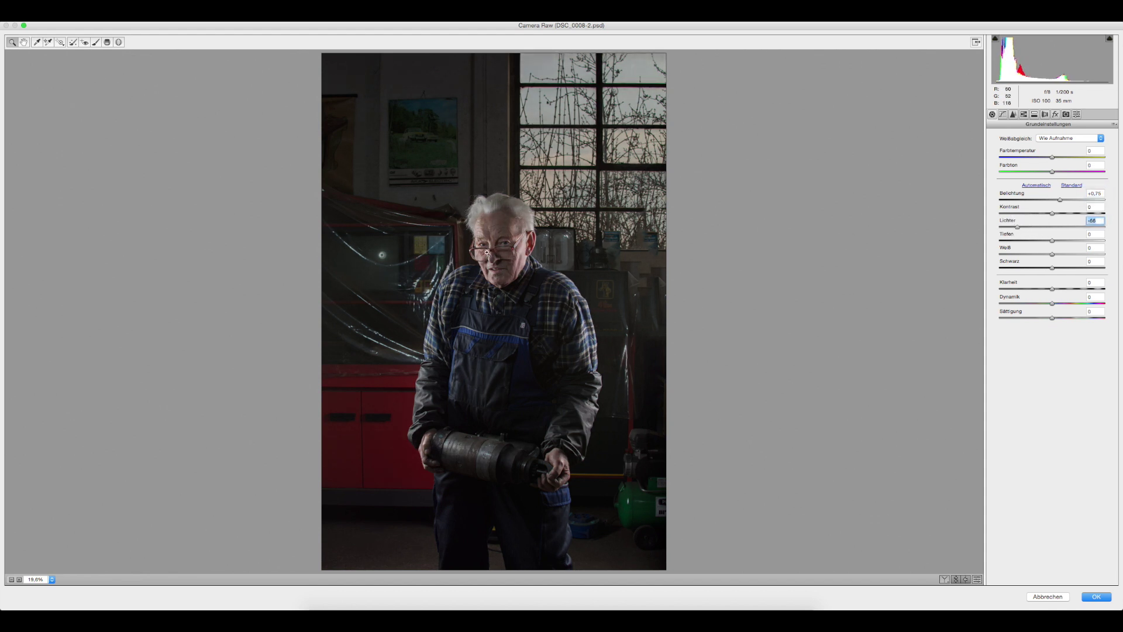
{"action": "left_click_drag", "start_coordinate": [1018, 229], "coordinate": [1021, 229]}
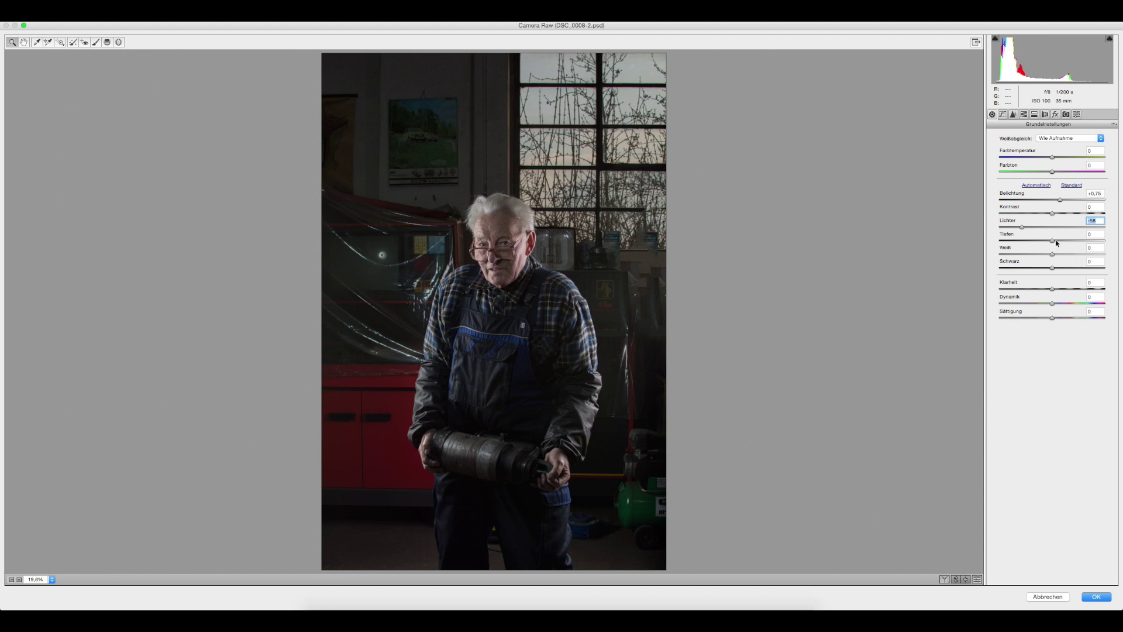
{"action": "left_click_drag", "start_coordinate": [1052, 240], "coordinate": [1094, 243]}
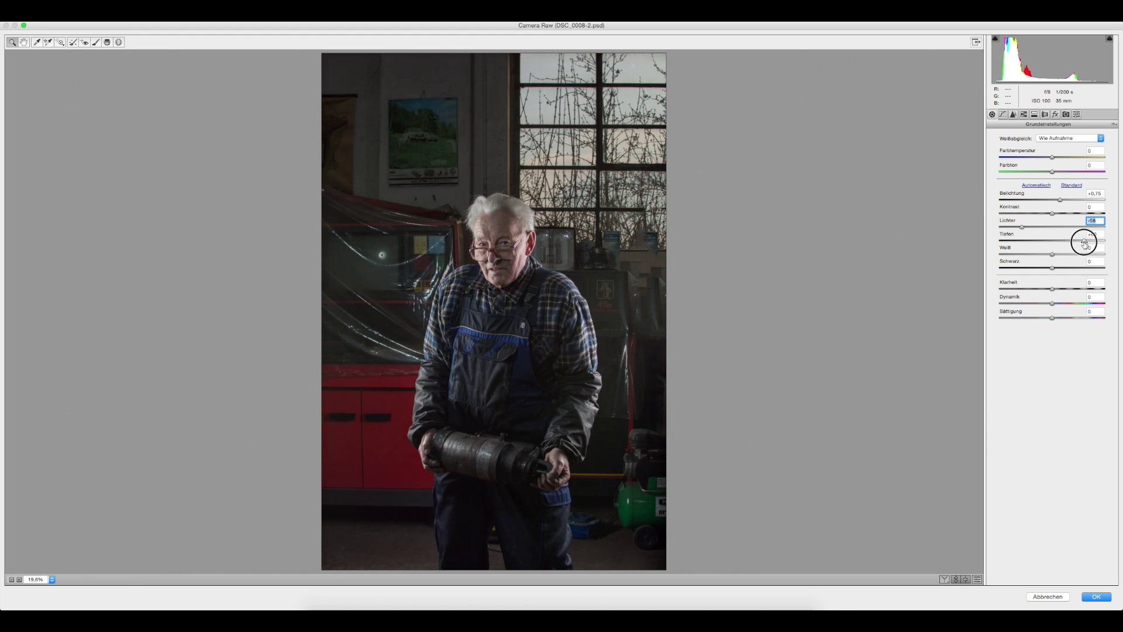
{"action": "left_click_drag", "start_coordinate": [1095, 243], "coordinate": [1096, 243]}
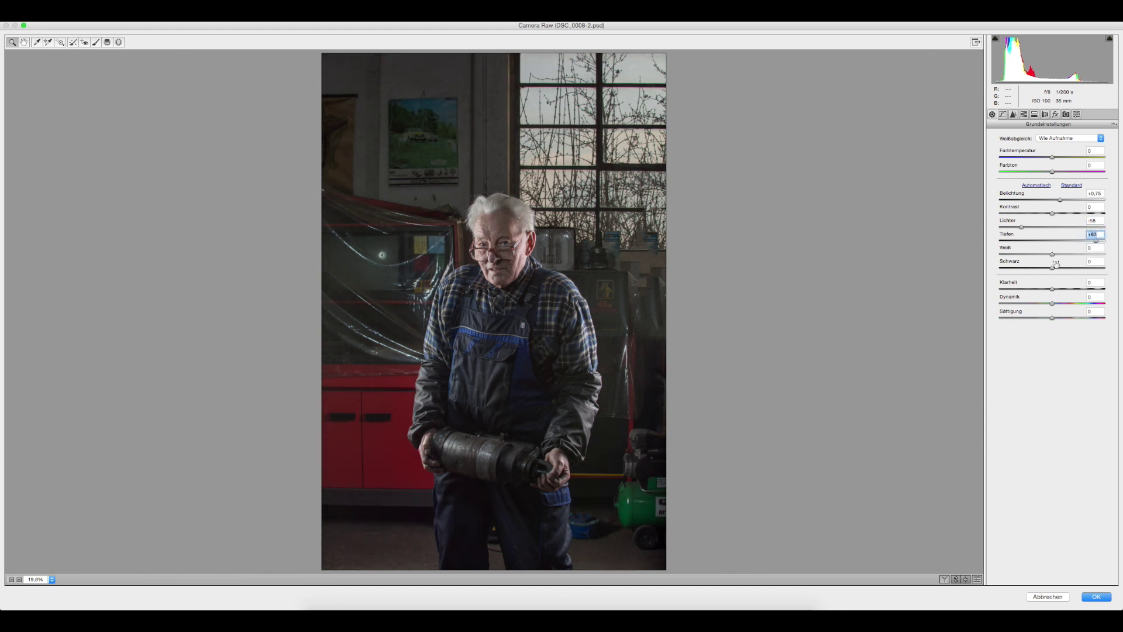
{"action": "left_click_drag", "start_coordinate": [1095, 240], "coordinate": [1099, 241]}
Raise contrast to +24, settle exposure at +1.00 and add clarity to about +12.
{"action": "left_click_drag", "start_coordinate": [1053, 213], "coordinate": [1061, 216]}
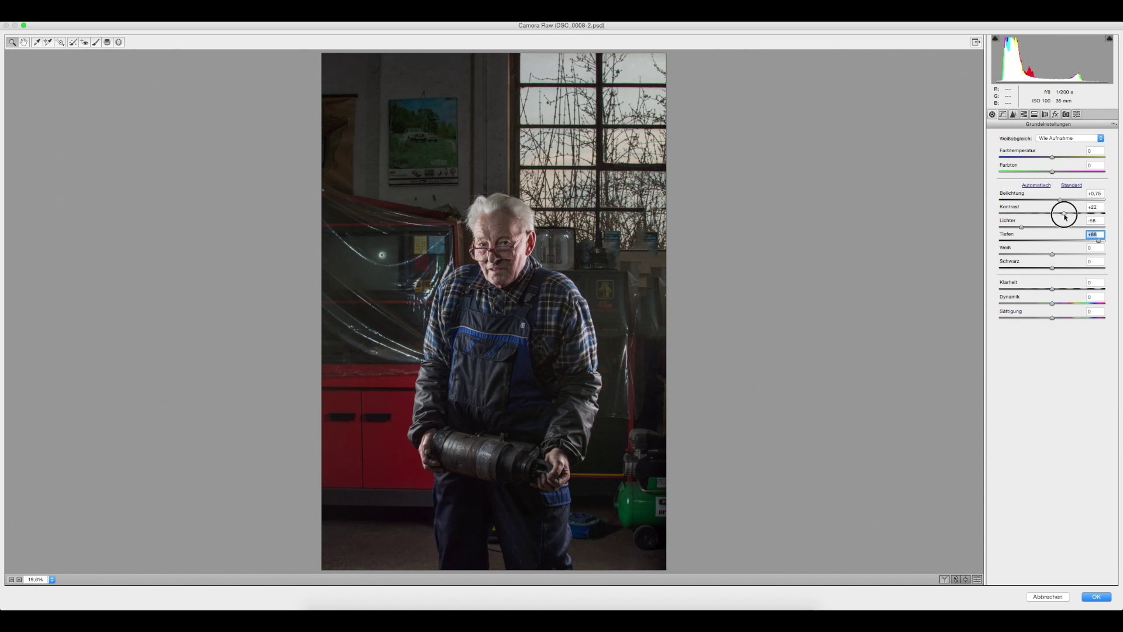
{"action": "left_click_drag", "start_coordinate": [1062, 216], "coordinate": [1066, 217]}
{"action": "left_click", "coordinate": [1060, 202]}
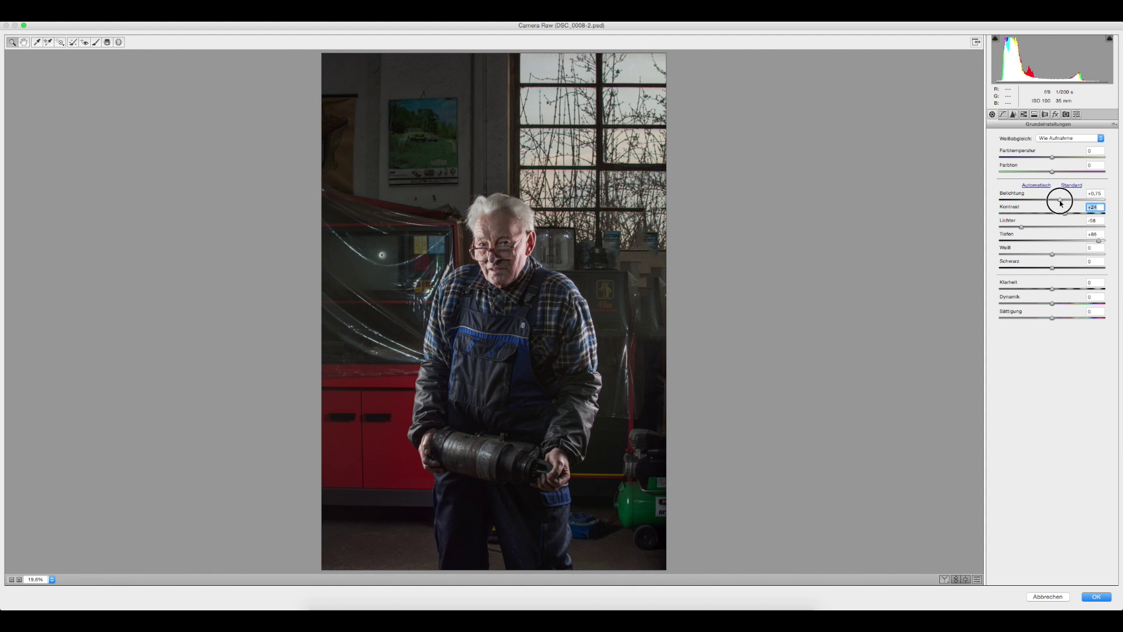
{"action": "left_click_drag", "start_coordinate": [1060, 202], "coordinate": [1063, 203]}
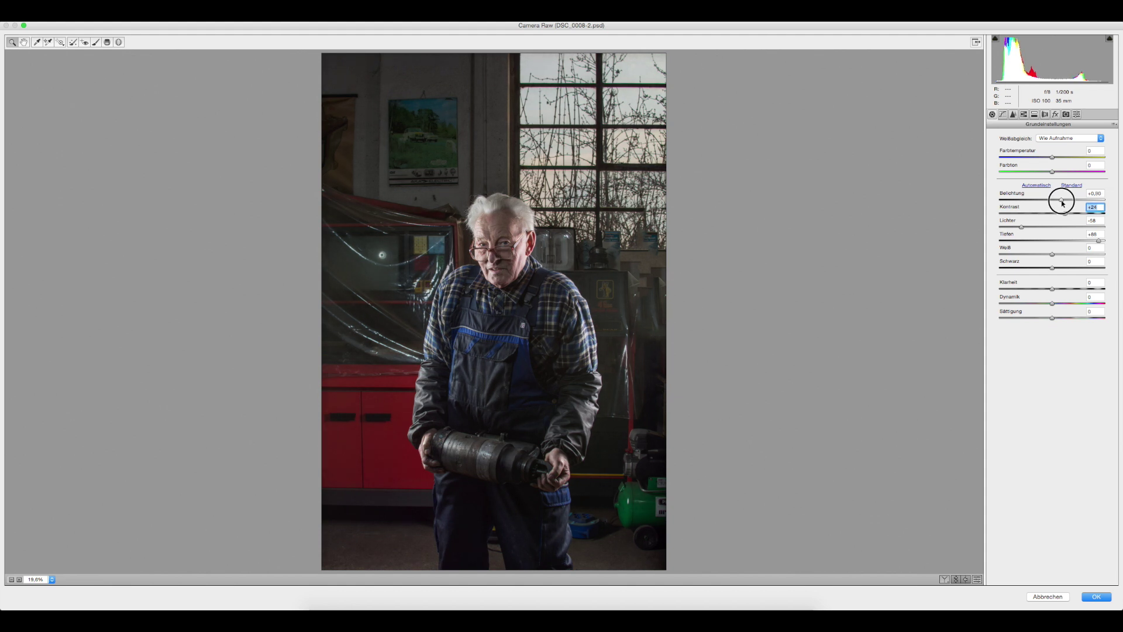
{"action": "left_click_drag", "start_coordinate": [1063, 203], "coordinate": [1064, 203]}
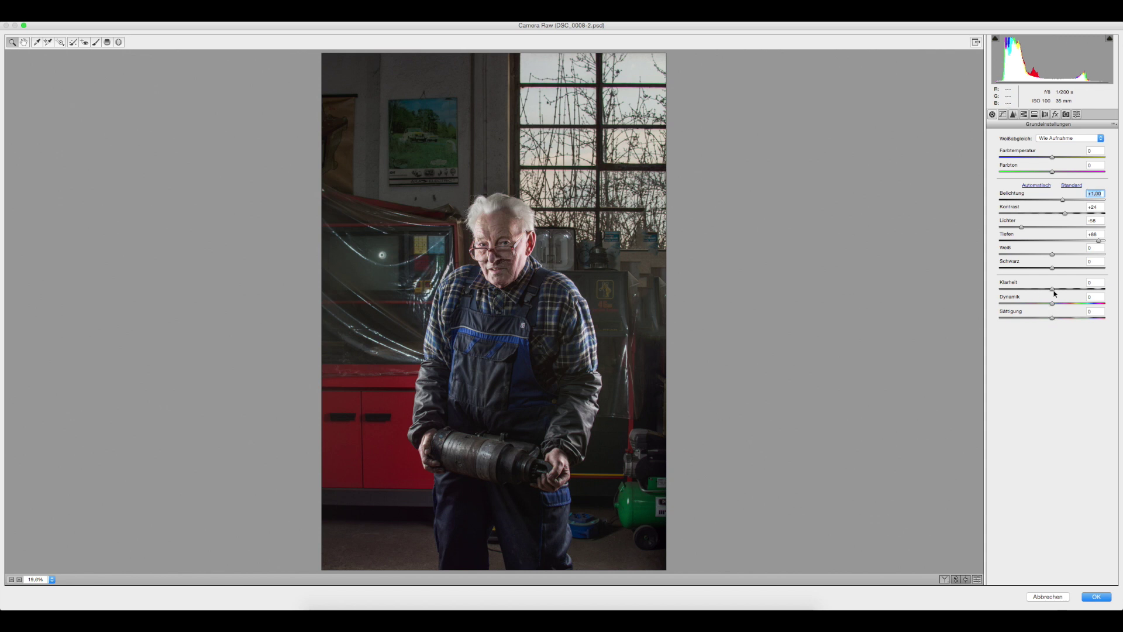
{"action": "left_click_drag", "start_coordinate": [1053, 293], "coordinate": [1121, 292]}
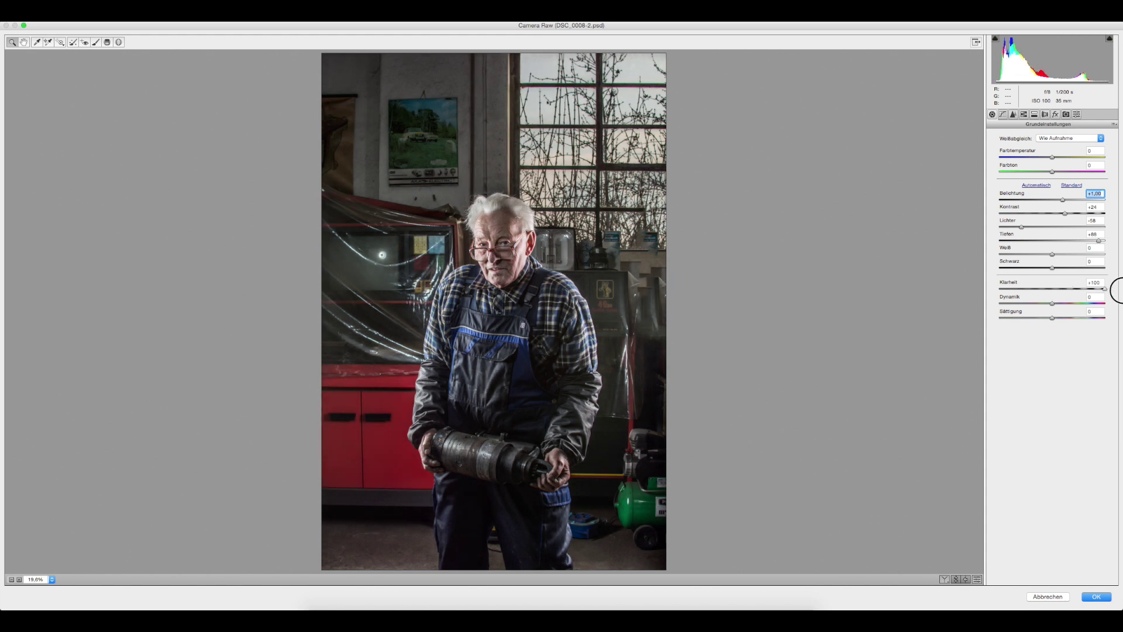
{"action": "mouse_move", "coordinate": [1120, 290]}
{"action": "left_mouse_down"}
{"action": "mouse_move", "coordinate": [1030, 291]}
{"action": "mouse_move", "coordinate": [1059, 290]}
{"action": "left_mouse_up"}
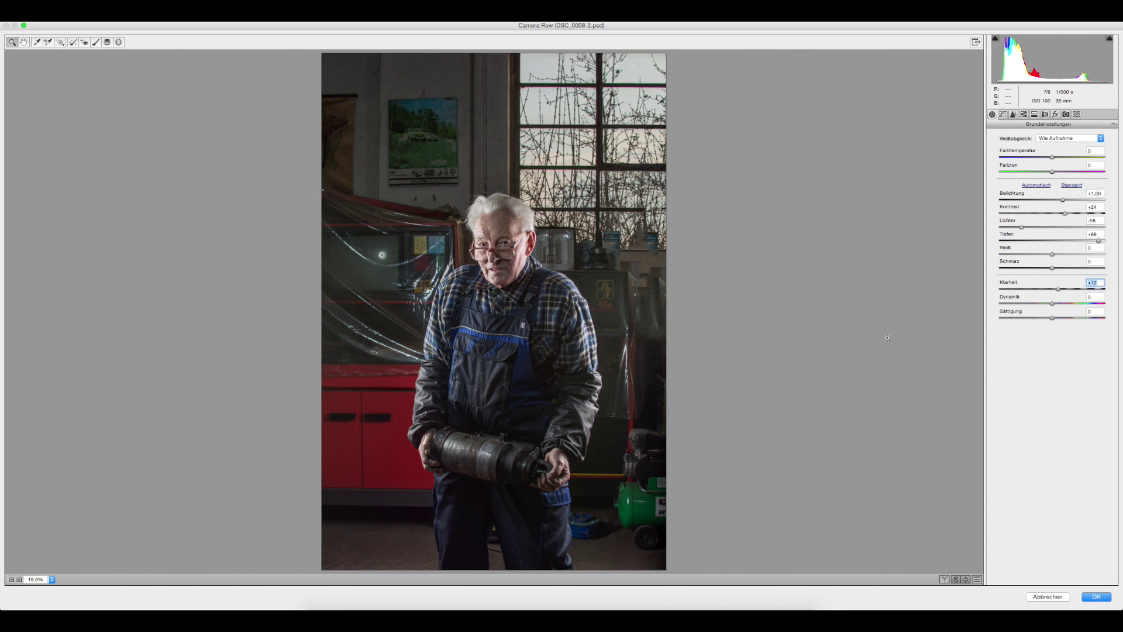
Zoom in on the man's chest under Details and set the sharpening amount to 16.
{"action": "left_click", "coordinate": [1012, 115]}
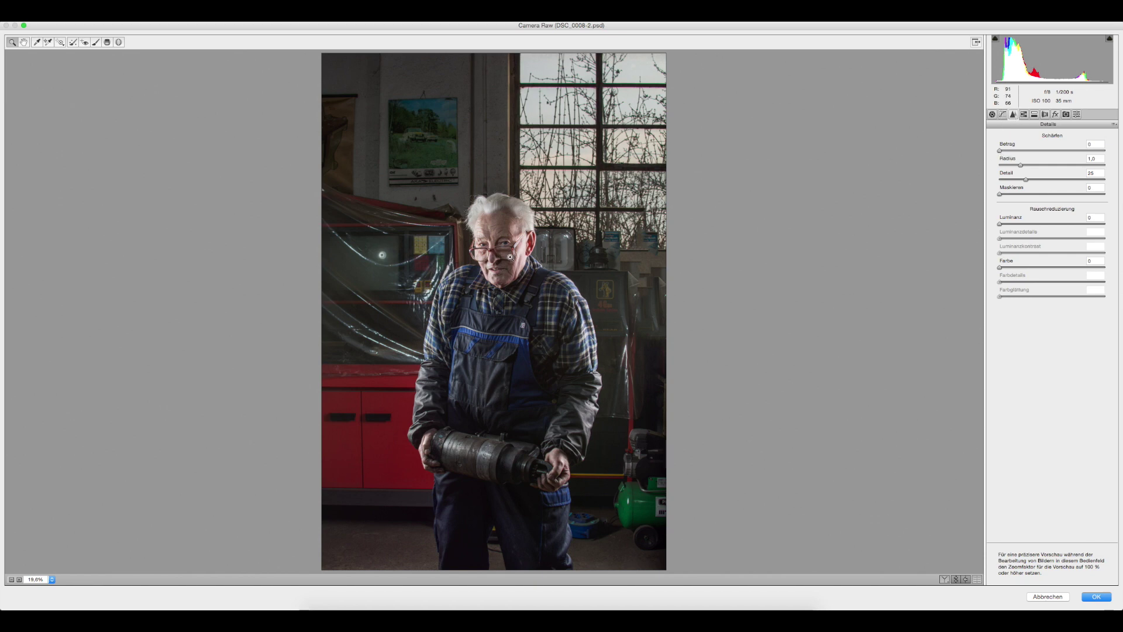
{"action": "left_click", "coordinate": [513, 276]}
{"action": "left_click", "coordinate": [513, 276]}
{"action": "left_click", "coordinate": [541, 342]}
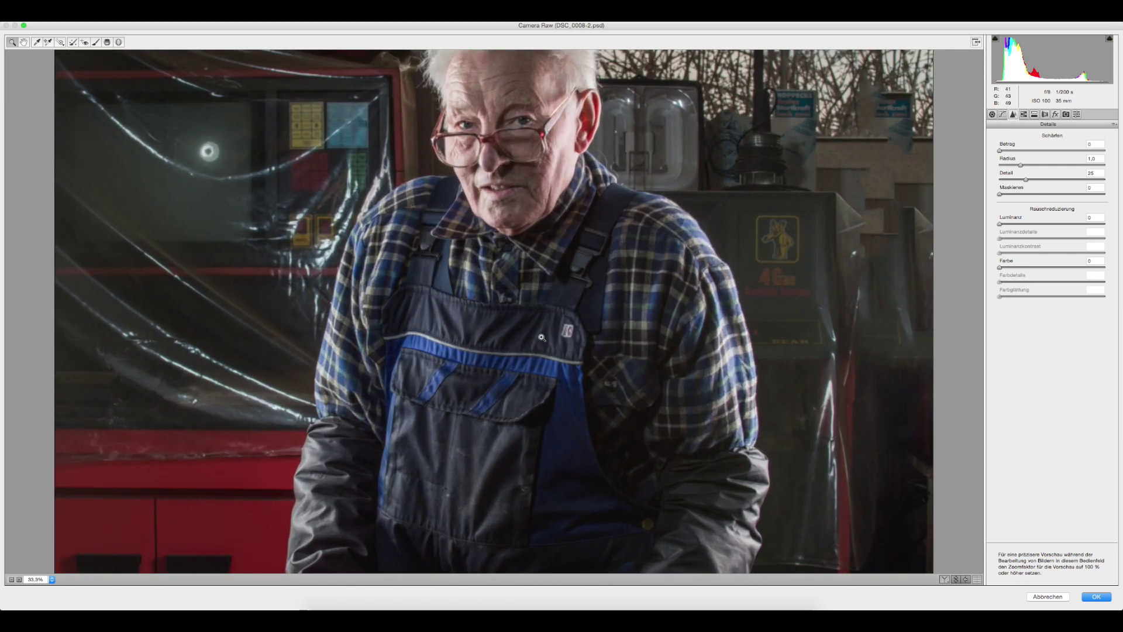
{"action": "left_click", "coordinate": [564, 267]}
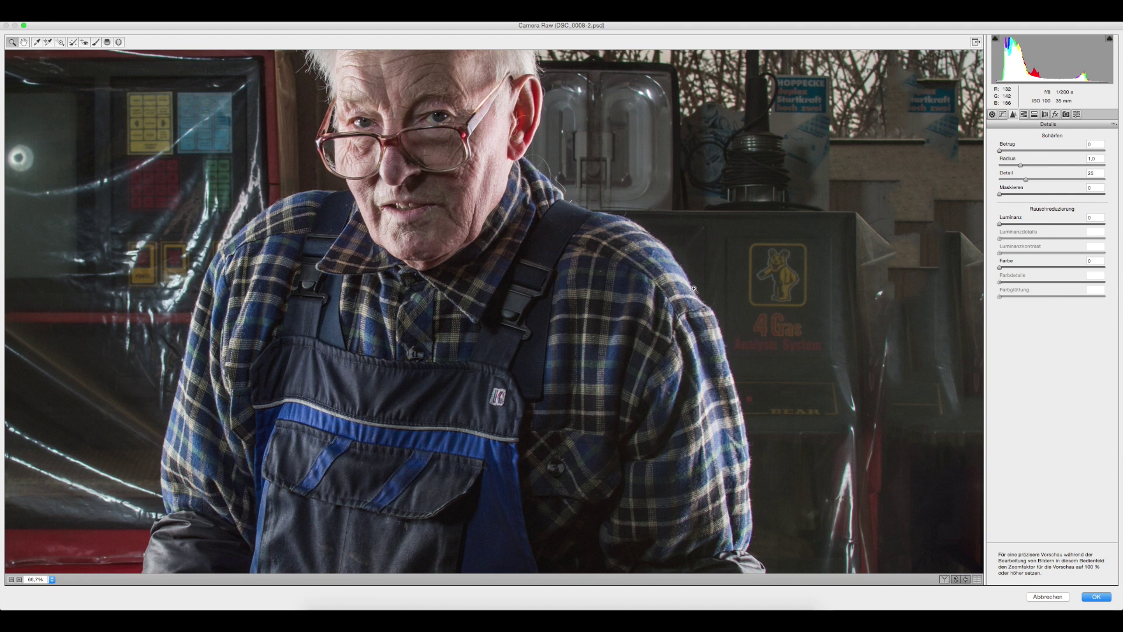
{"action": "scroll", "coordinate": [585, 231], "scroll_direction": "down", "scroll_amount": 3}
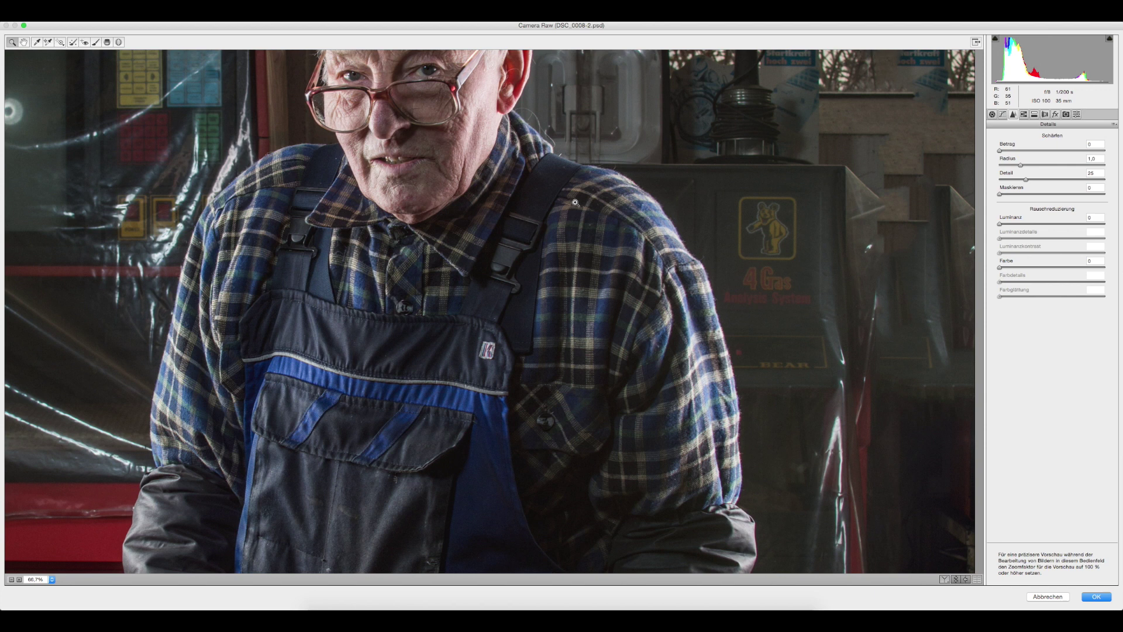
{"action": "scroll", "coordinate": [580, 203], "scroll_direction": "up", "scroll_amount": 3}
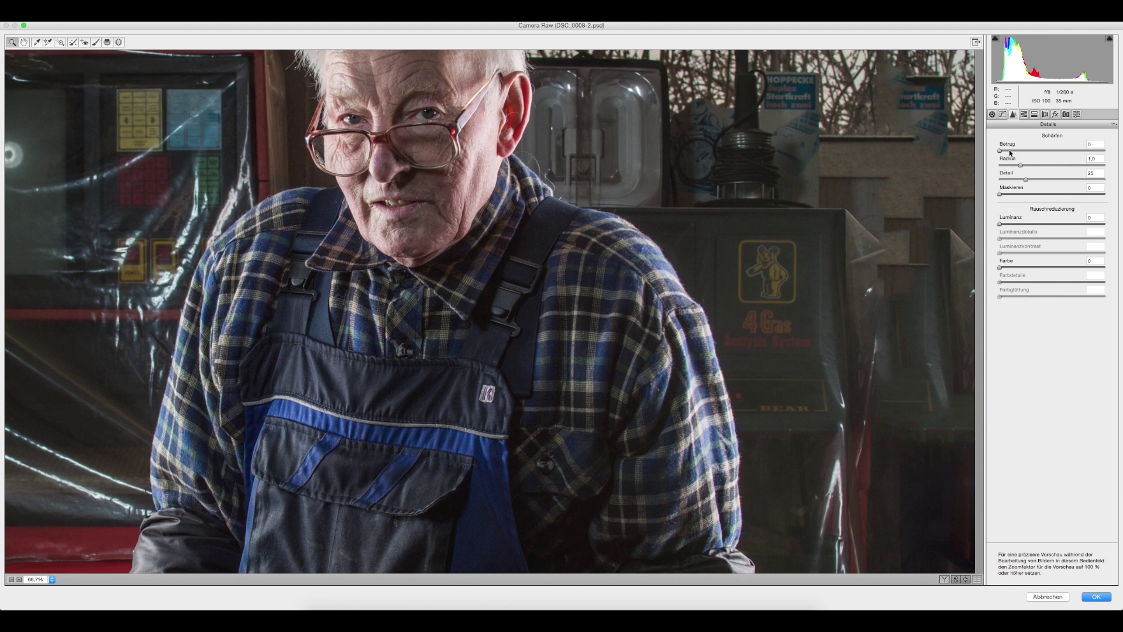
{"action": "left_click", "coordinate": [1010, 151]}
Set luminance noise reduction to 10 and fit the whole photo back in the preview.
{"action": "scroll", "coordinate": [462, 350], "scroll_direction": "down", "scroll_amount": 3}
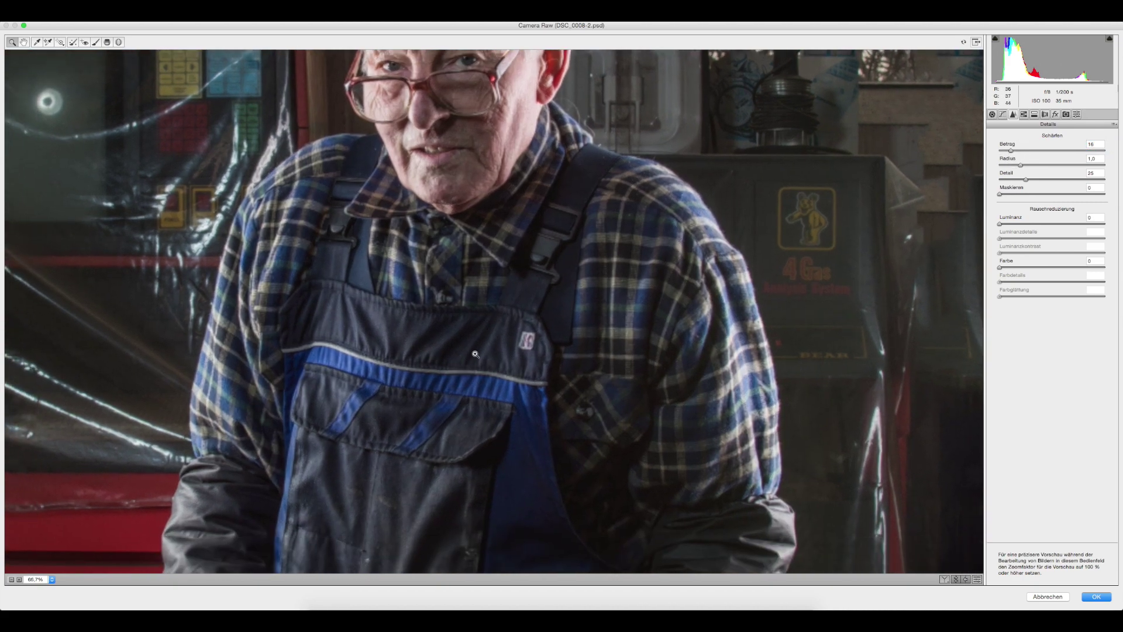
{"action": "scroll", "coordinate": [476, 354], "scroll_direction": "right", "scroll_amount": 3}
{"action": "scroll", "coordinate": [475, 354], "scroll_direction": "right", "scroll_amount": 2}
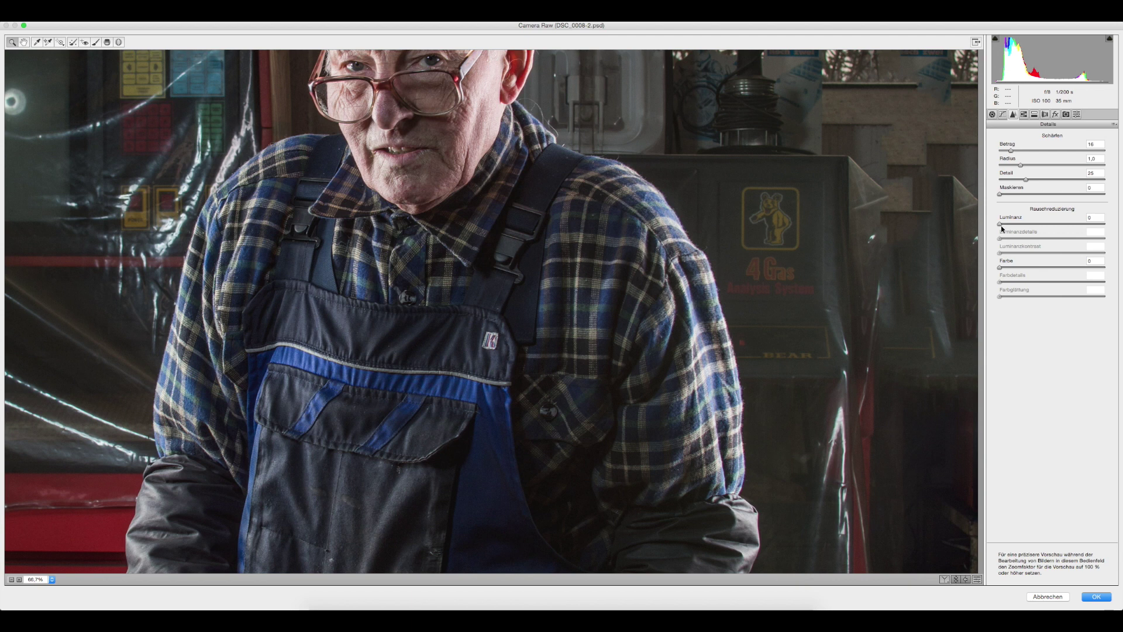
{"action": "left_click_drag", "start_coordinate": [1000, 227], "coordinate": [1007, 226]}
{"action": "left_click_drag", "start_coordinate": [1007, 225], "coordinate": [1065, 227]}
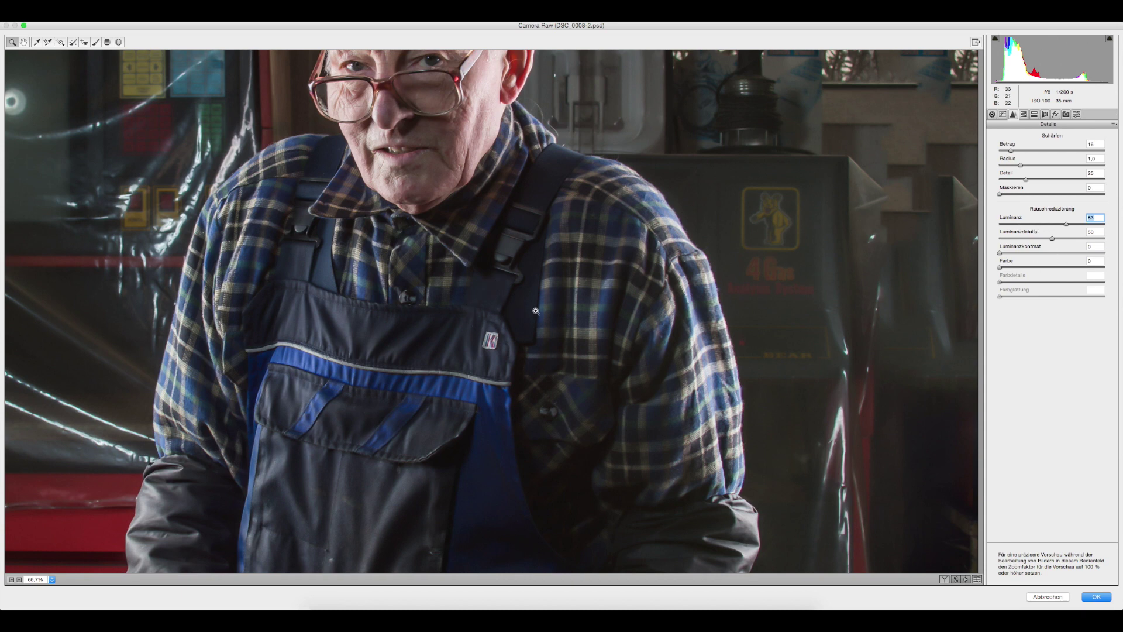
{"action": "left_click", "coordinate": [1011, 225]}
{"action": "right_click", "coordinate": [534, 208]}
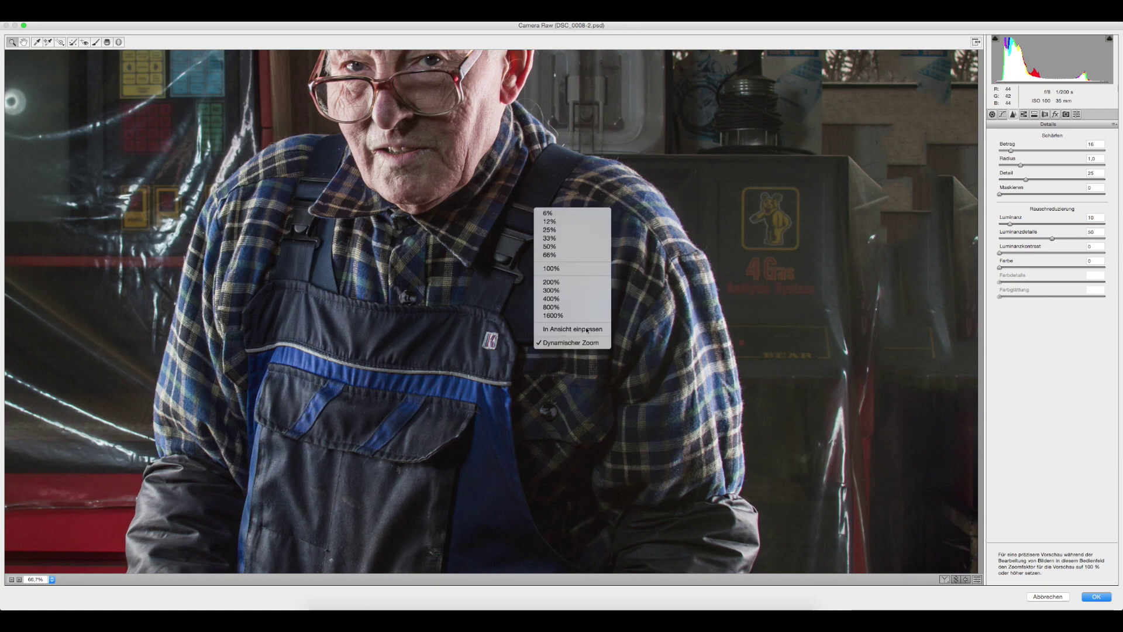
{"action": "left_click", "coordinate": [571, 329]}
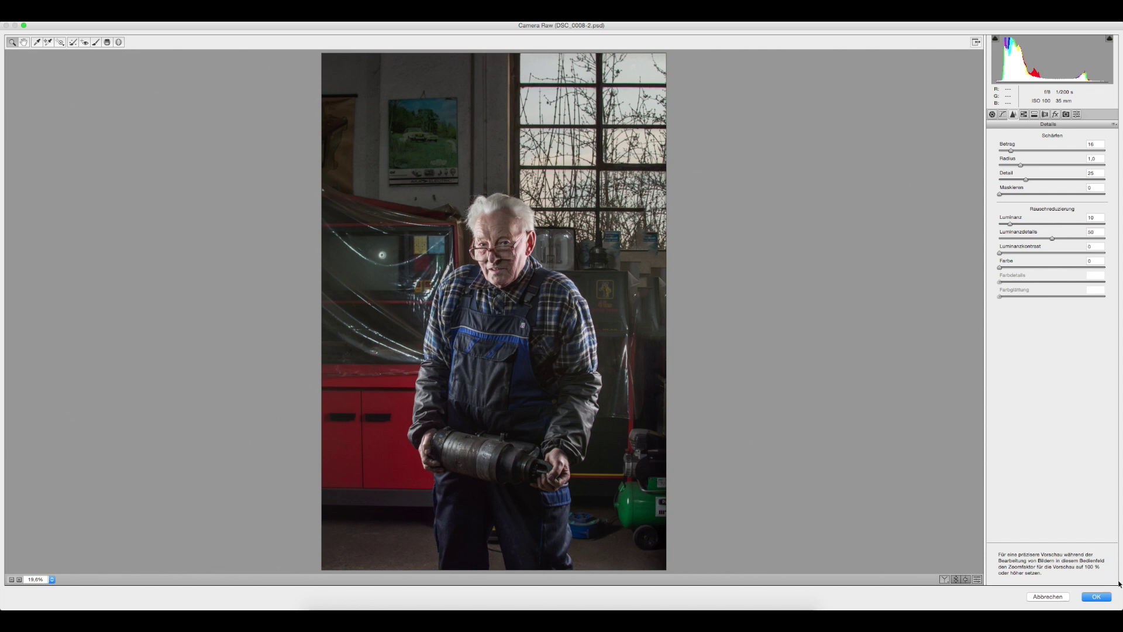
Apply the Camera Raw edits and crop the photo to a tighter vertical framing around the man.
{"action": "left_click", "coordinate": [1104, 599]}
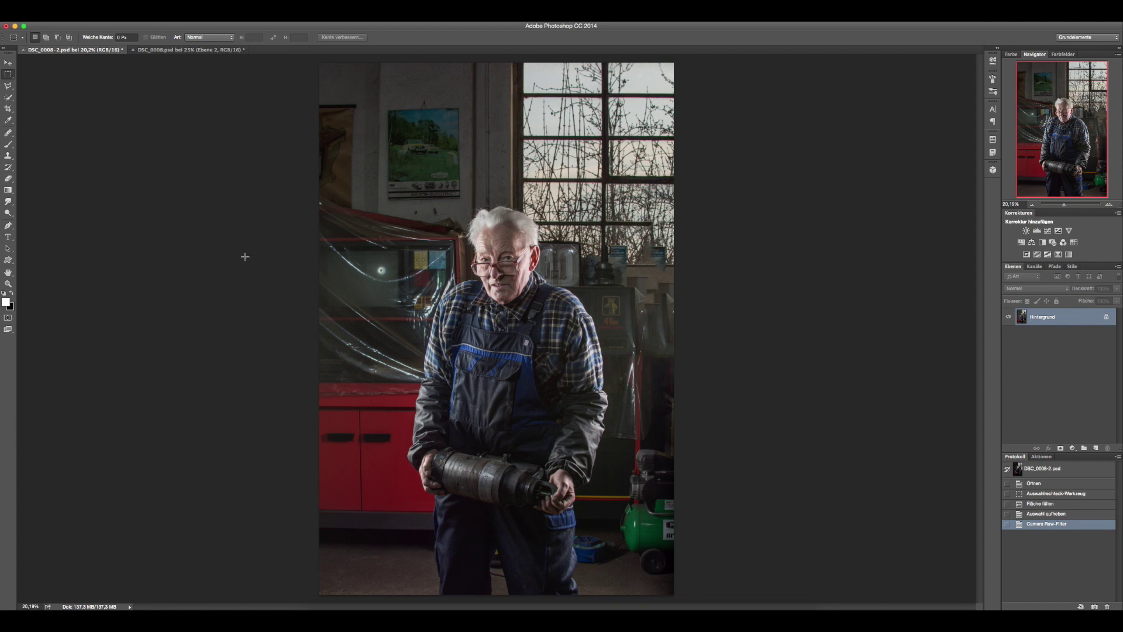
{"action": "left_click", "coordinate": [8, 109]}
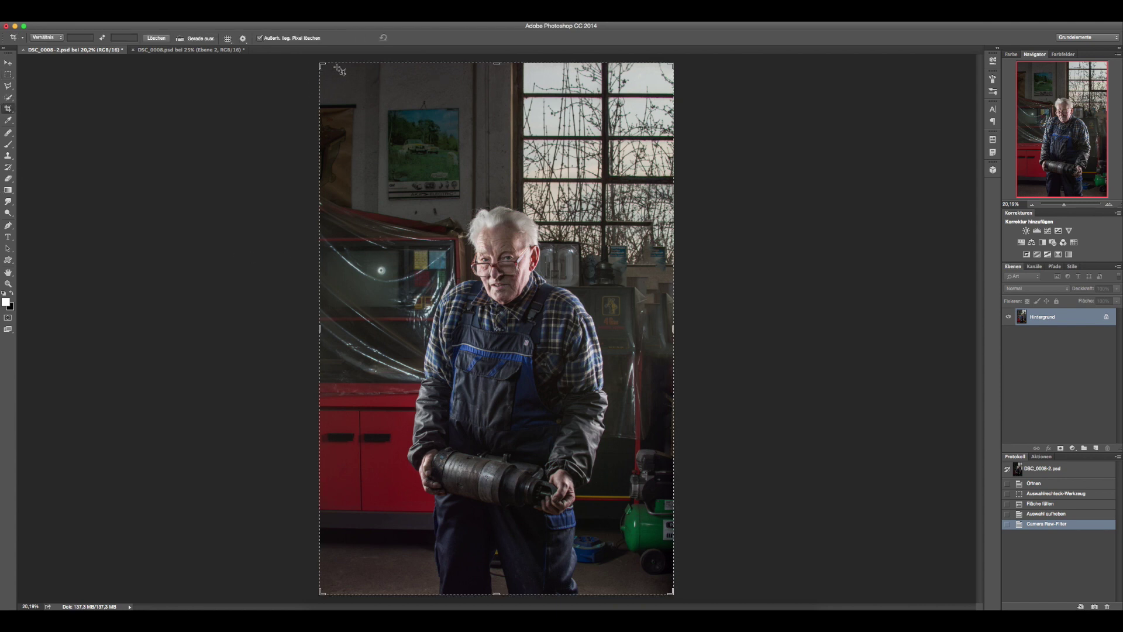
{"action": "left_click_drag", "start_coordinate": [321, 66], "coordinate": [366, 131]}
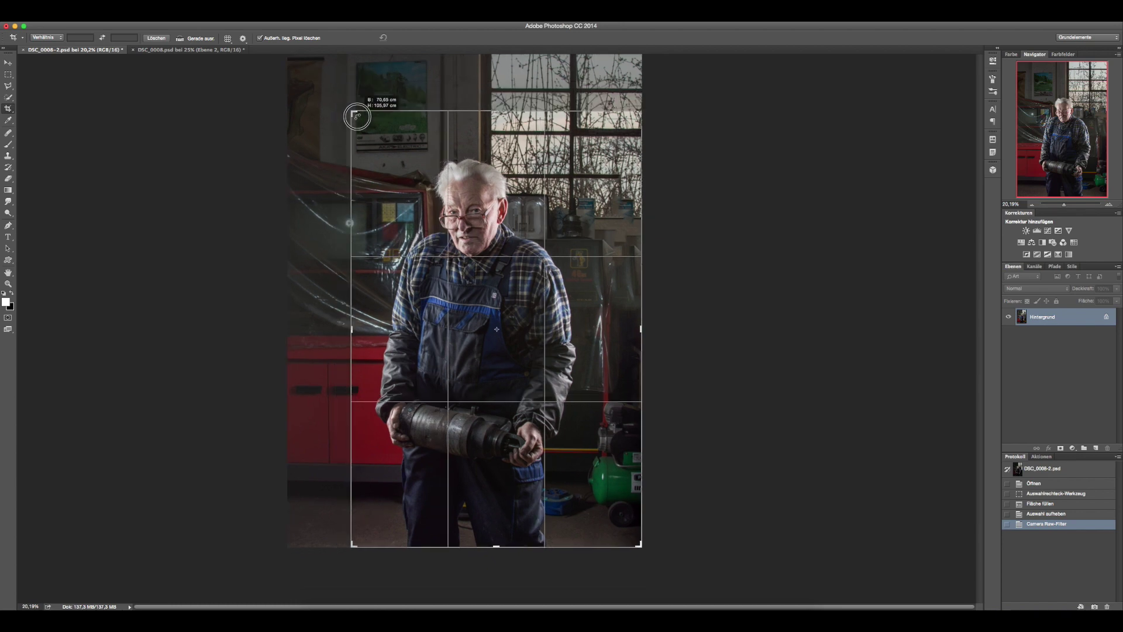
{"action": "left_click_drag", "start_coordinate": [490, 196], "coordinate": [521, 225]}
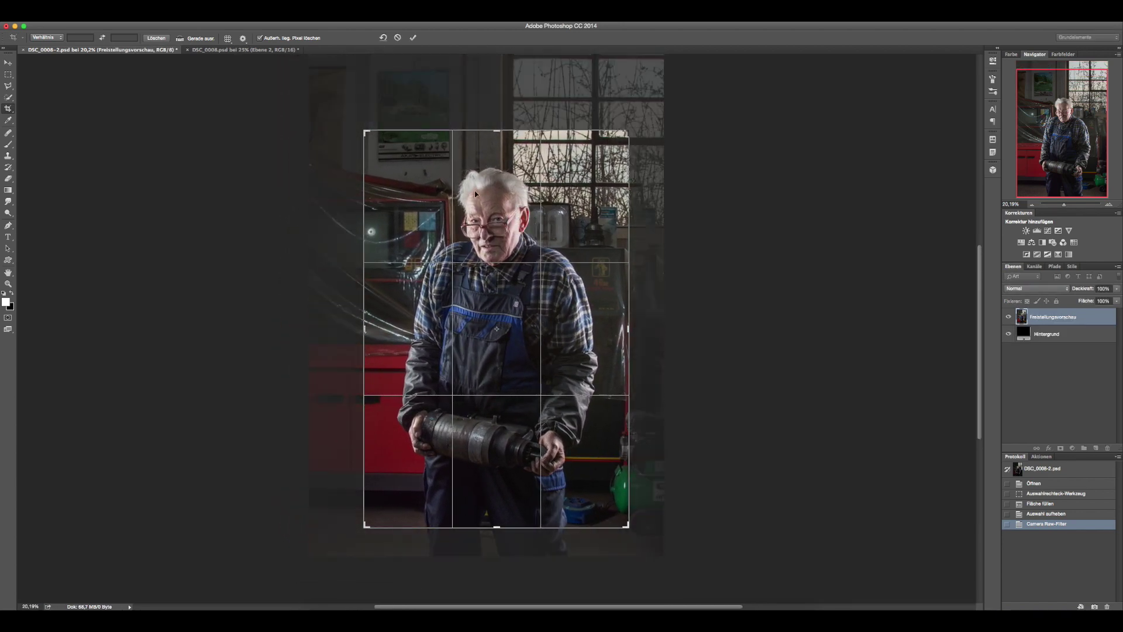
{"action": "left_click_drag", "start_coordinate": [368, 134], "coordinate": [373, 141]}
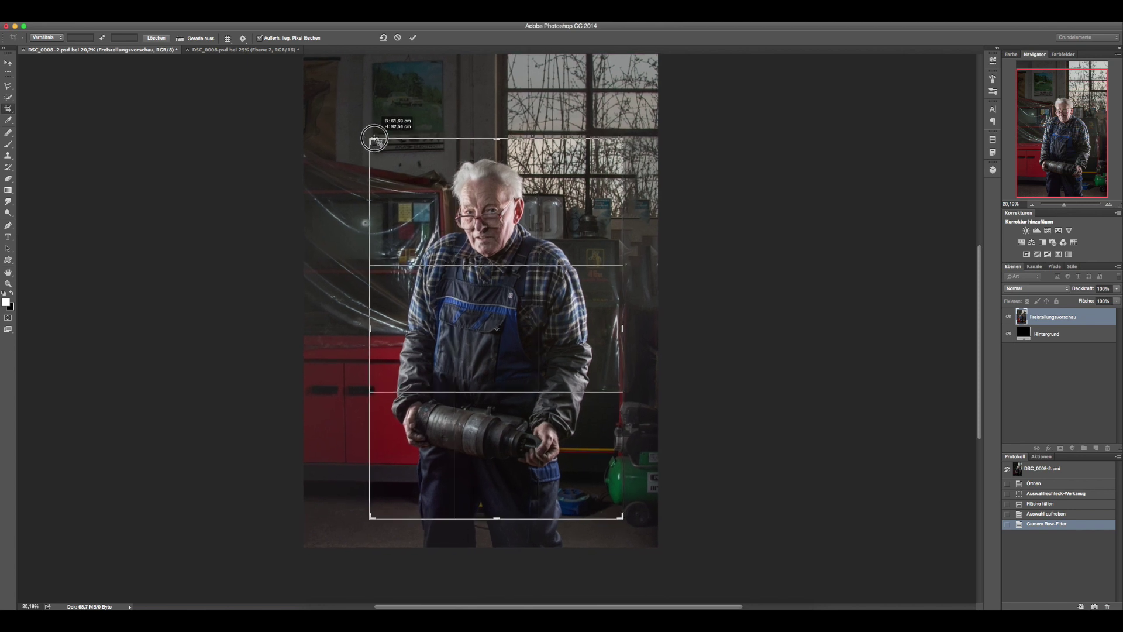
{"action": "left_click_drag", "start_coordinate": [503, 205], "coordinate": [507, 208]}
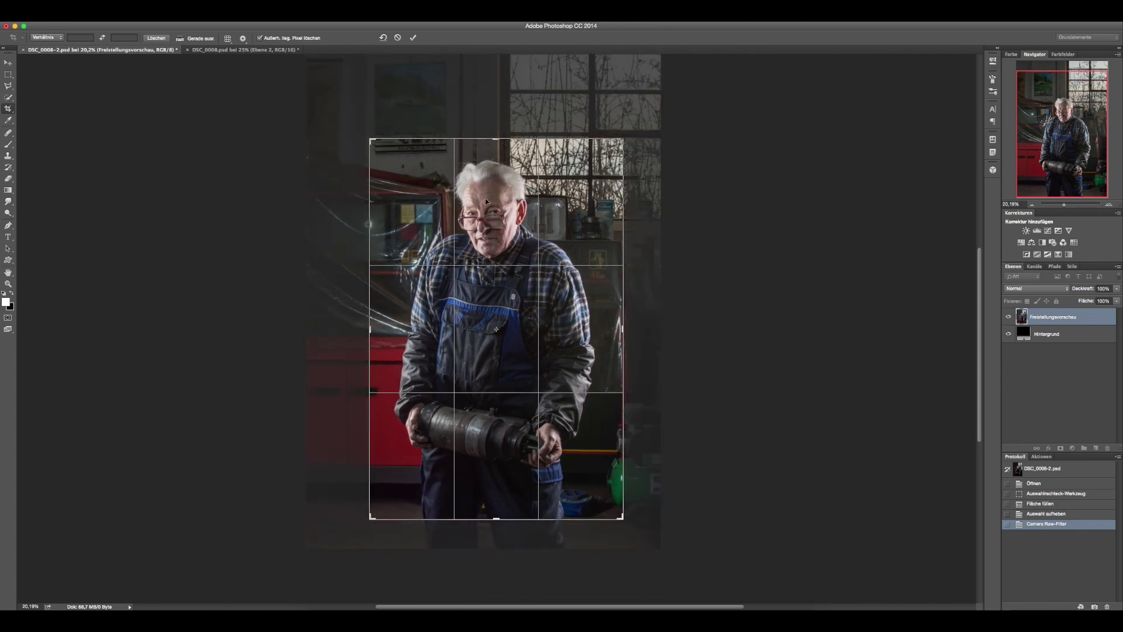
{"action": "key", "text": "Return"}
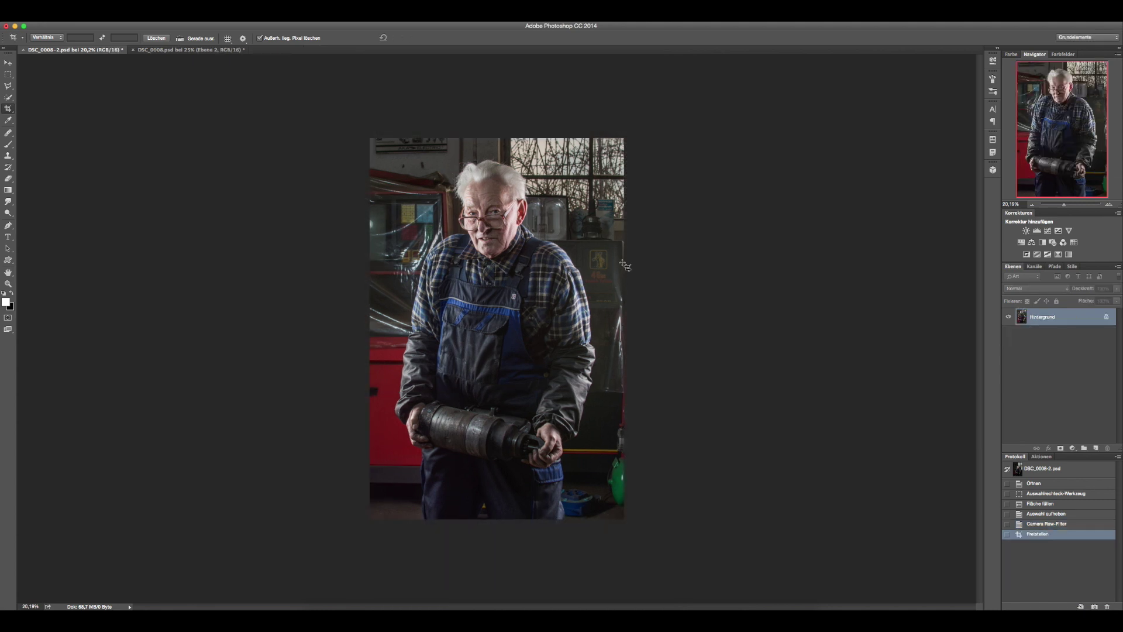
Fit the canvas to the window and switch to the Pen tool in path mode.
{"action": "key", "text": "ctrl+0"}
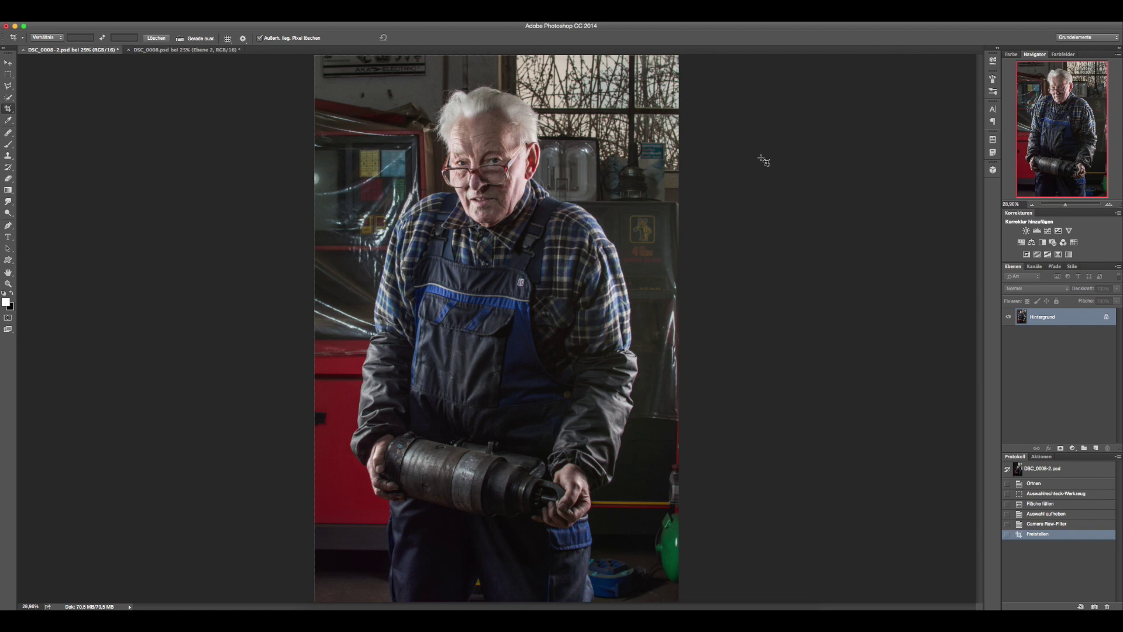
{"action": "left_click", "coordinate": [8, 226]}
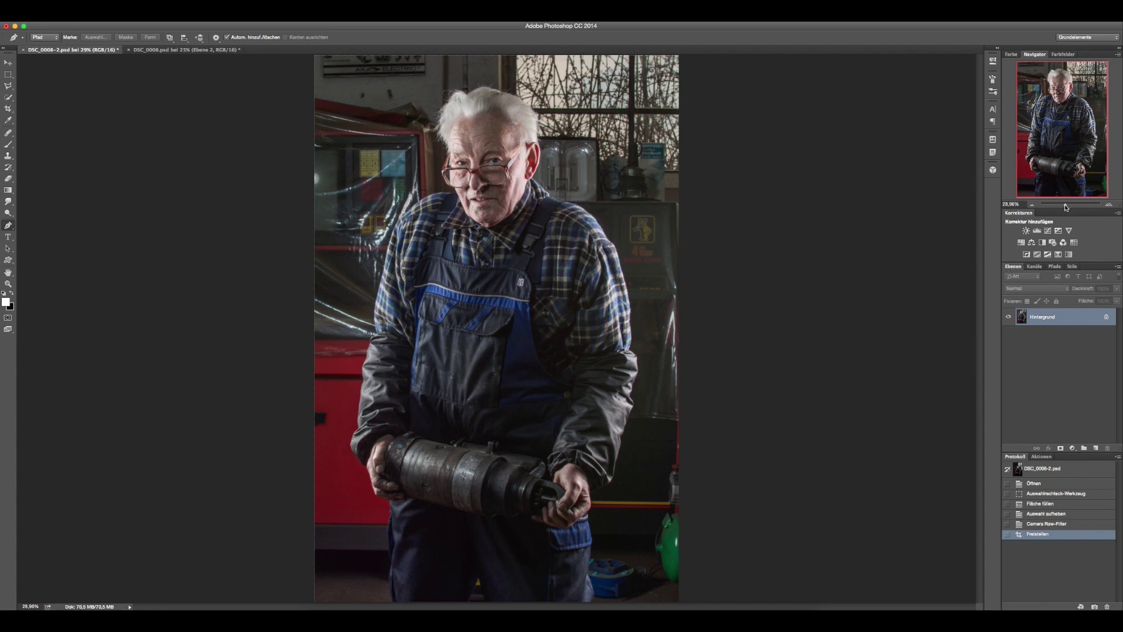
Zoom with the Navigator to about 386% on the plaid shirt's left edge.
{"action": "left_click_drag", "start_coordinate": [1065, 207], "coordinate": [1079, 206]}
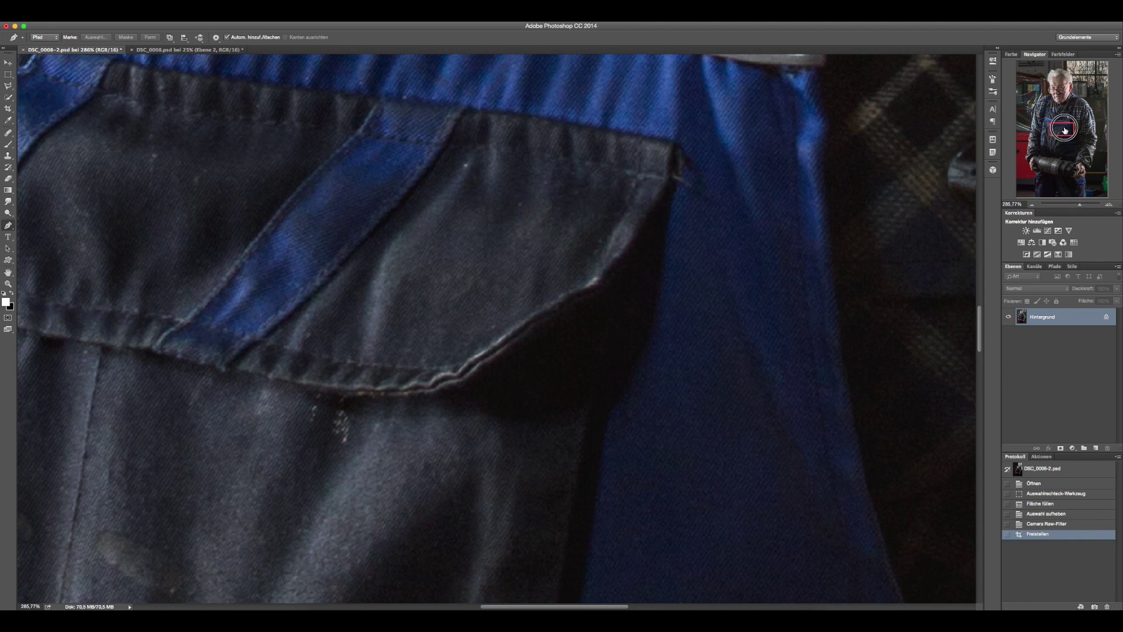
{"action": "left_click_drag", "start_coordinate": [1063, 131], "coordinate": [1039, 116]}
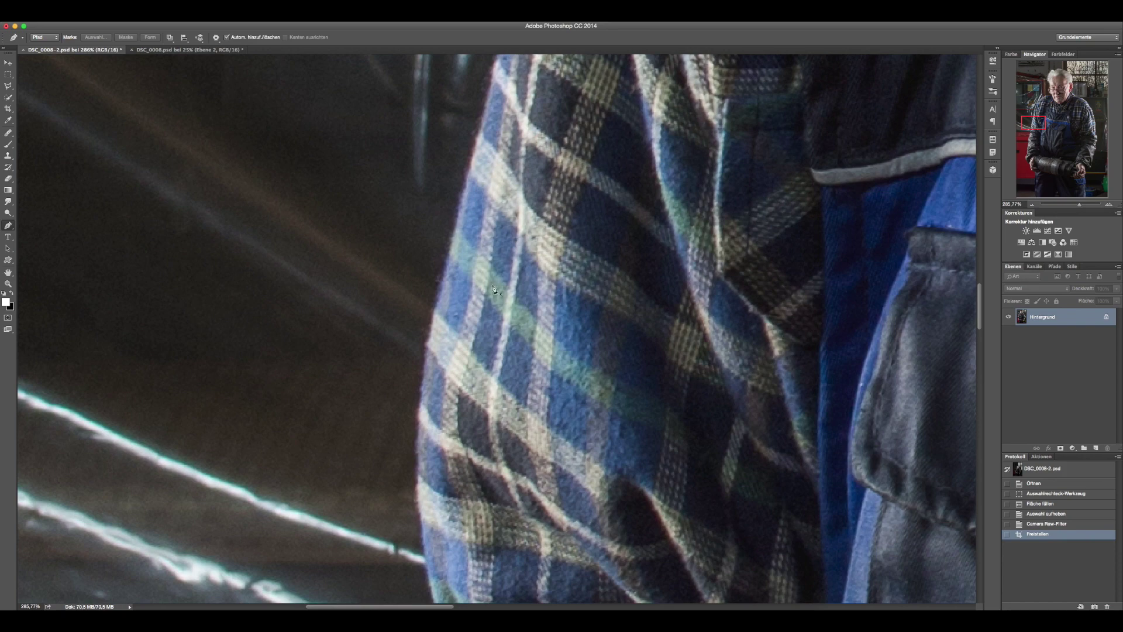
{"action": "left_click_drag", "start_coordinate": [1079, 205], "coordinate": [1082, 209]}
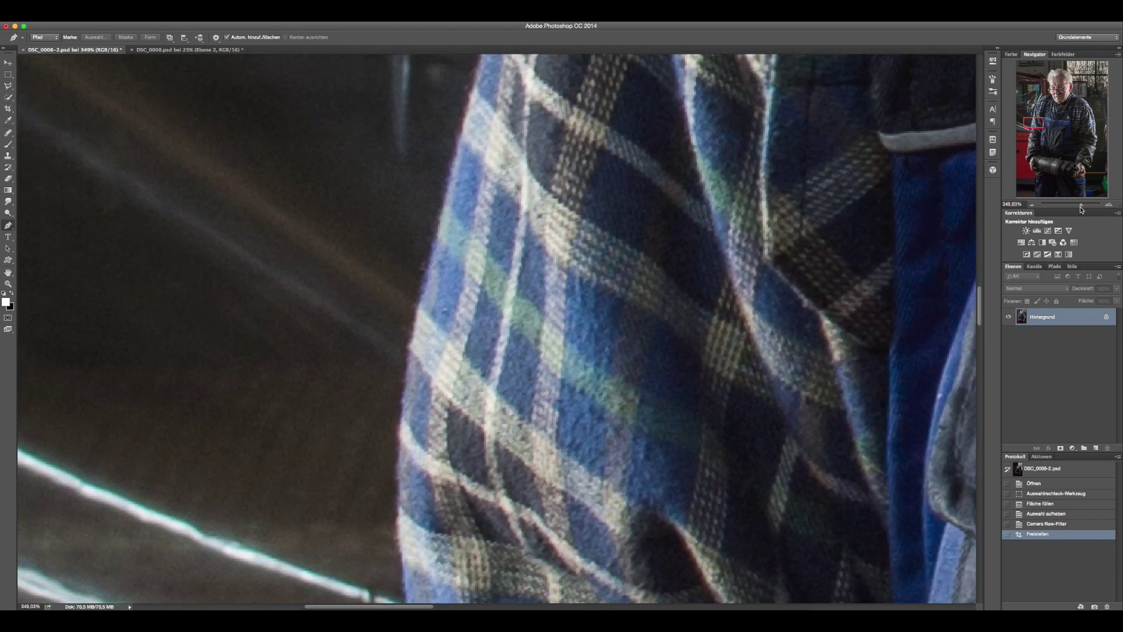
{"action": "left_click_drag", "start_coordinate": [1082, 209], "coordinate": [566, 176]}
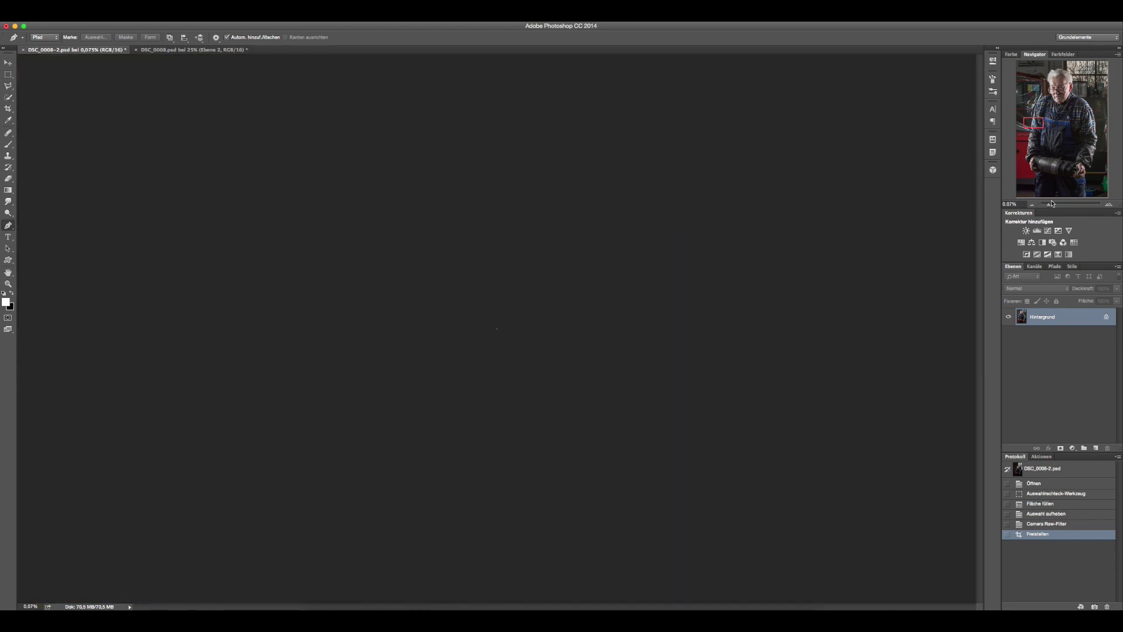
{"action": "left_click_drag", "start_coordinate": [1049, 203], "coordinate": [1079, 204]}
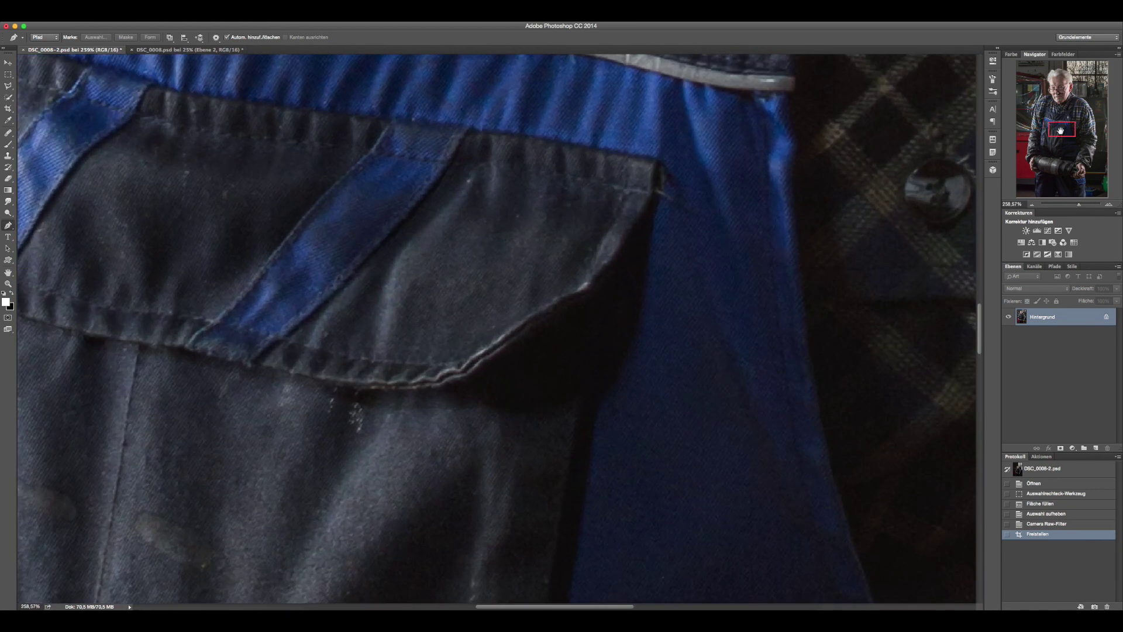
{"action": "left_click_drag", "start_coordinate": [1060, 131], "coordinate": [1037, 123]}
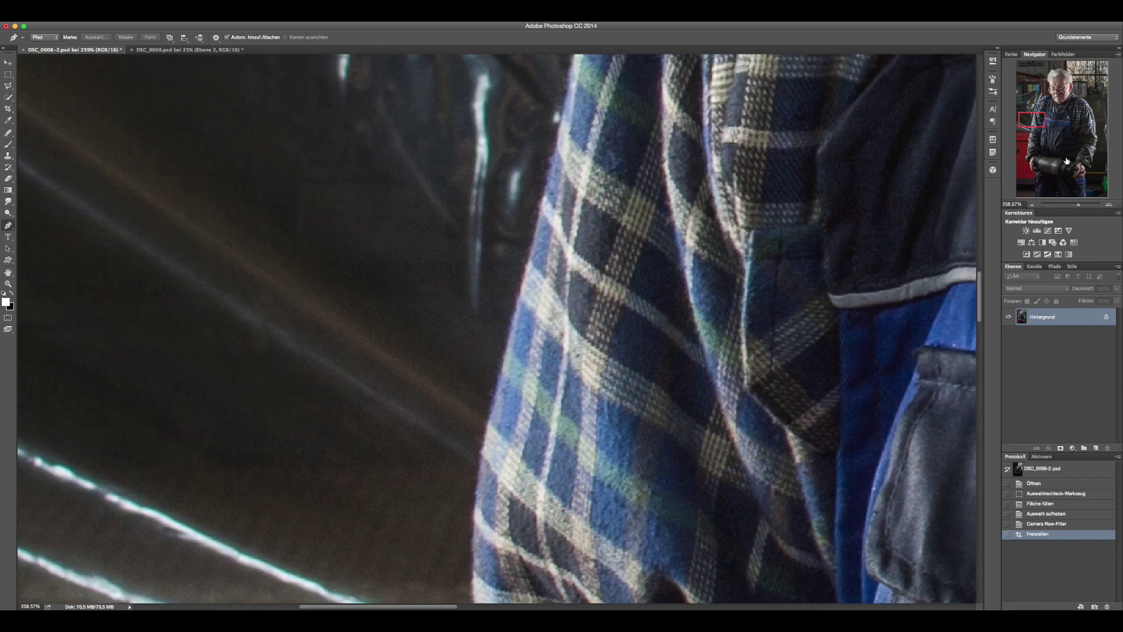
{"action": "left_click_drag", "start_coordinate": [1077, 204], "coordinate": [1082, 205]}
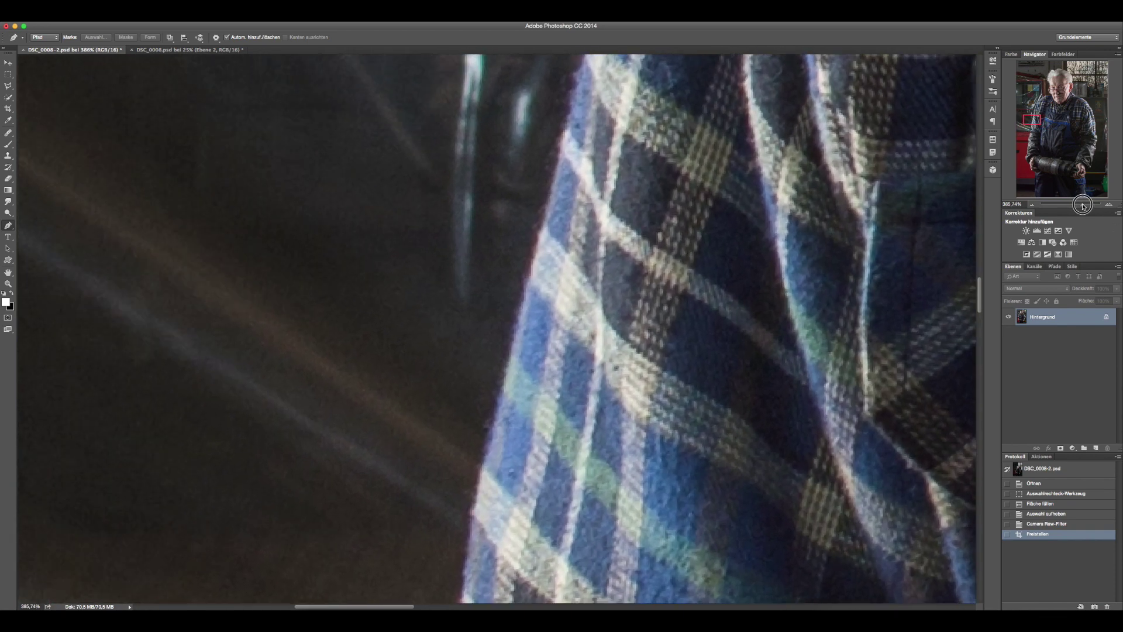
{"action": "left_click_drag", "start_coordinate": [621, 168], "coordinate": [569, 239]}
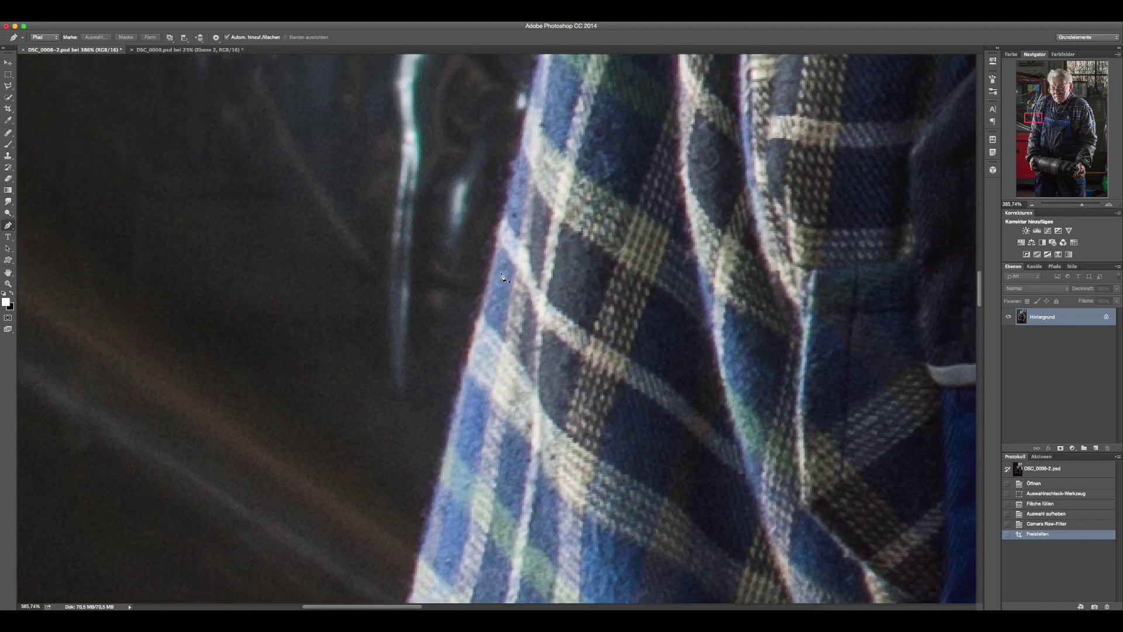
Start a work path with anchors up the plaid shirt's left edge.
{"action": "left_click", "coordinate": [477, 329]}
{"action": "scroll", "coordinate": [503, 325], "scroll_direction": "right", "scroll_amount": 2}
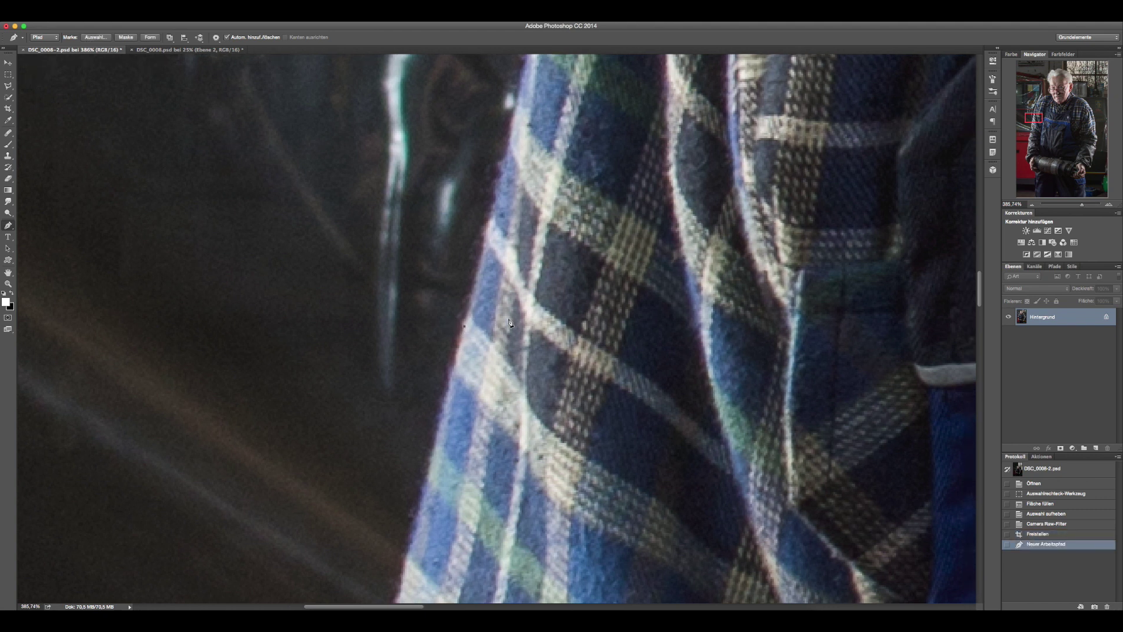
{"action": "left_click", "coordinate": [482, 260]}
{"action": "scroll", "coordinate": [533, 215], "scroll_direction": "up", "scroll_amount": 1}
{"action": "scroll", "coordinate": [529, 234], "scroll_direction": "up", "scroll_amount": 3}
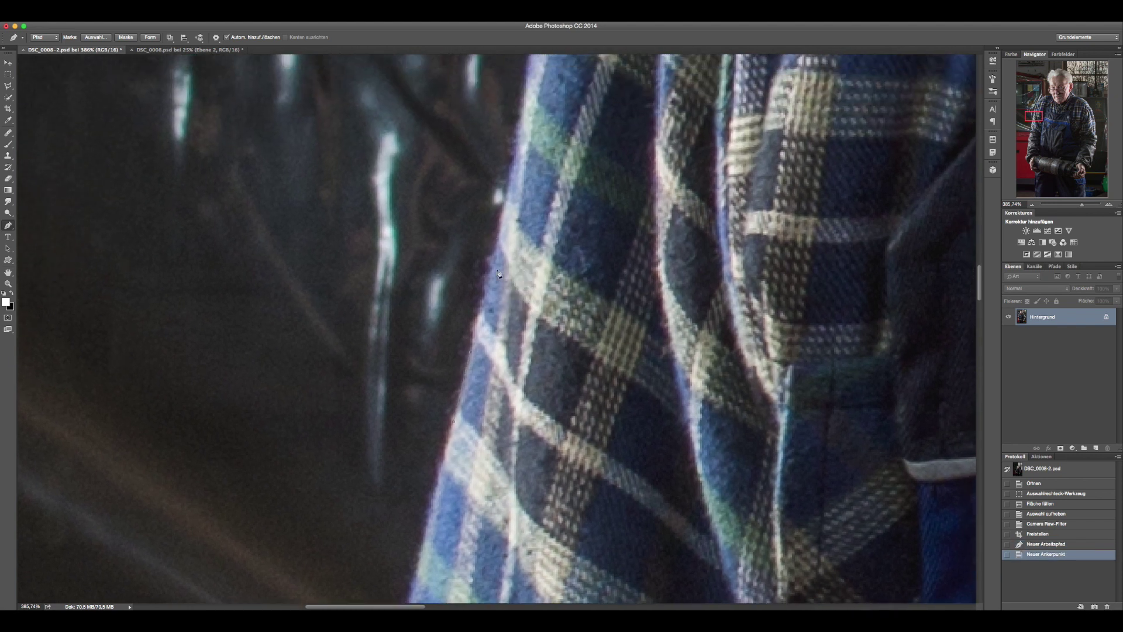
{"action": "scroll", "coordinate": [492, 290], "scroll_direction": "down", "scroll_amount": 1}
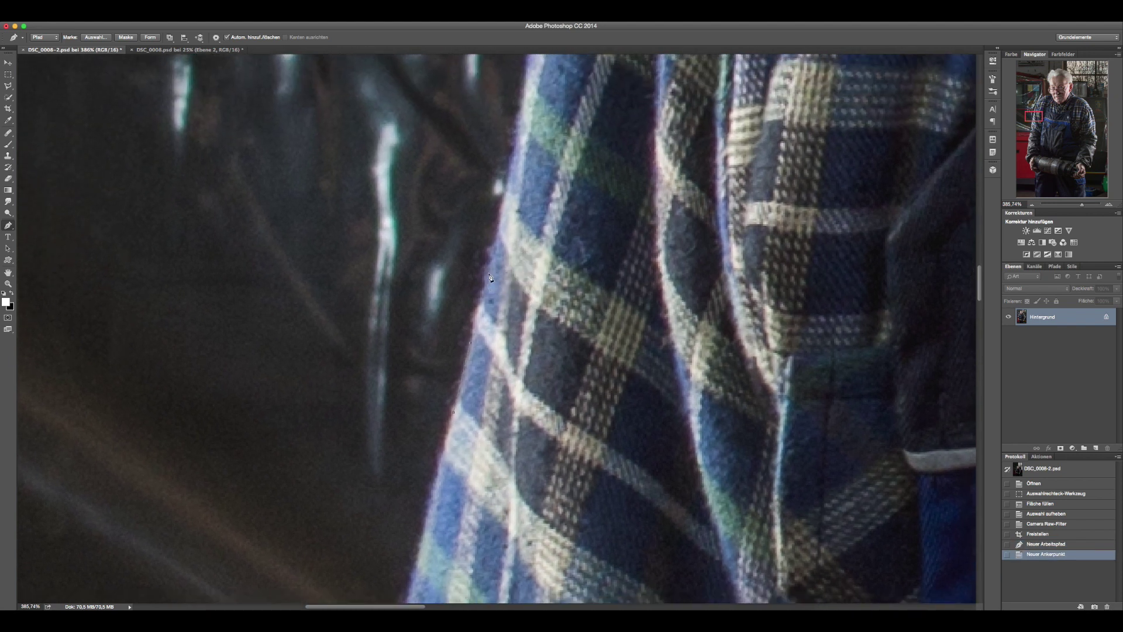
{"action": "left_click", "coordinate": [497, 242]}
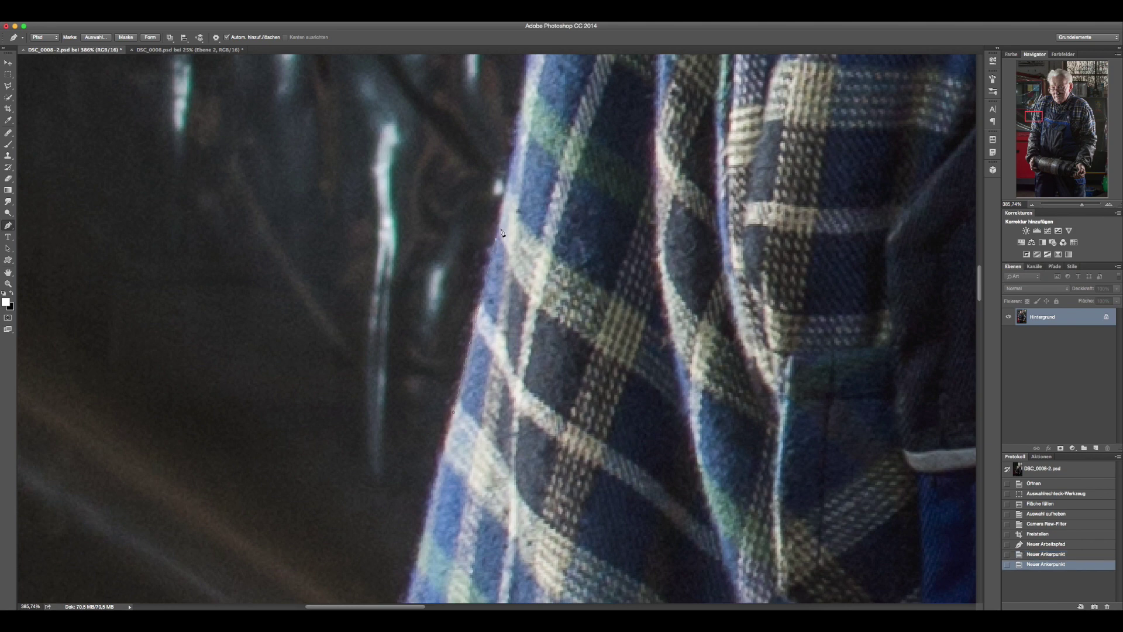
{"action": "left_click", "coordinate": [511, 166]}
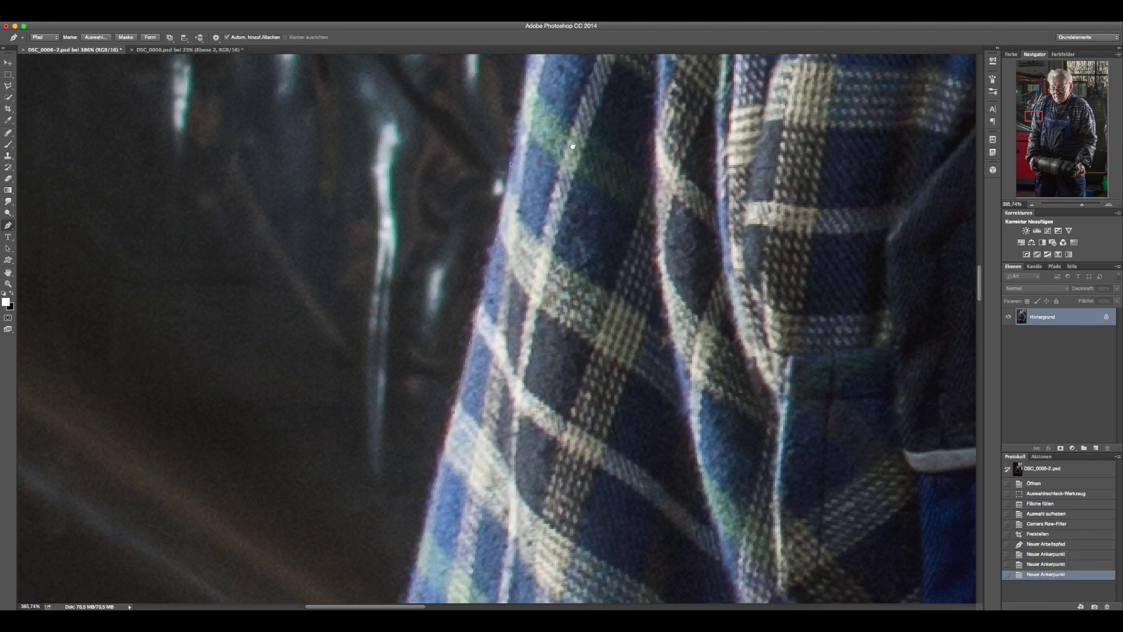
{"action": "scroll", "coordinate": [563, 245], "scroll_direction": "up", "scroll_amount": 2}
{"action": "left_click_drag", "start_coordinate": [563, 246], "coordinate": [544, 310]}
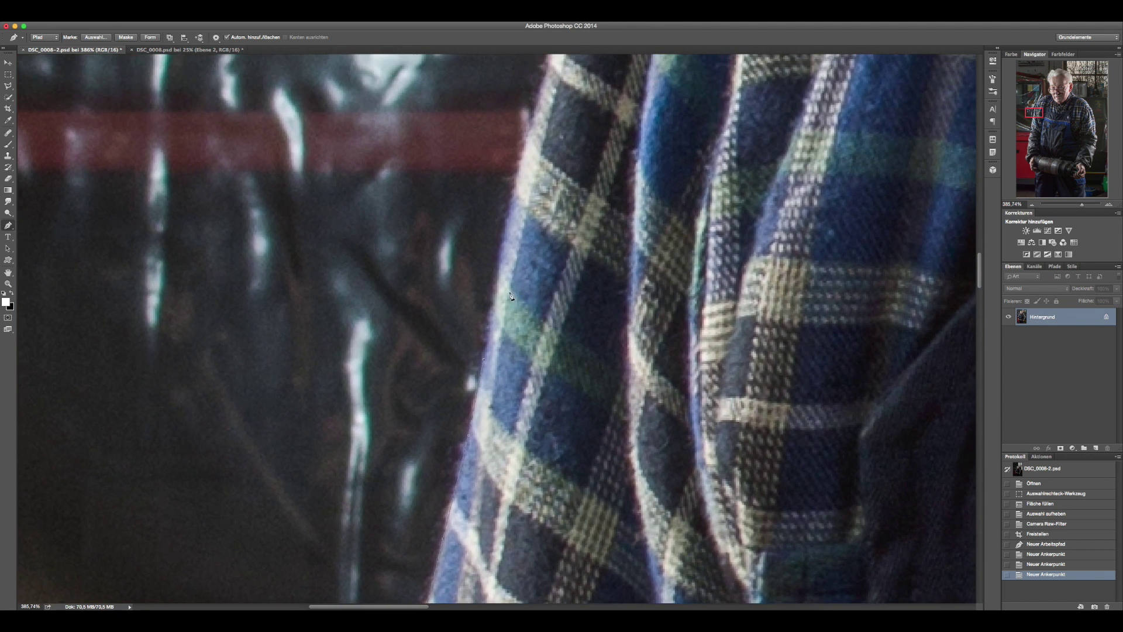
{"action": "left_click_drag", "start_coordinate": [524, 274], "coordinate": [520, 290]}
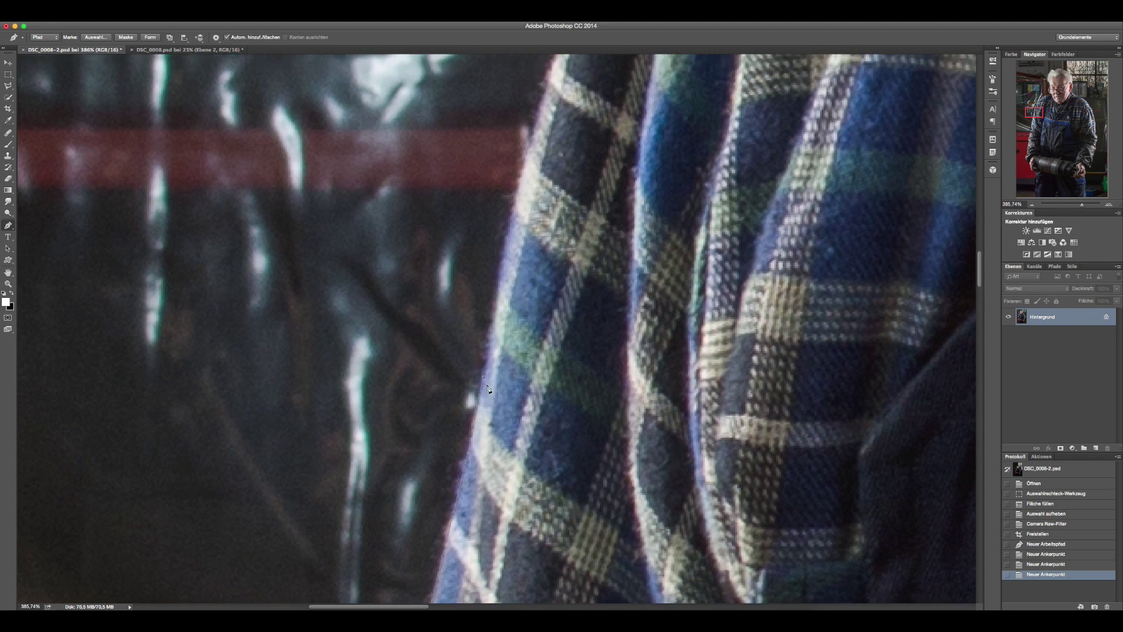
{"action": "scroll", "coordinate": [529, 358], "scroll_direction": "up", "scroll_amount": 1}
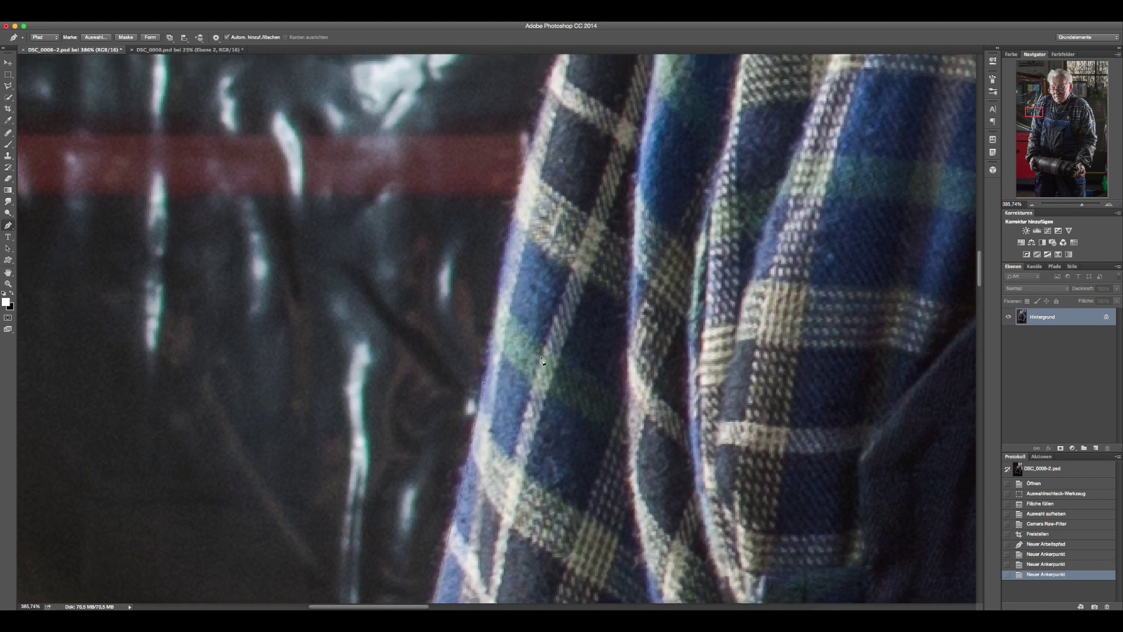
{"action": "scroll", "coordinate": [506, 355], "scroll_direction": "up", "scroll_amount": 2}
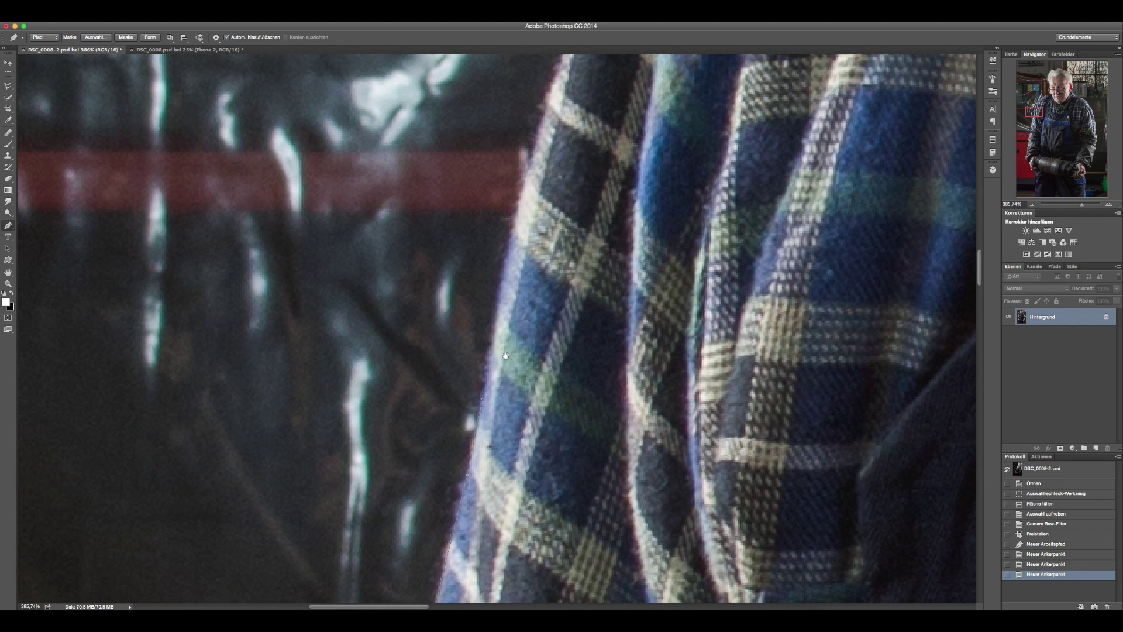
{"action": "scroll", "coordinate": [502, 289], "scroll_direction": "right", "scroll_amount": 3}
{"action": "scroll", "coordinate": [502, 289], "scroll_direction": "up", "scroll_amount": 1}
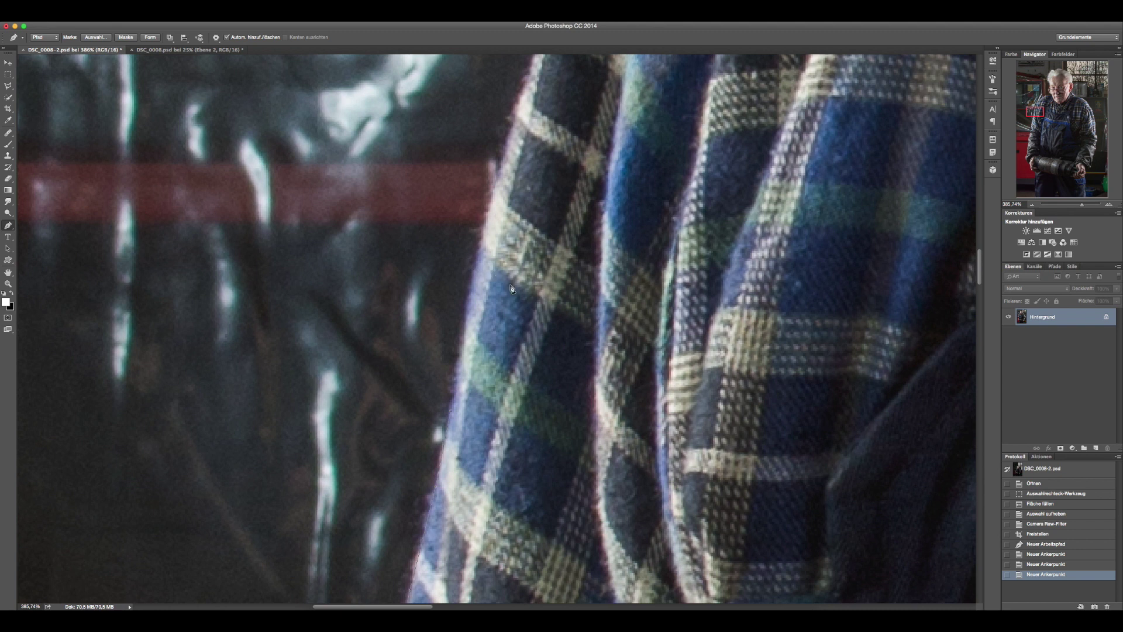
{"action": "scroll", "coordinate": [492, 304], "scroll_direction": "down", "scroll_amount": 2}
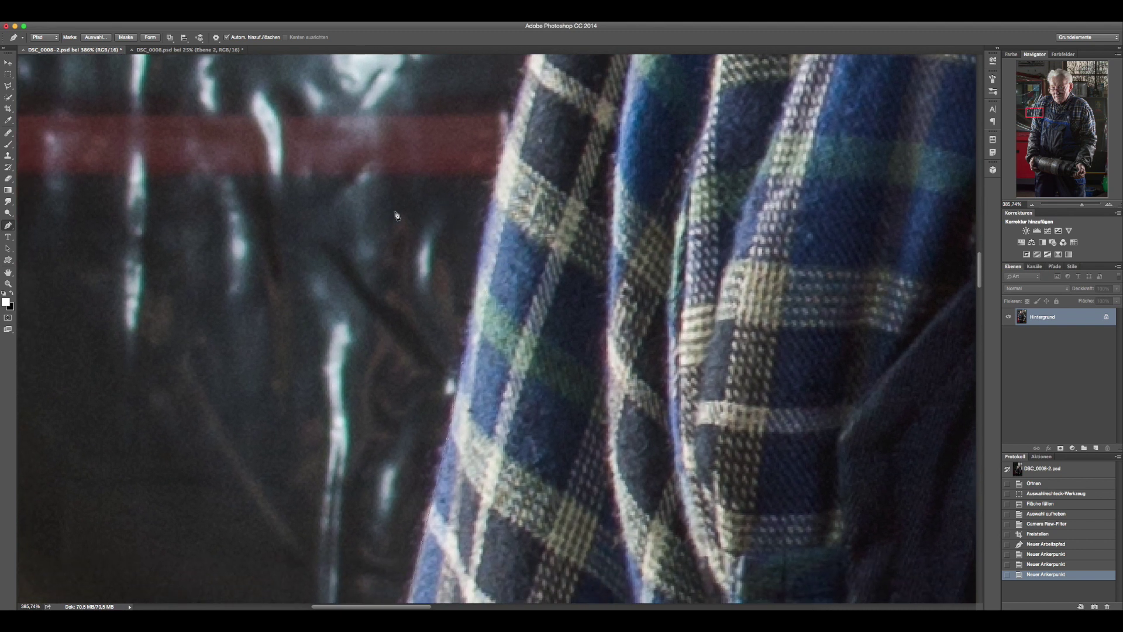
{"action": "scroll", "coordinate": [513, 250], "scroll_direction": "up", "scroll_amount": 1}
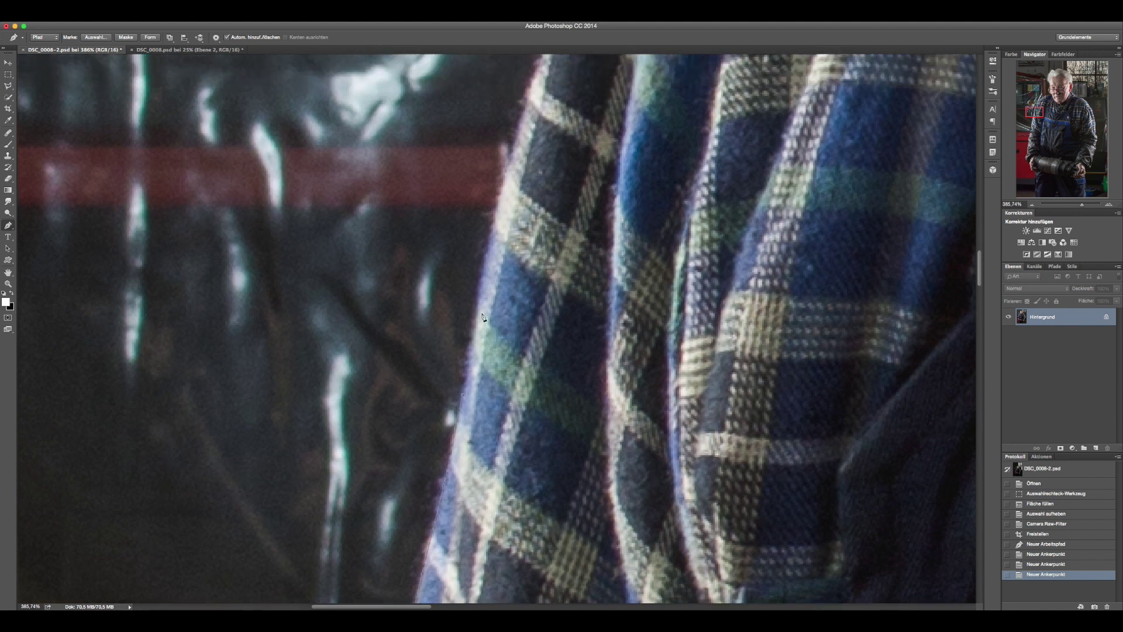
{"action": "scroll", "coordinate": [479, 311], "scroll_direction": "up", "scroll_amount": 1}
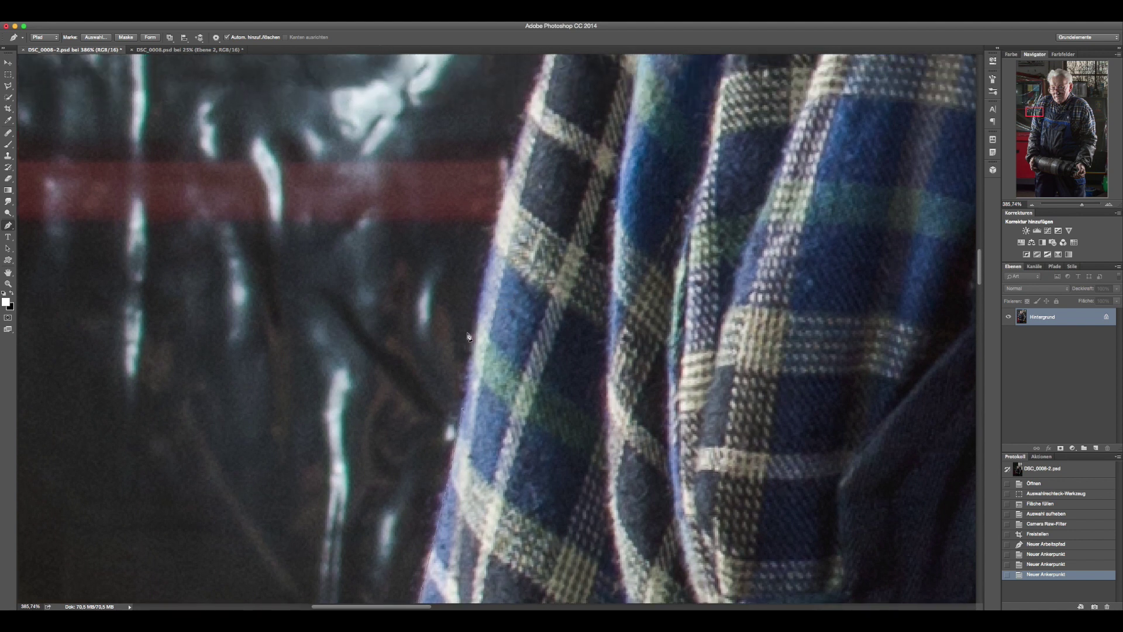
Continue anchors from the red stripe up the sleeve edge to the shoulder, with one curved anchor.
{"action": "left_click", "coordinate": [480, 309]}
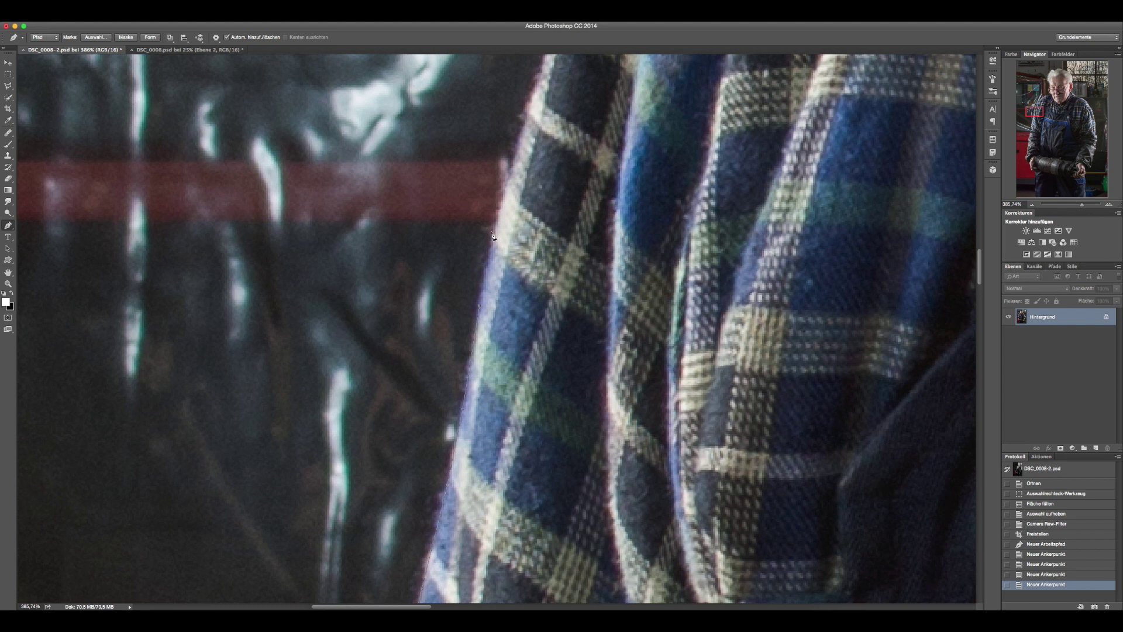
{"action": "left_click", "coordinate": [496, 233]}
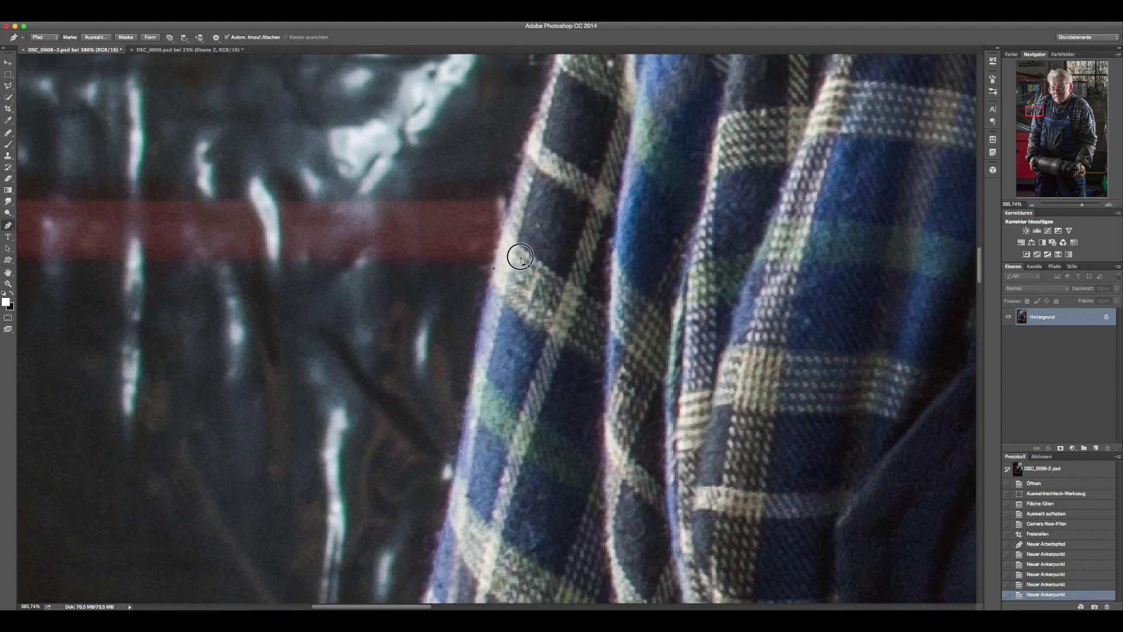
{"action": "left_click_drag", "start_coordinate": [528, 183], "coordinate": [517, 262]}
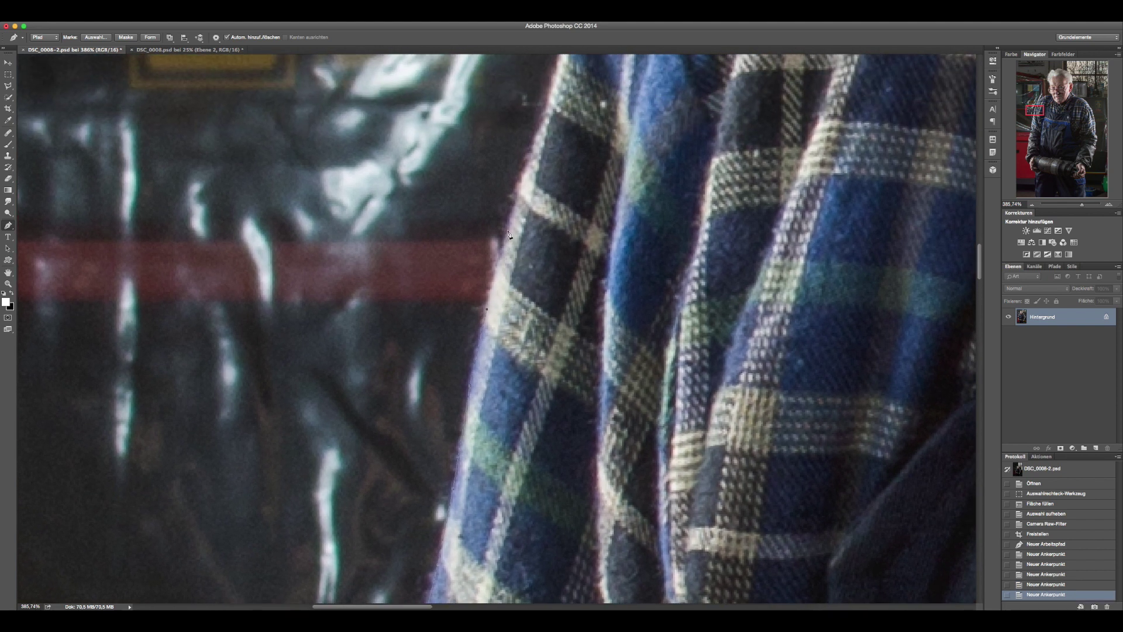
{"action": "left_click", "coordinate": [507, 233]}
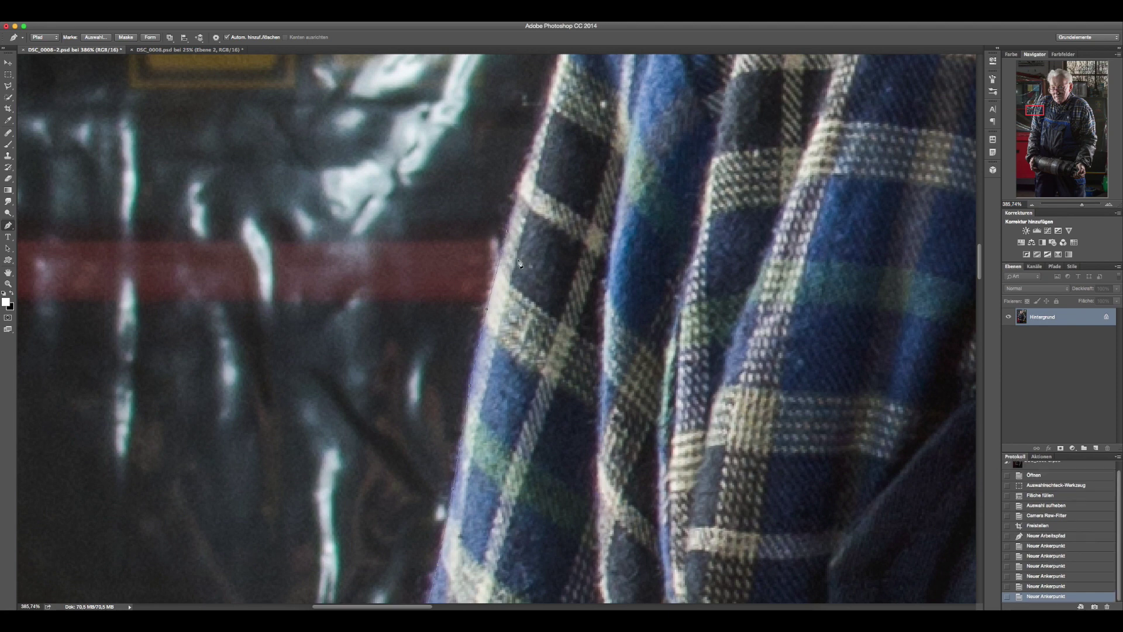
{"action": "left_click", "coordinate": [520, 145]}
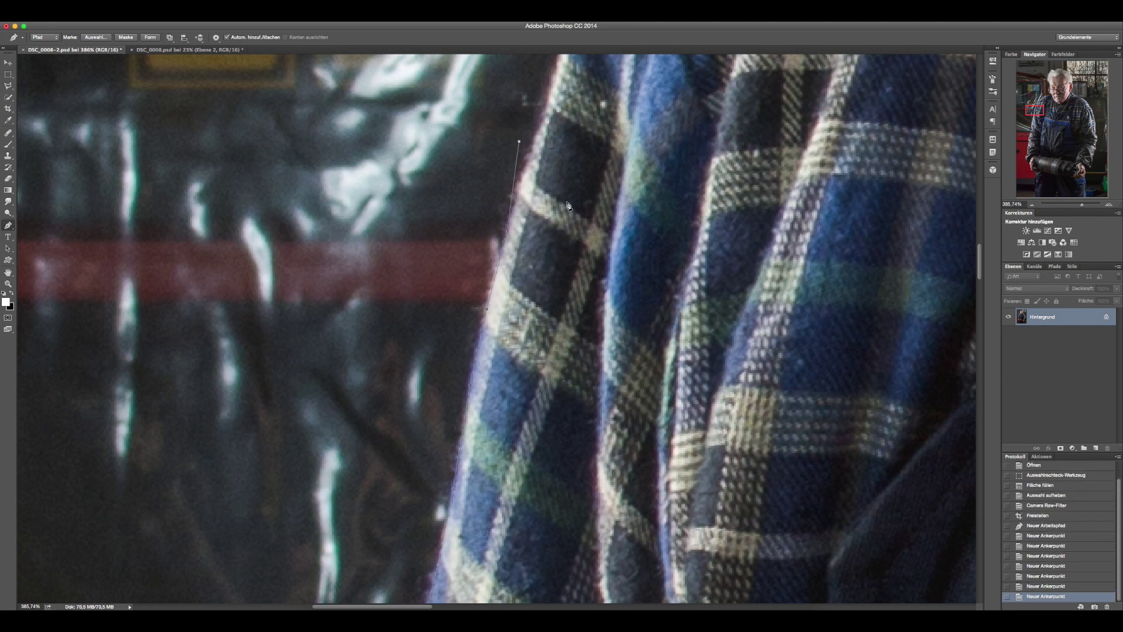
{"action": "left_click_drag", "start_coordinate": [564, 163], "coordinate": [557, 269]}
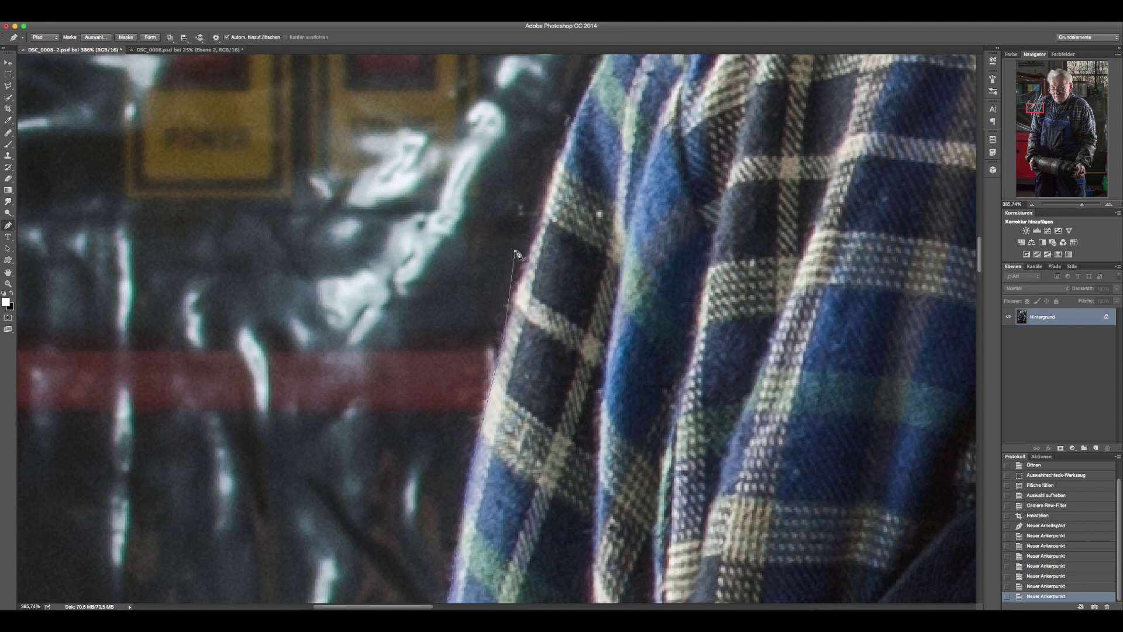
{"action": "mouse_move", "coordinate": [515, 252]}
{"action": "left_mouse_down"}
{"action": "mouse_move", "coordinate": [511, 239]}
{"action": "mouse_move", "coordinate": [530, 242]}
{"action": "left_mouse_up"}
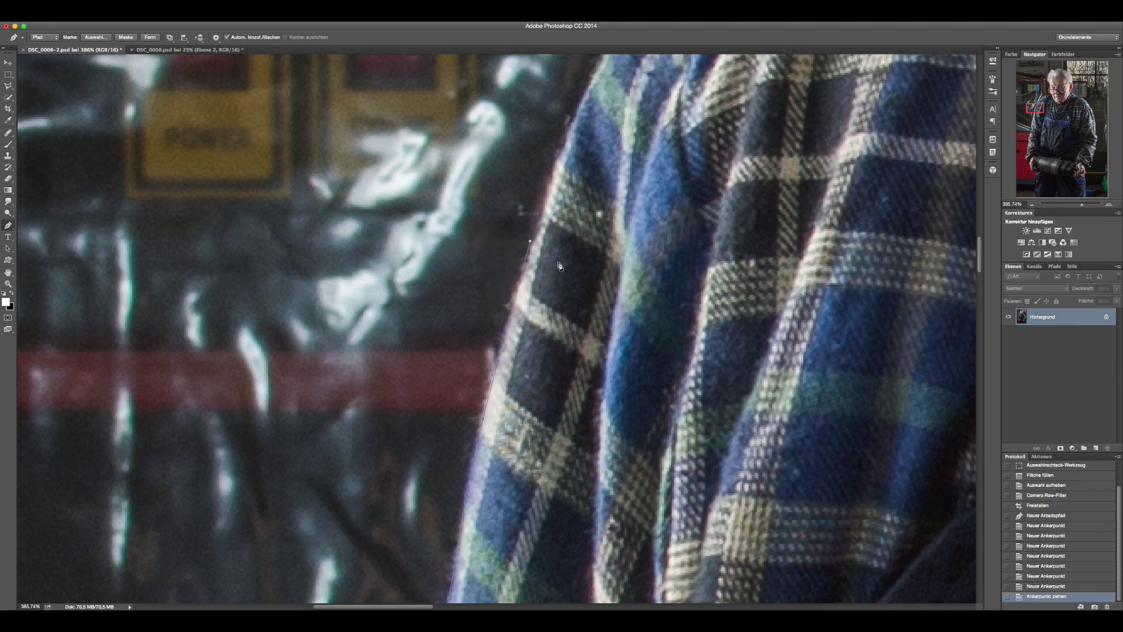
{"action": "left_click_drag", "start_coordinate": [568, 179], "coordinate": [523, 287]}
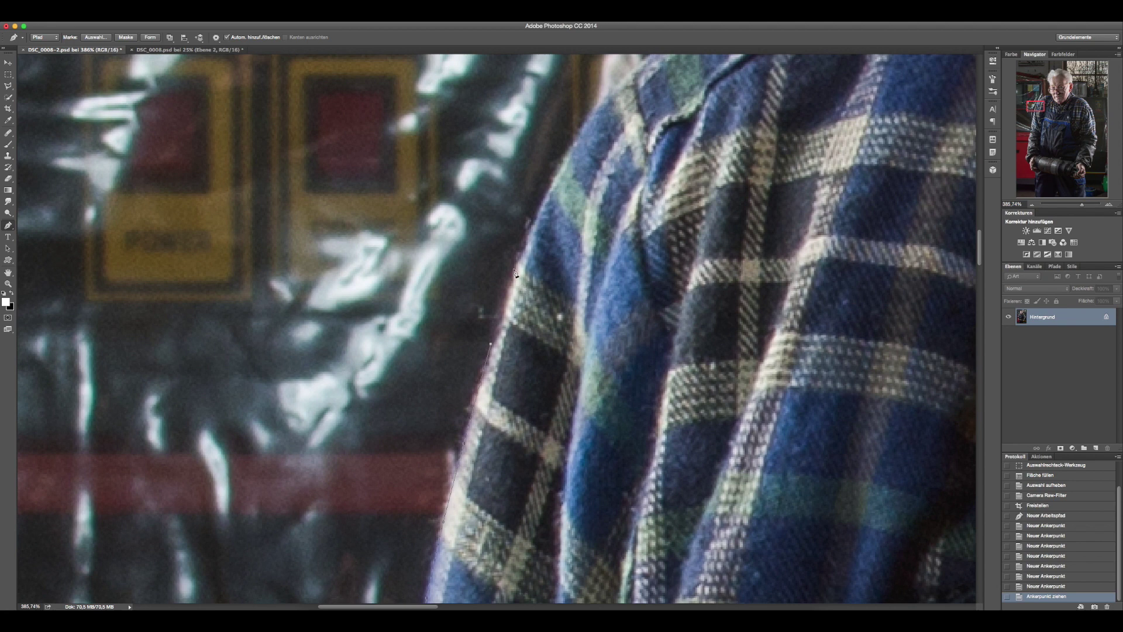
{"action": "left_click", "coordinate": [518, 274]}
Add anchors up the shirt's shoulder edge, panning along it.
{"action": "left_click", "coordinate": [535, 217]}
{"action": "left_click_drag", "start_coordinate": [577, 210], "coordinate": [502, 371]}
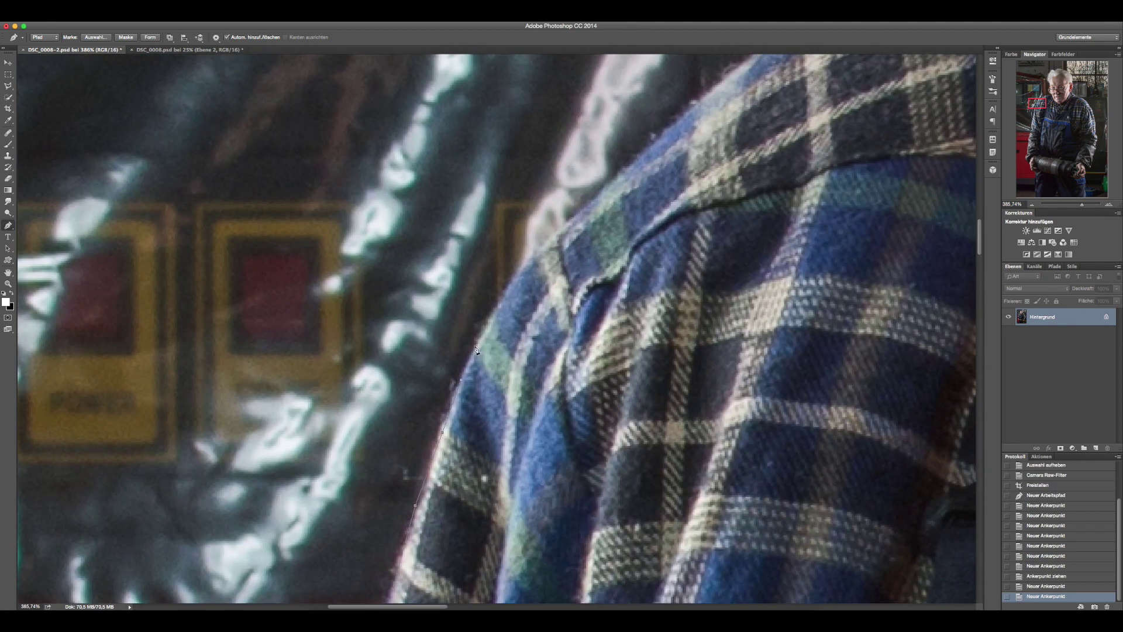
{"action": "left_click", "coordinate": [476, 347]}
{"action": "left_click", "coordinate": [502, 305]}
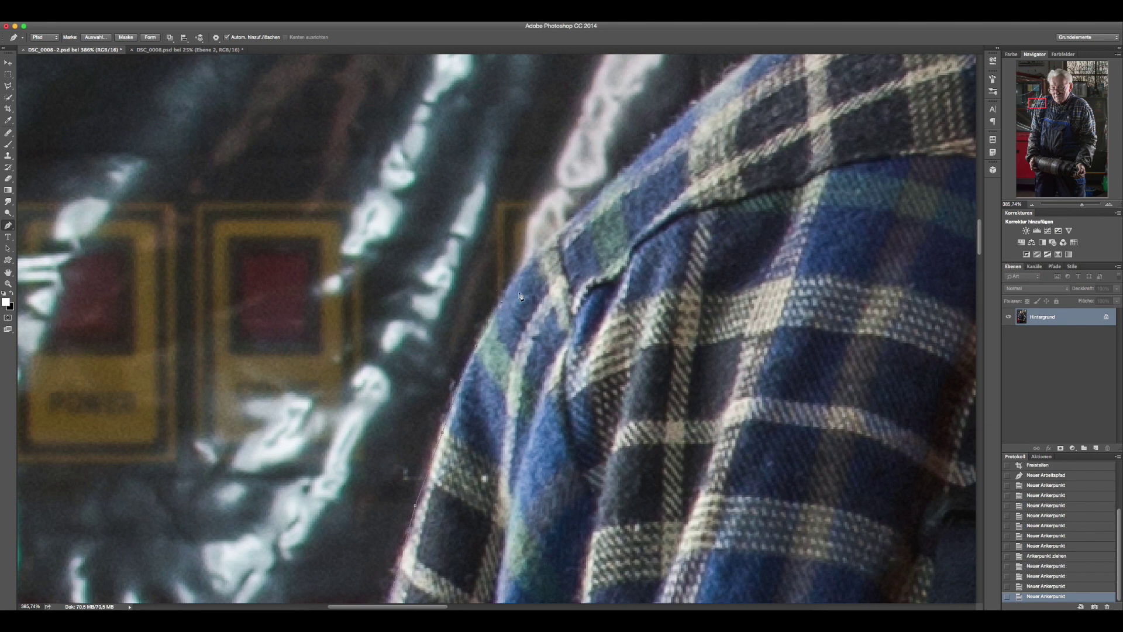
{"action": "mouse_move", "coordinate": [568, 254]}
{"action": "left_mouse_down"}
{"action": "mouse_move", "coordinate": [529, 312]}
{"action": "mouse_move", "coordinate": [481, 353]}
{"action": "mouse_move", "coordinate": [546, 222]}
{"action": "left_mouse_up"}
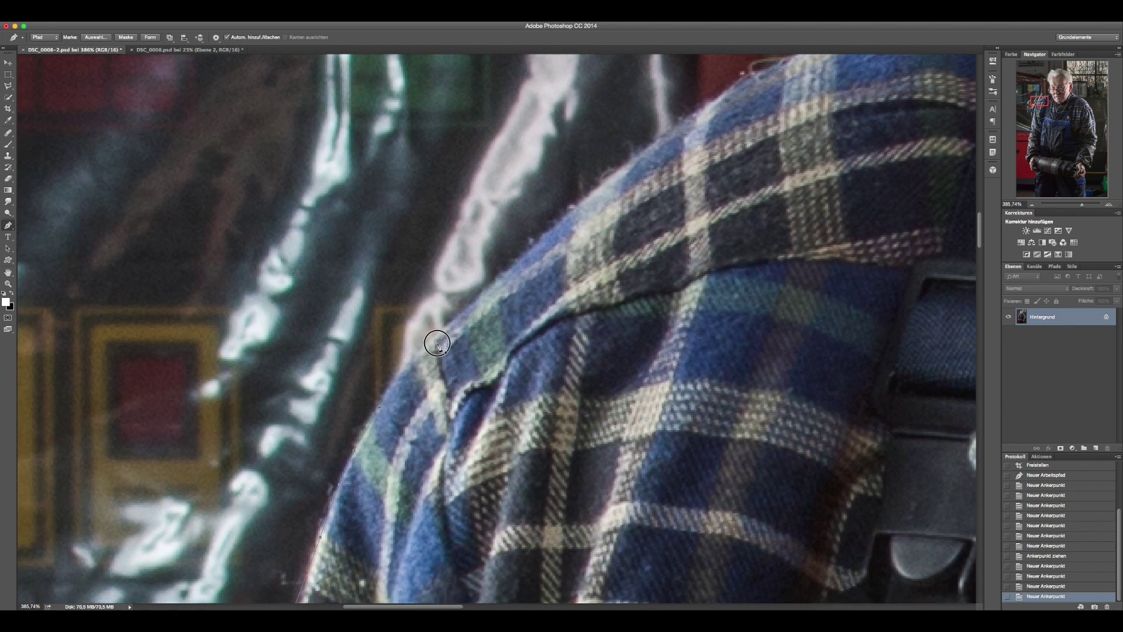
{"action": "left_click_drag", "start_coordinate": [432, 333], "coordinate": [437, 344]}
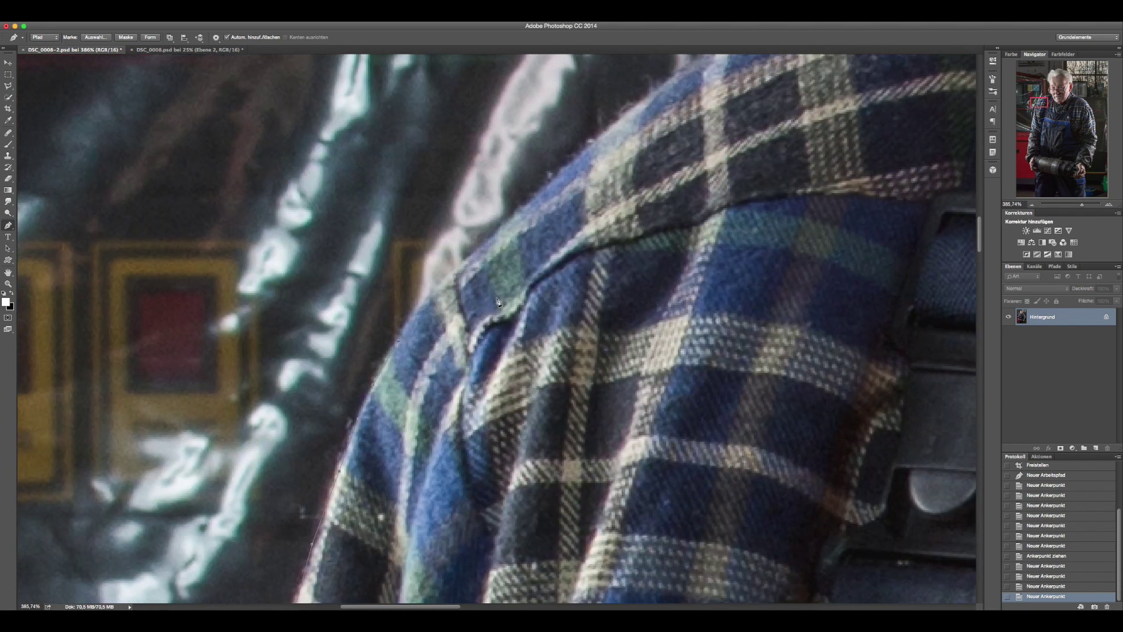
{"action": "scroll", "coordinate": [444, 276], "scroll_direction": "down", "scroll_amount": 3}
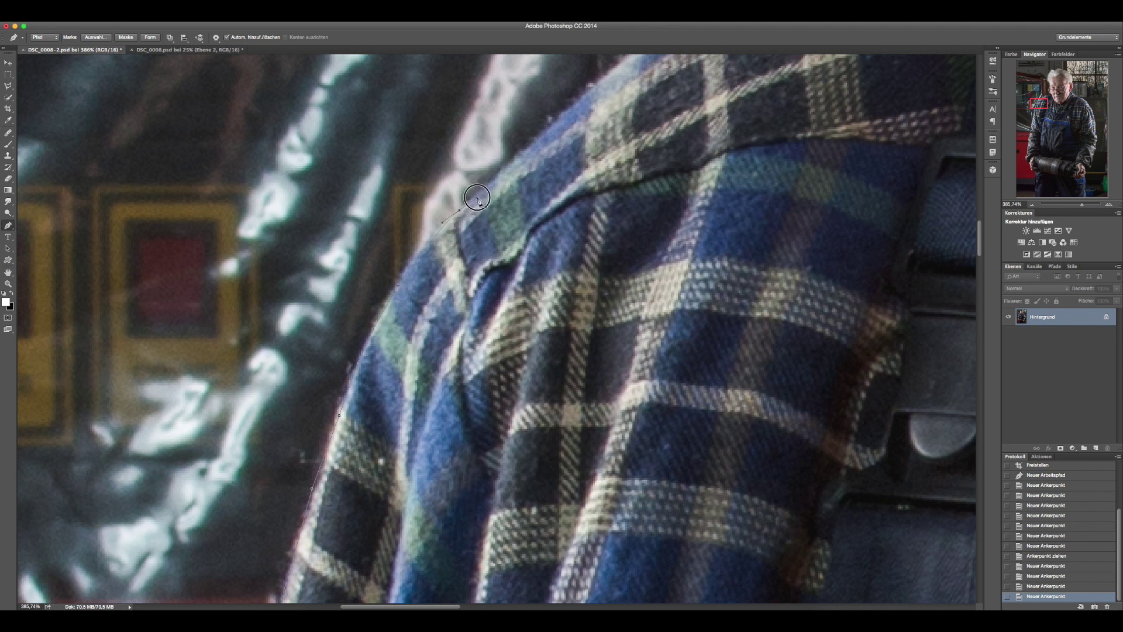
Bend the path to follow the shoulder curve and add further anchors along the shirt edge.
{"action": "mouse_move", "coordinate": [517, 151]}
{"action": "left_mouse_down"}
{"action": "mouse_move", "coordinate": [528, 255]}
{"action": "mouse_move", "coordinate": [543, 144]}
{"action": "mouse_move", "coordinate": [477, 197]}
{"action": "left_mouse_up"}
{"action": "left_click_drag", "start_coordinate": [477, 196], "coordinate": [494, 188]}
{"action": "left_click_drag", "start_coordinate": [512, 169], "coordinate": [515, 173]}
{"action": "left_click_drag", "start_coordinate": [515, 167], "coordinate": [514, 166]}
{"action": "left_click_drag", "start_coordinate": [504, 173], "coordinate": [499, 173]}
{"action": "left_click_drag", "start_coordinate": [503, 173], "coordinate": [503, 172]}
{"action": "left_click_drag", "start_coordinate": [605, 169], "coordinate": [516, 245]}
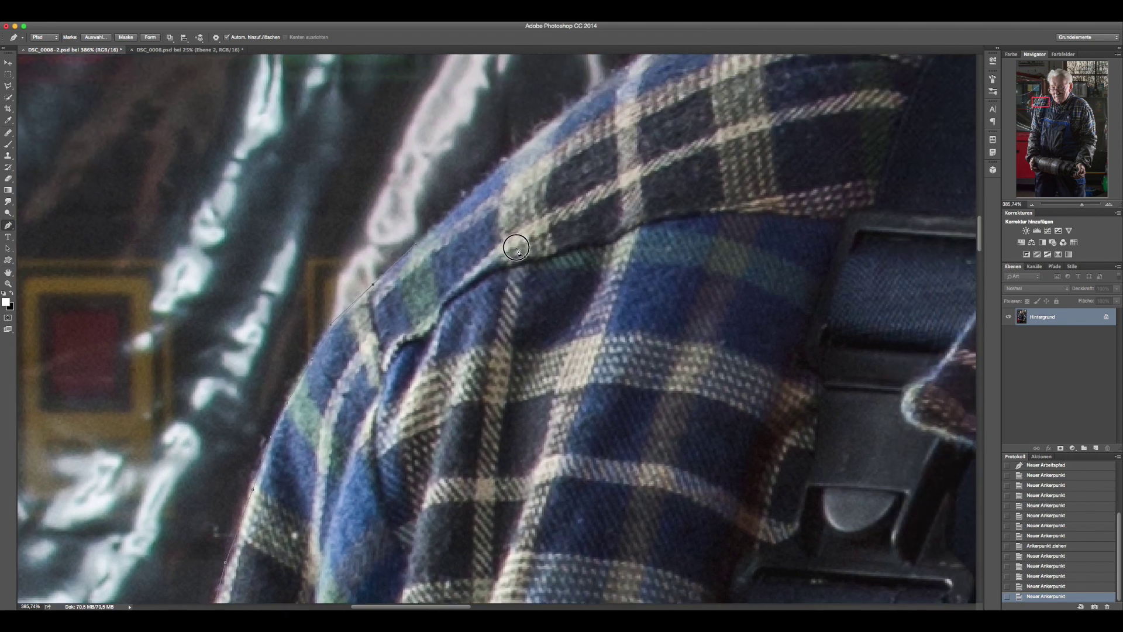
{"action": "left_click", "coordinate": [477, 196]}
{"action": "left_click", "coordinate": [525, 147]}
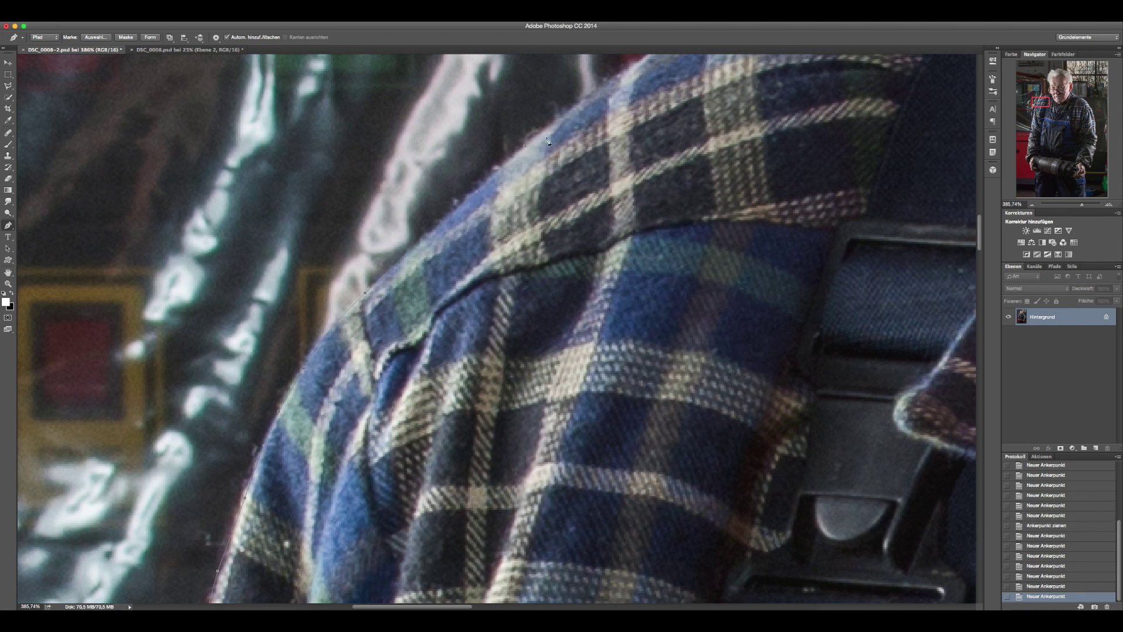
{"action": "left_click", "coordinate": [573, 110]}
{"action": "left_click_drag", "start_coordinate": [574, 110], "coordinate": [447, 244]}
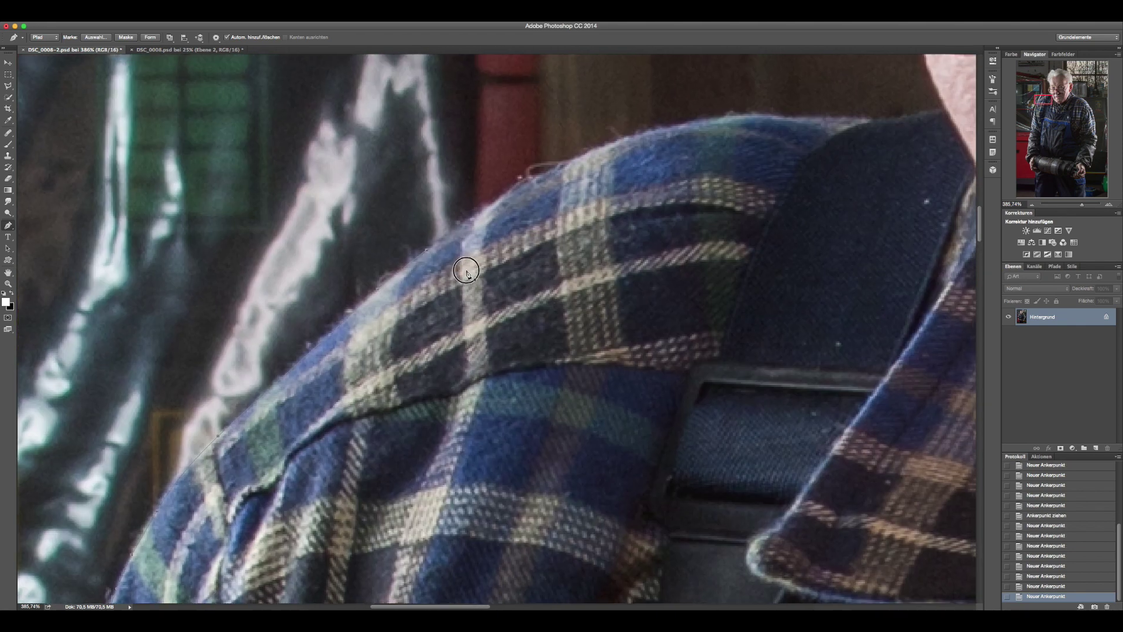
Add six anchors further along the shirt edge, then pan toward the face.
{"action": "left_click", "coordinate": [448, 244]}
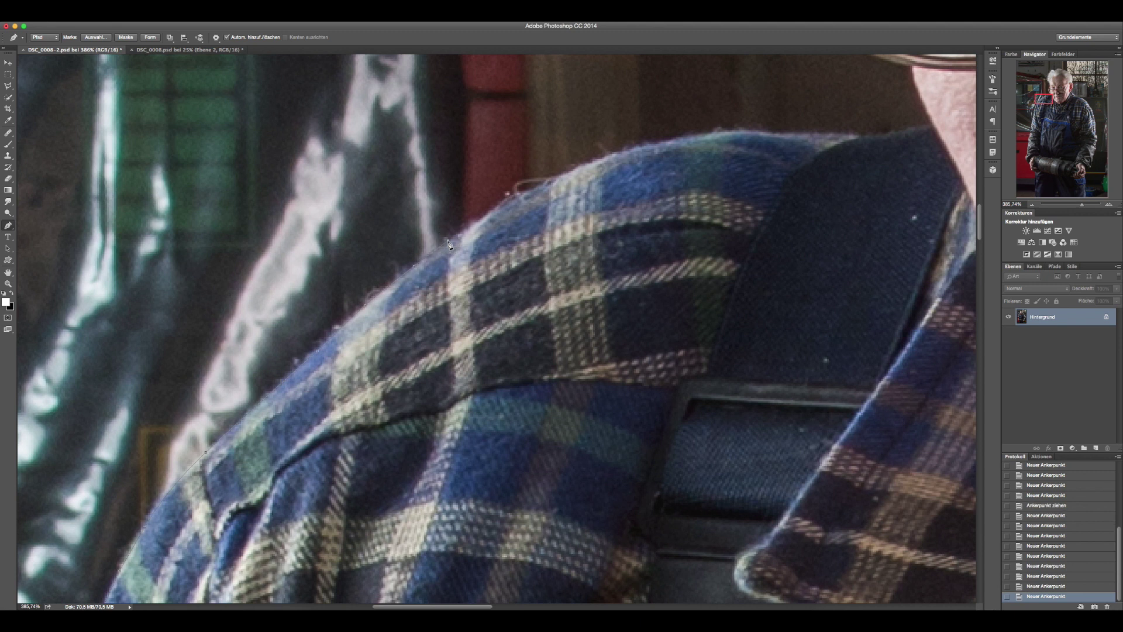
{"action": "left_click", "coordinate": [493, 215]}
{"action": "left_click", "coordinate": [537, 189]}
{"action": "left_click", "coordinate": [554, 179]}
{"action": "left_click", "coordinate": [577, 167]}
{"action": "left_click", "coordinate": [618, 152]}
{"action": "left_click_drag", "start_coordinate": [700, 165], "coordinate": [533, 216]}
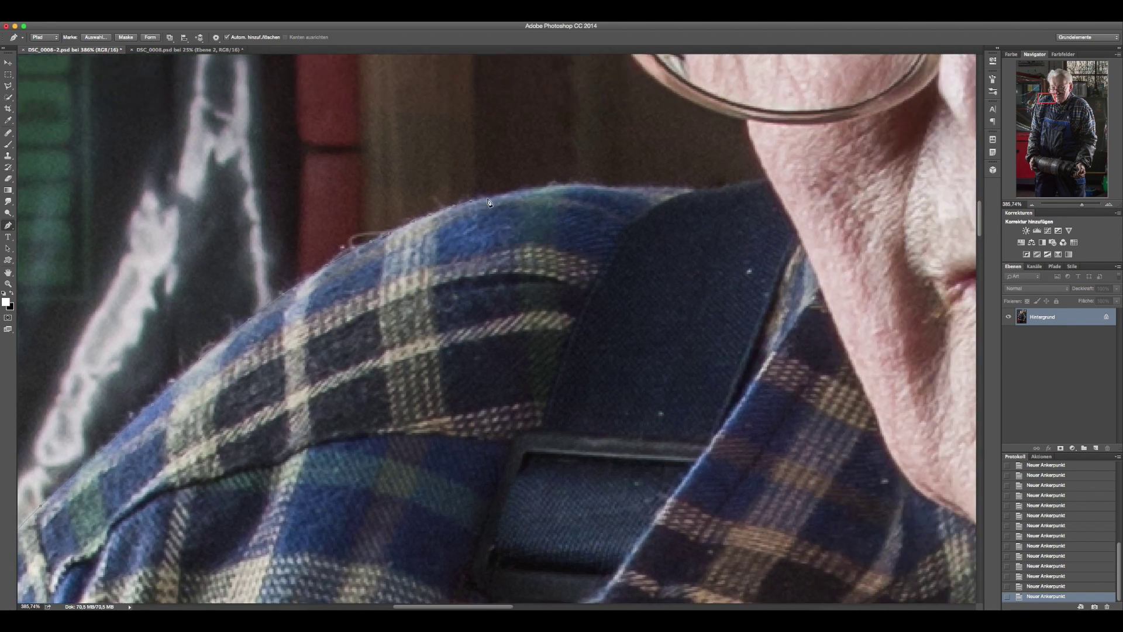
Trace anchors across the top of the shoulder to the neck.
{"action": "left_click", "coordinate": [514, 190]}
{"action": "left_click", "coordinate": [539, 188]}
{"action": "left_click", "coordinate": [587, 186]}
{"action": "left_click", "coordinate": [611, 186]}
{"action": "left_click", "coordinate": [634, 187]}
{"action": "left_click", "coordinate": [688, 189]}
{"action": "left_click", "coordinate": [699, 191]}
{"action": "left_click", "coordinate": [750, 183]}
{"action": "left_click_drag", "start_coordinate": [780, 145], "coordinate": [627, 291]}
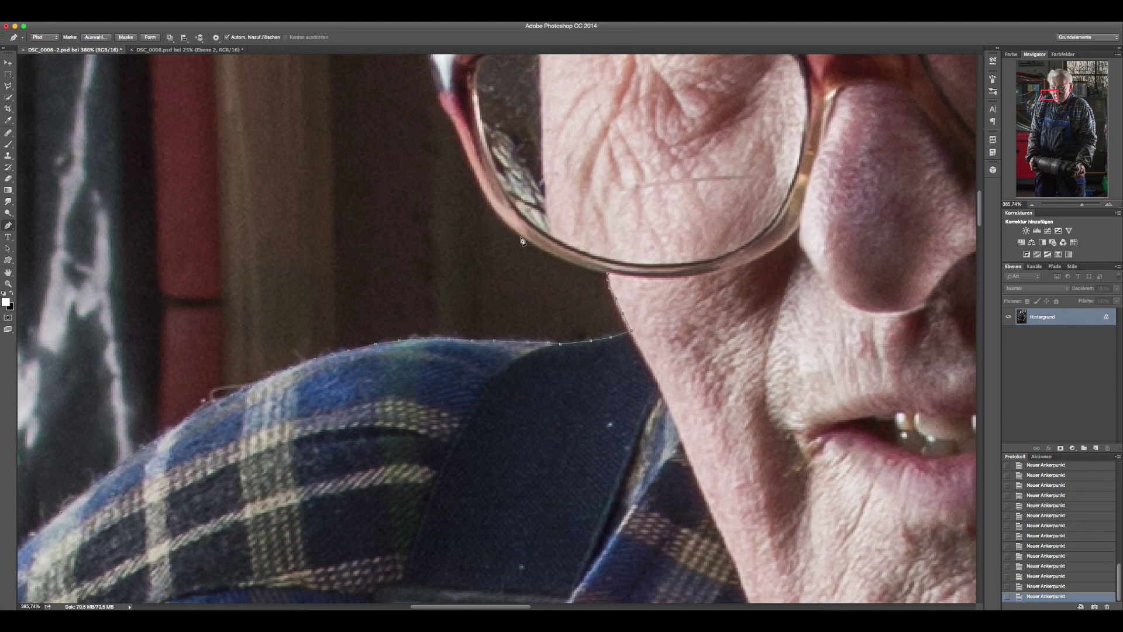
Add anchors at the neck and glasses rim, undoing misplaced anchors via the History panel.
{"action": "left_click", "coordinate": [579, 266]}
{"action": "left_click", "coordinate": [532, 241]}
{"action": "left_click_drag", "start_coordinate": [470, 162], "coordinate": [454, 103]}
{"action": "left_click_drag", "start_coordinate": [409, 132], "coordinate": [435, 246]}
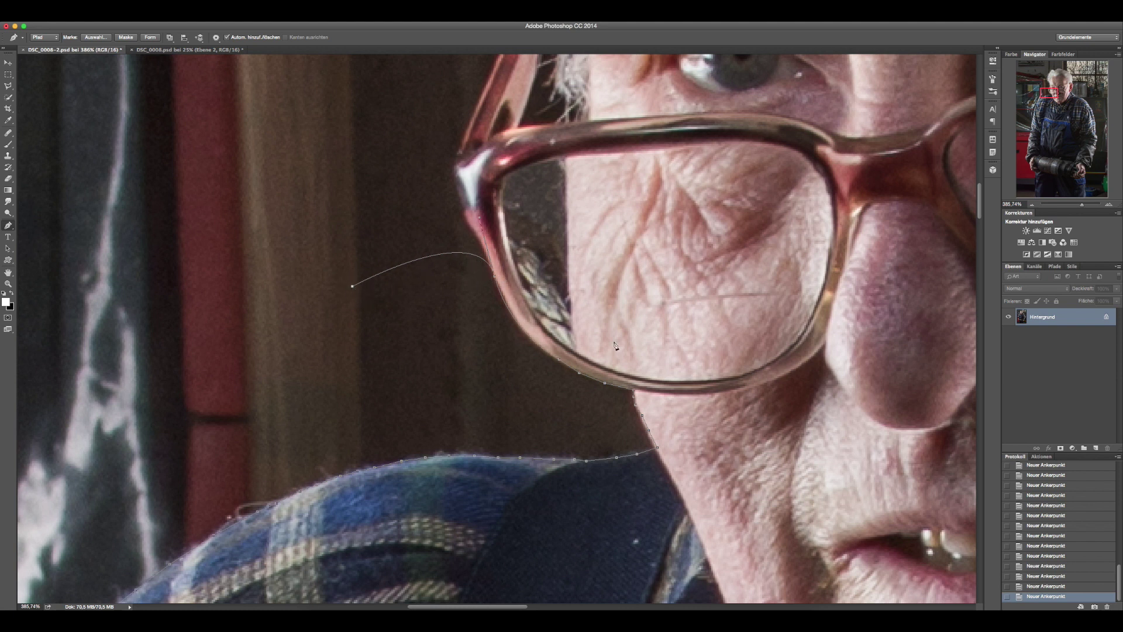
{"action": "left_click", "coordinate": [1049, 587]}
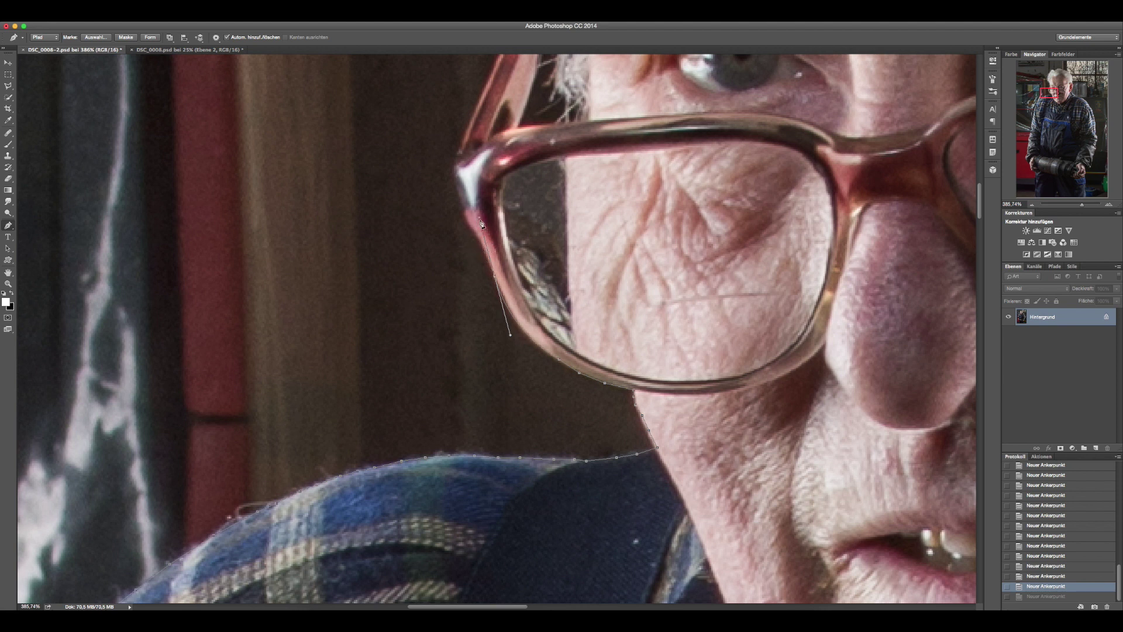
{"action": "left_click", "coordinate": [496, 280]}
{"action": "left_click", "coordinate": [374, 300]}
{"action": "left_click", "coordinate": [361, 206]}
{"action": "left_click", "coordinate": [395, 188]}
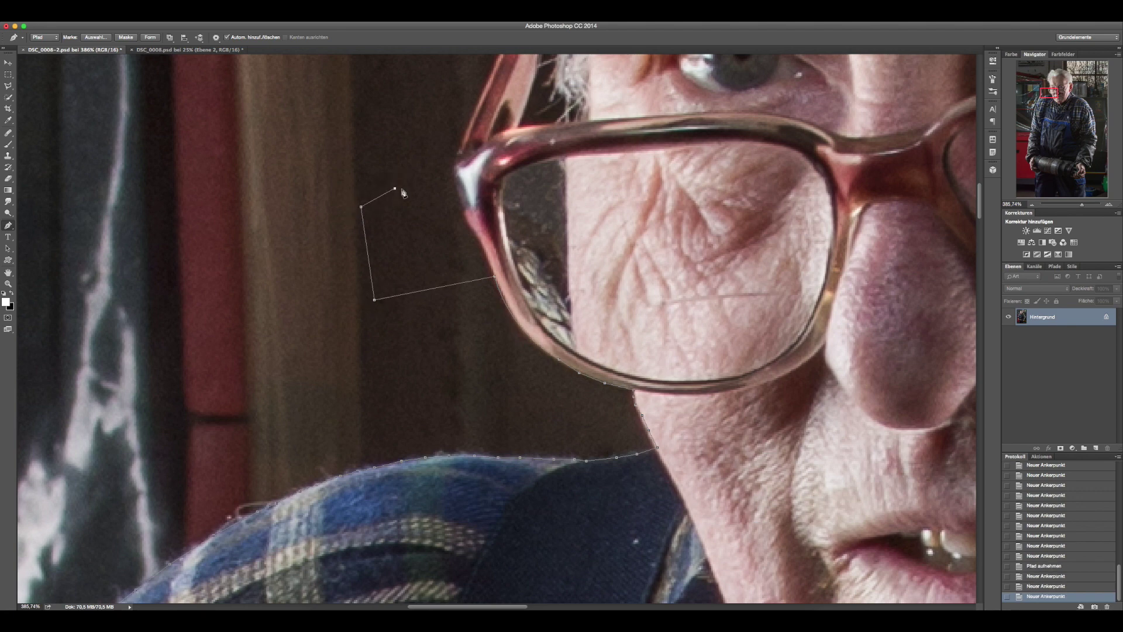
{"action": "left_click", "coordinate": [1044, 566]}
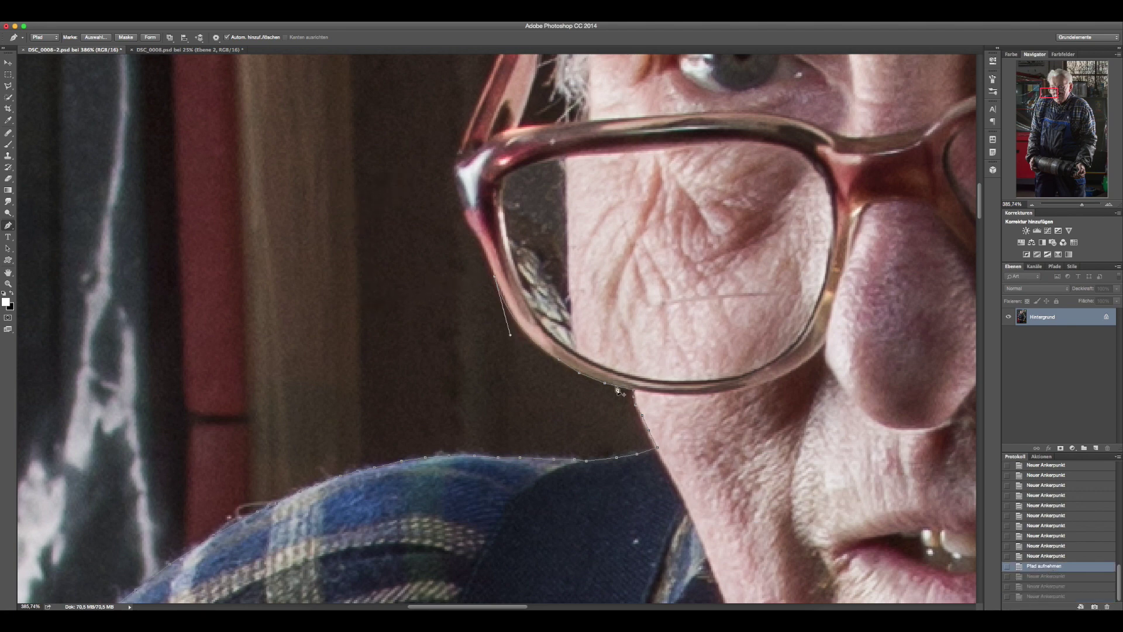
{"action": "scroll", "coordinate": [530, 366], "scroll_direction": "up", "scroll_amount": 3}
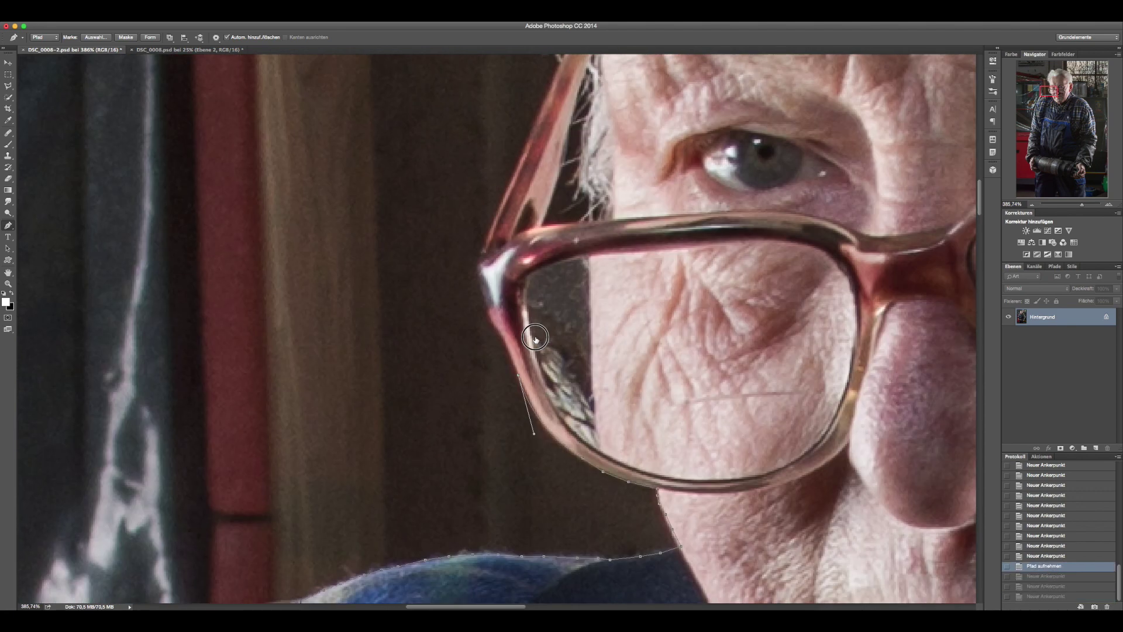
Add six anchors up the glasses' outer edge to the top of the arm.
{"action": "left_click", "coordinate": [512, 358]}
{"action": "left_click", "coordinate": [503, 341]}
{"action": "left_click", "coordinate": [493, 322]}
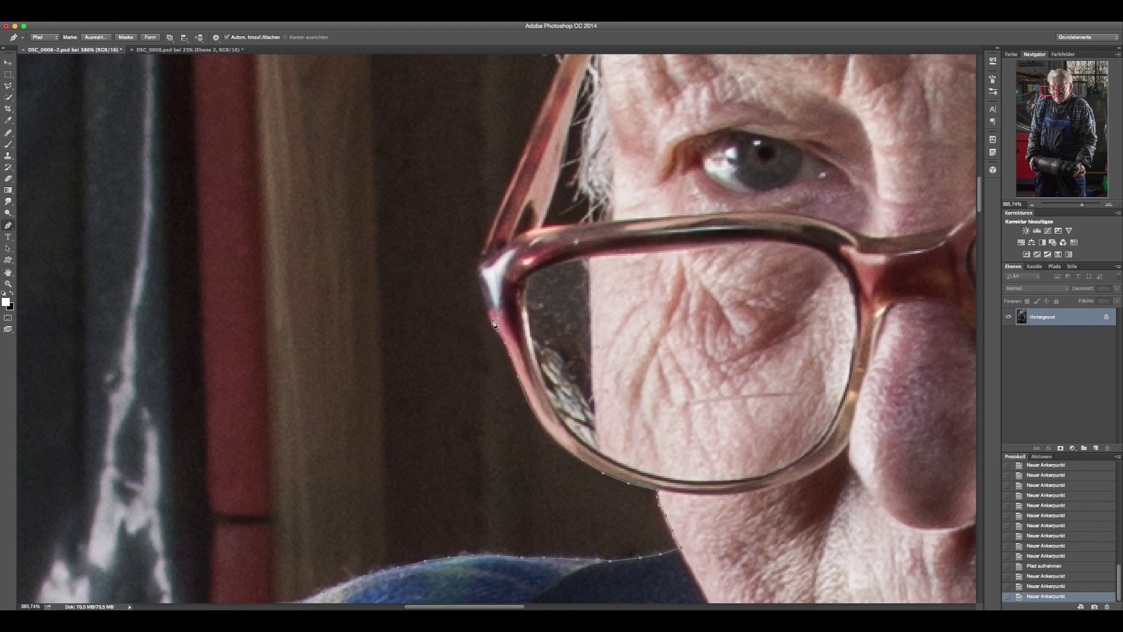
{"action": "left_click", "coordinate": [483, 297]}
{"action": "left_click", "coordinate": [478, 270]}
{"action": "left_click", "coordinate": [561, 69]}
Zoom out to the whole head and place an anchor outside the white hair.
{"action": "scroll", "coordinate": [644, 234], "scroll_direction": "up", "scroll_amount": 5}
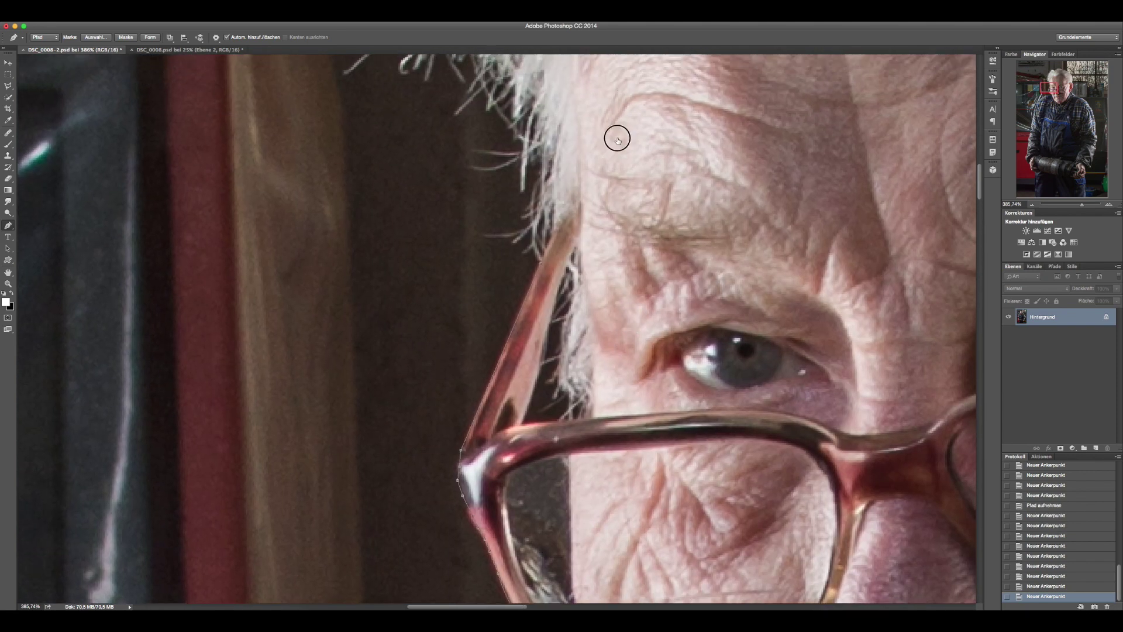
{"action": "scroll", "coordinate": [620, 99], "scroll_direction": "up", "scroll_amount": 5}
{"action": "scroll", "coordinate": [544, 263], "scroll_direction": "down", "scroll_amount": 2}
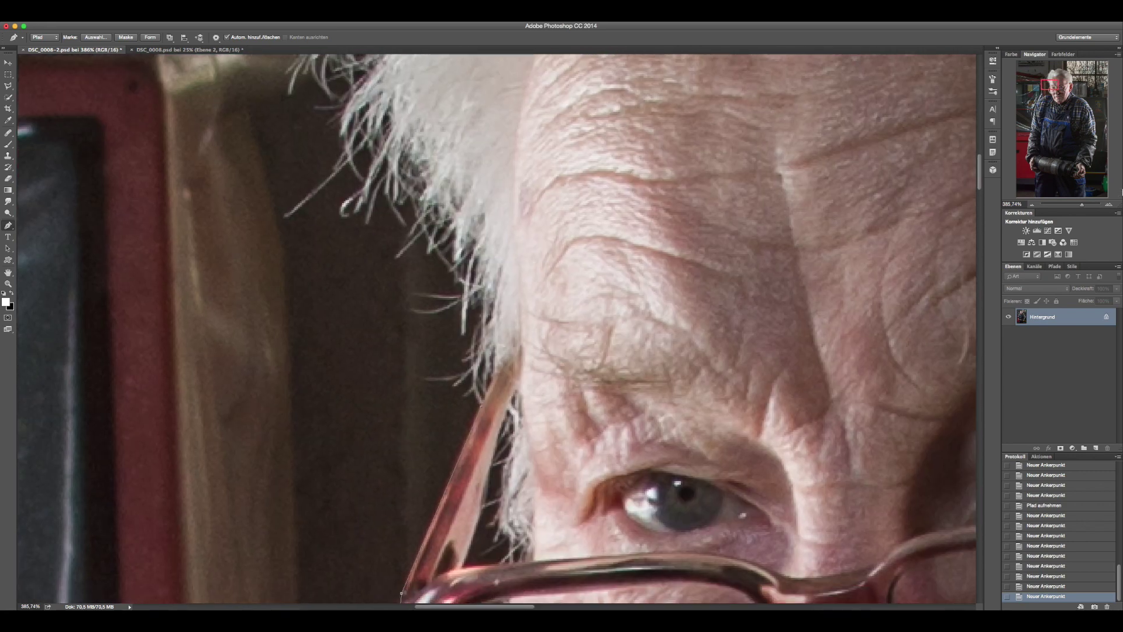
{"action": "left_click_drag", "start_coordinate": [1082, 207], "coordinate": [1074, 206]}
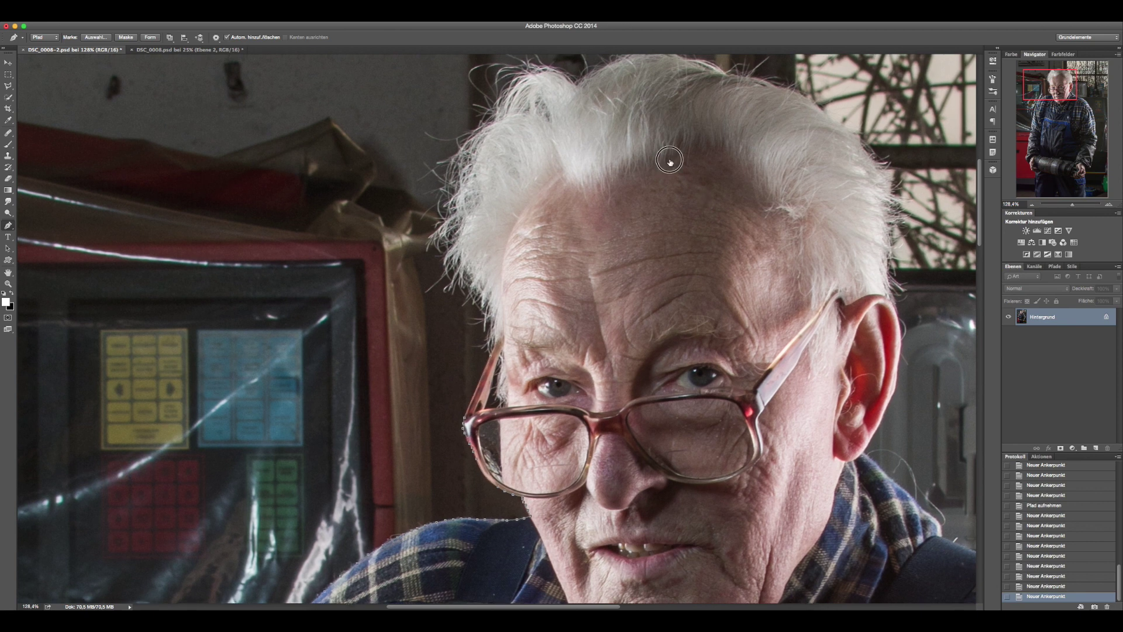
{"action": "left_click_drag", "start_coordinate": [671, 146], "coordinate": [590, 312]}
{"action": "left_click_drag", "start_coordinate": [509, 326], "coordinate": [485, 271]}
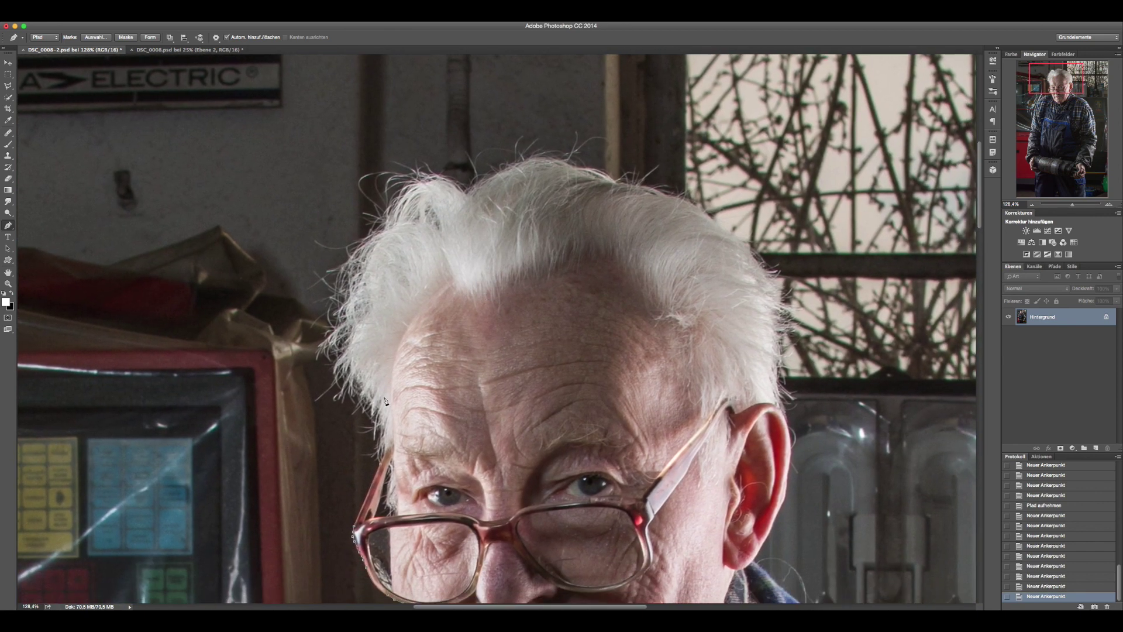
{"action": "left_click", "coordinate": [342, 449]}
Place Pen anchors in a loose arc outside the white hair, from its side over the top.
{"action": "left_click", "coordinate": [299, 398]}
{"action": "left_click", "coordinate": [301, 331]}
{"action": "left_click", "coordinate": [301, 245]}
{"action": "left_click", "coordinate": [337, 177]}
{"action": "left_click", "coordinate": [394, 152]}
{"action": "left_click", "coordinate": [452, 135]}
{"action": "left_click", "coordinate": [586, 124]}
{"action": "left_click", "coordinate": [708, 144]}
{"action": "left_click", "coordinate": [760, 207]}
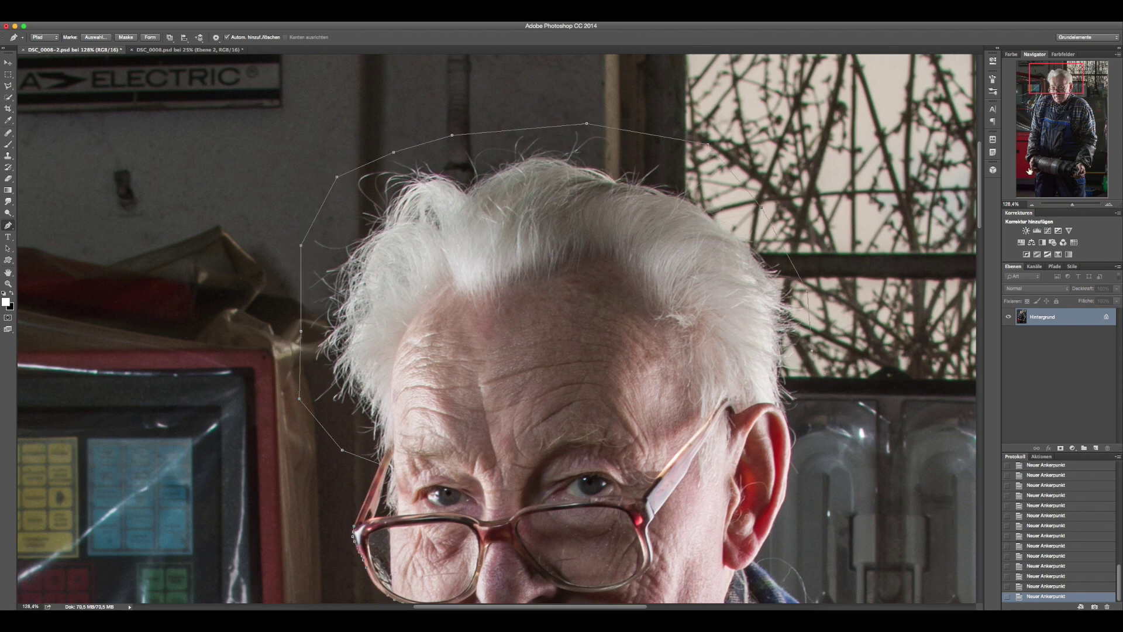
Zoom in on the ear and add anchors down its outer edge.
{"action": "left_click_drag", "start_coordinate": [1075, 204], "coordinate": [1081, 205]}
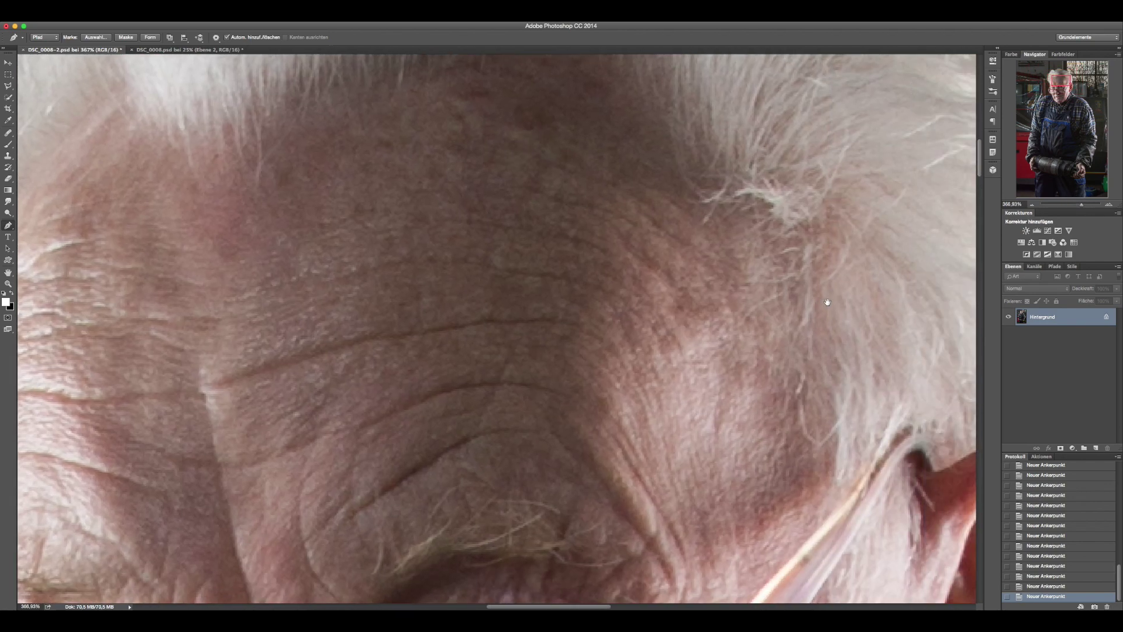
{"action": "left_click_drag", "start_coordinate": [827, 302], "coordinate": [476, 170]}
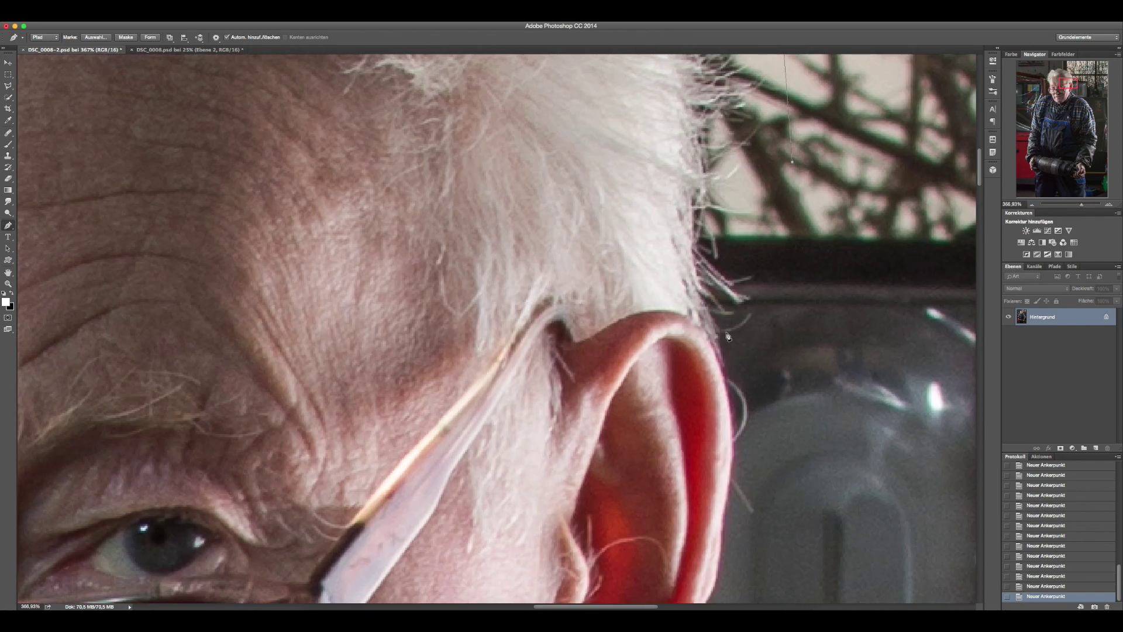
{"action": "scroll", "coordinate": [720, 364], "scroll_direction": "down", "scroll_amount": 5}
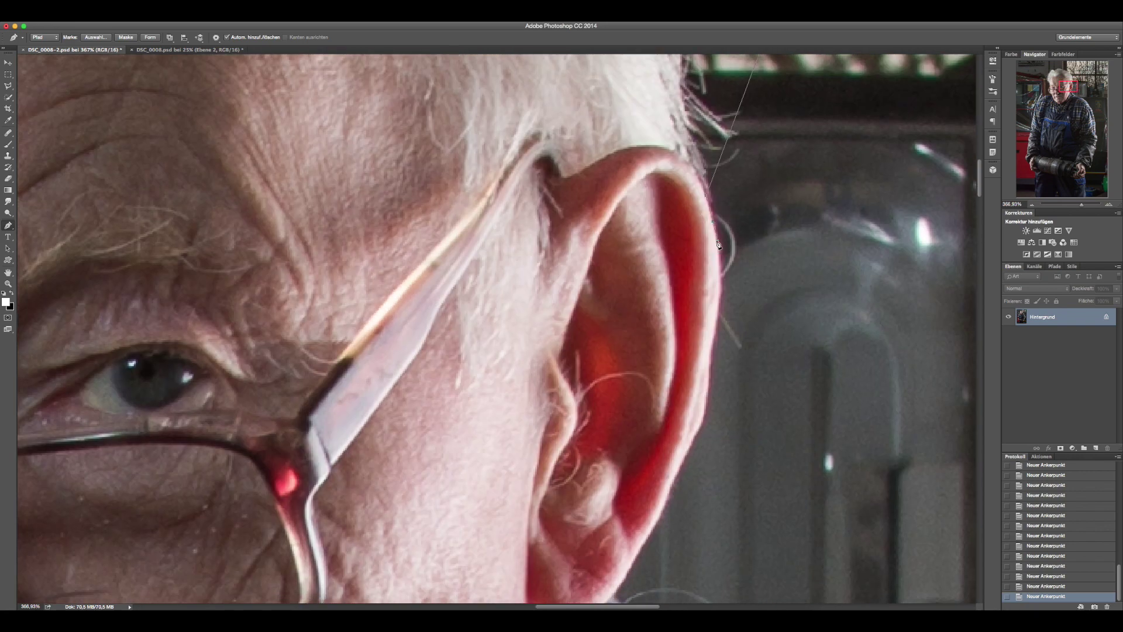
{"action": "left_click", "coordinate": [718, 241]}
{"action": "left_click", "coordinate": [718, 270]}
{"action": "left_click", "coordinate": [717, 301]}
{"action": "left_click", "coordinate": [712, 337]}
{"action": "left_click", "coordinate": [708, 359]}
{"action": "left_click", "coordinate": [706, 389]}
{"action": "left_click", "coordinate": [692, 446]}
Continue the path's anchors down the ear to below the earlobe.
{"action": "left_click_drag", "start_coordinate": [712, 458], "coordinate": [740, 240]}
{"action": "left_click", "coordinate": [703, 259]}
{"action": "left_click", "coordinate": [692, 284]}
{"action": "left_click", "coordinate": [677, 316]}
{"action": "left_click", "coordinate": [660, 342]}
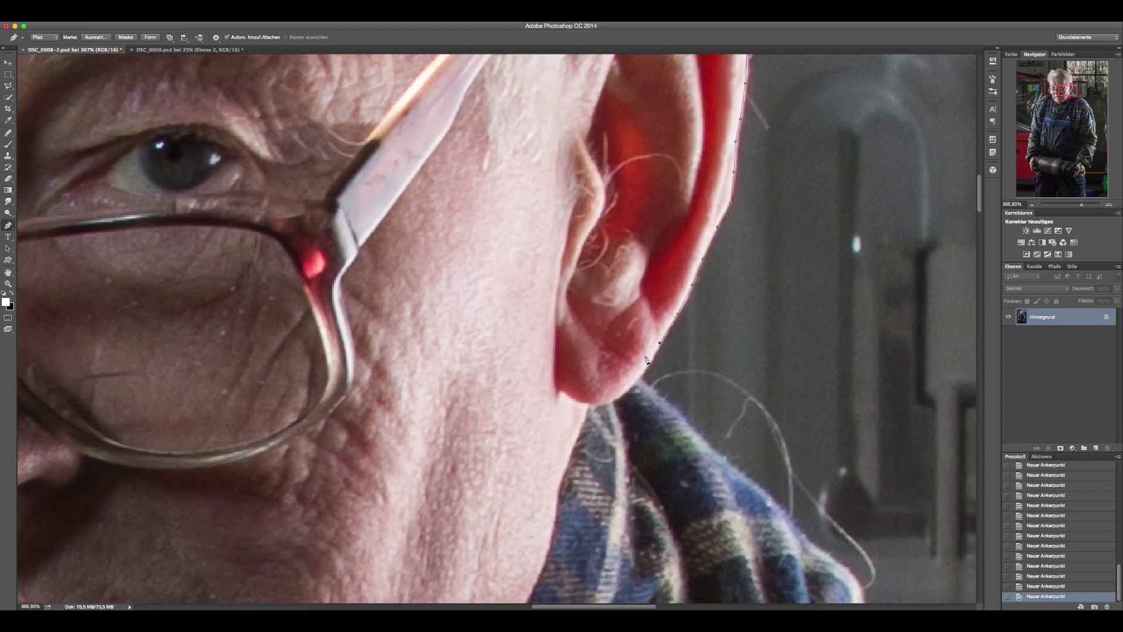
{"action": "left_click", "coordinate": [643, 373]}
{"action": "left_click", "coordinate": [712, 450]}
{"action": "left_click_drag", "start_coordinate": [856, 492], "coordinate": [606, 253]}
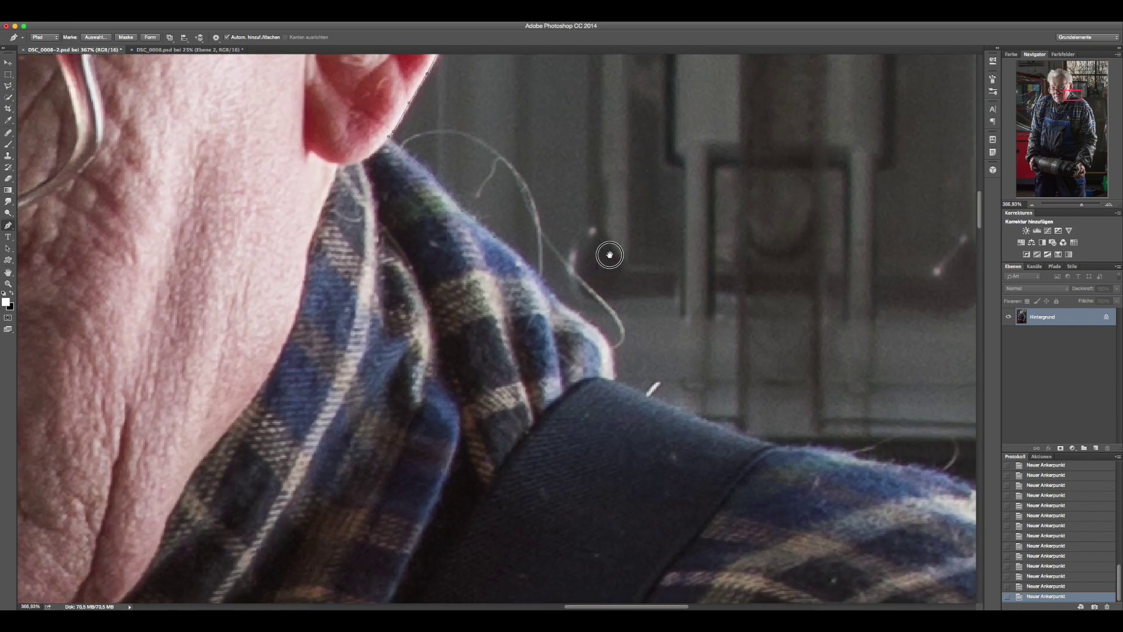
Add Pen anchors along the collar edge and down the far shoulder.
{"action": "left_click", "coordinate": [522, 260]}
{"action": "left_click", "coordinate": [546, 286]}
{"action": "left_click", "coordinate": [577, 315]}
{"action": "left_click", "coordinate": [601, 333]}
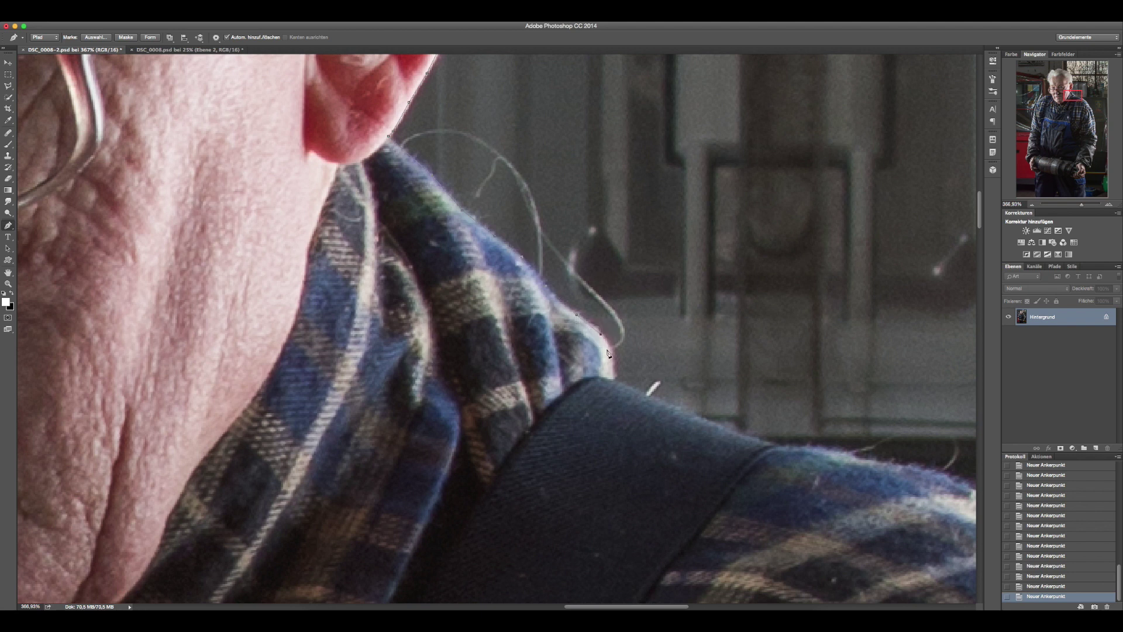
{"action": "left_click", "coordinate": [613, 379]}
{"action": "left_click_drag", "start_coordinate": [869, 465], "coordinate": [300, 196]}
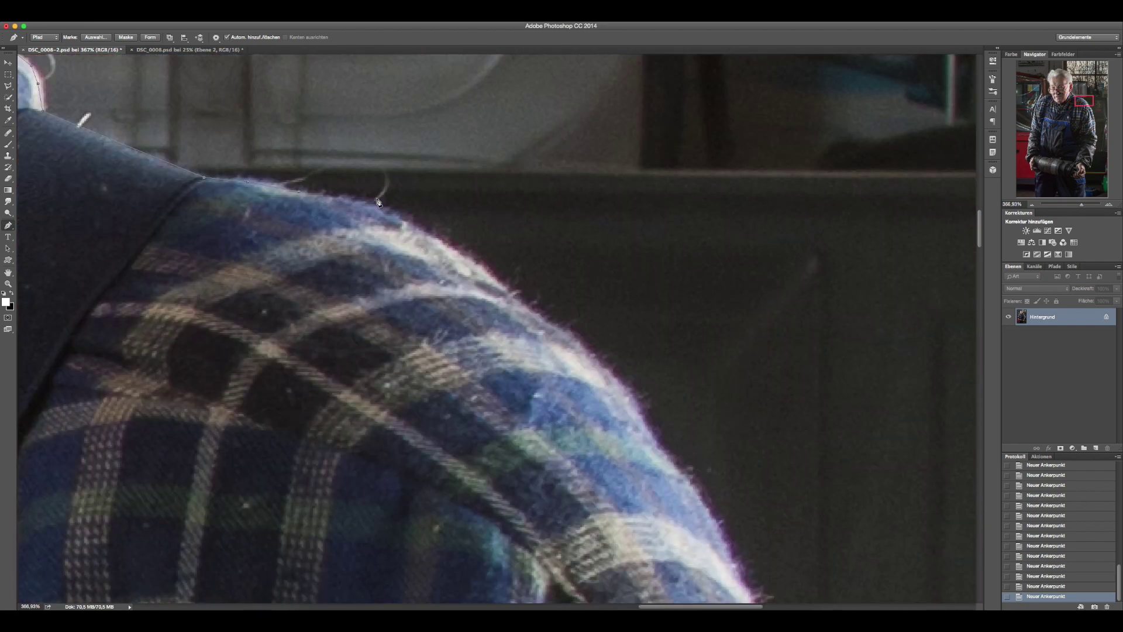
{"action": "left_click", "coordinate": [363, 204]}
{"action": "left_click", "coordinate": [479, 267]}
{"action": "left_click", "coordinate": [581, 346]}
Zoom out to the whole figure and close the path at its starting anchor.
{"action": "left_click_drag", "start_coordinate": [1082, 204], "coordinate": [1056, 205]}
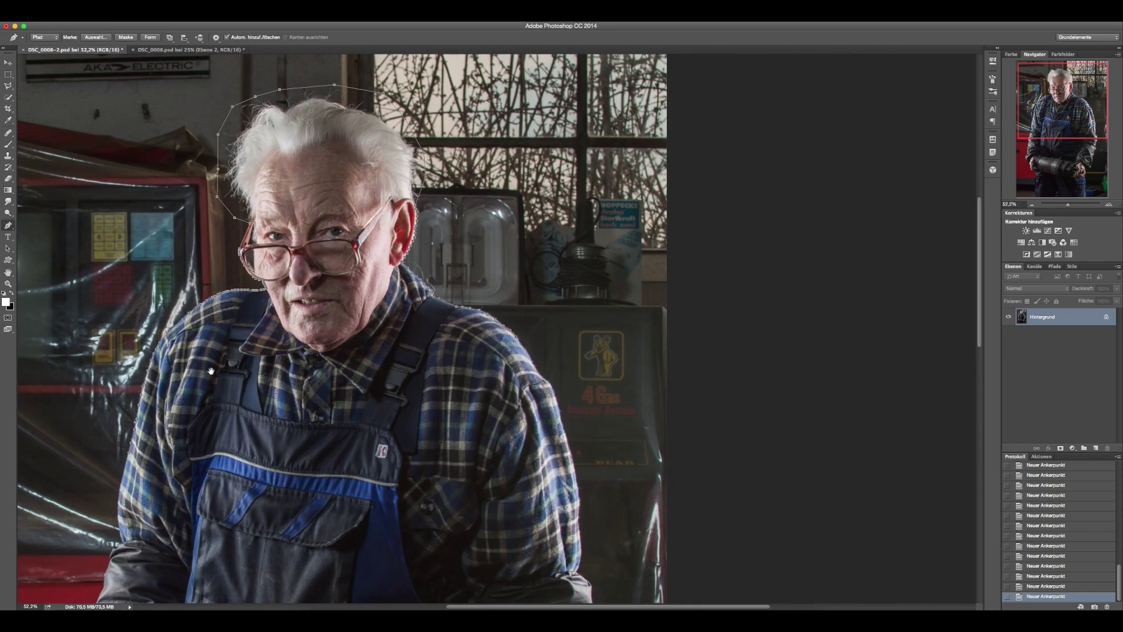
{"action": "left_click_drag", "start_coordinate": [403, 223], "coordinate": [628, 112]}
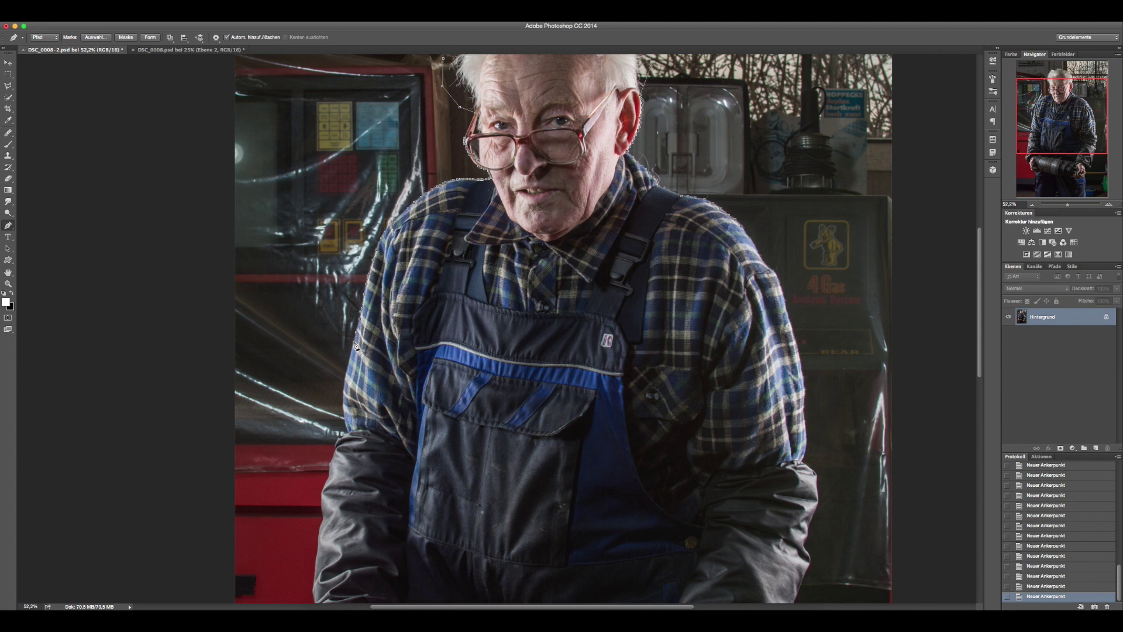
{"action": "left_click", "coordinate": [357, 343]}
{"action": "mouse_move", "coordinate": [751, 109]}
{"action": "left_mouse_down"}
{"action": "mouse_move", "coordinate": [737, 291]}
{"action": "mouse_move", "coordinate": [731, 213]}
{"action": "left_mouse_up"}
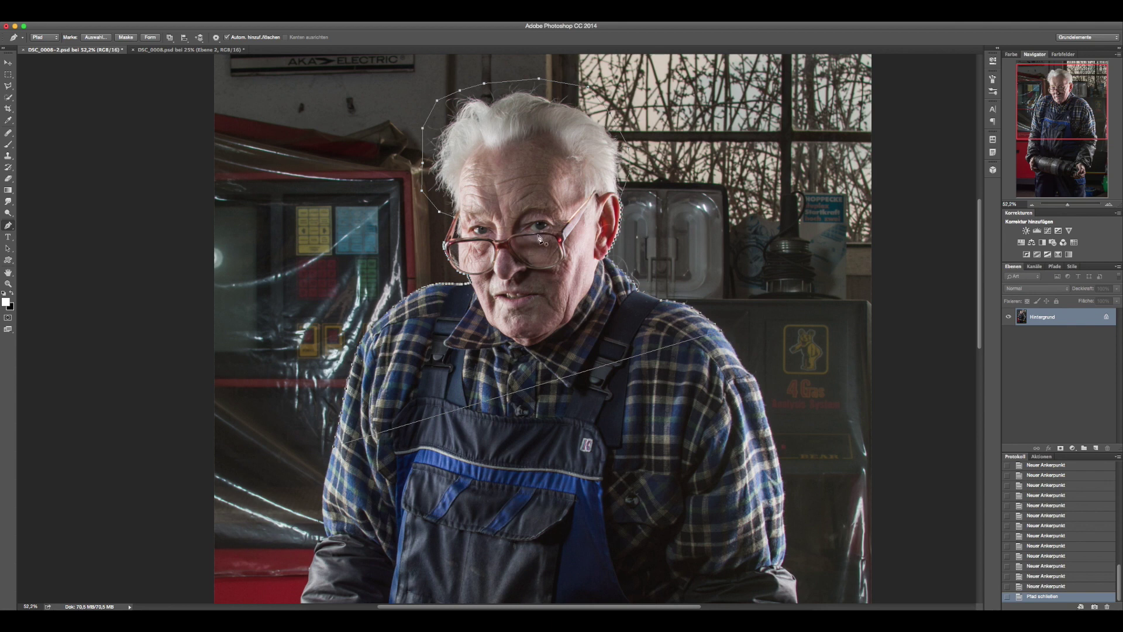
{"action": "scroll", "coordinate": [523, 242], "scroll_direction": "up", "scroll_amount": 1}
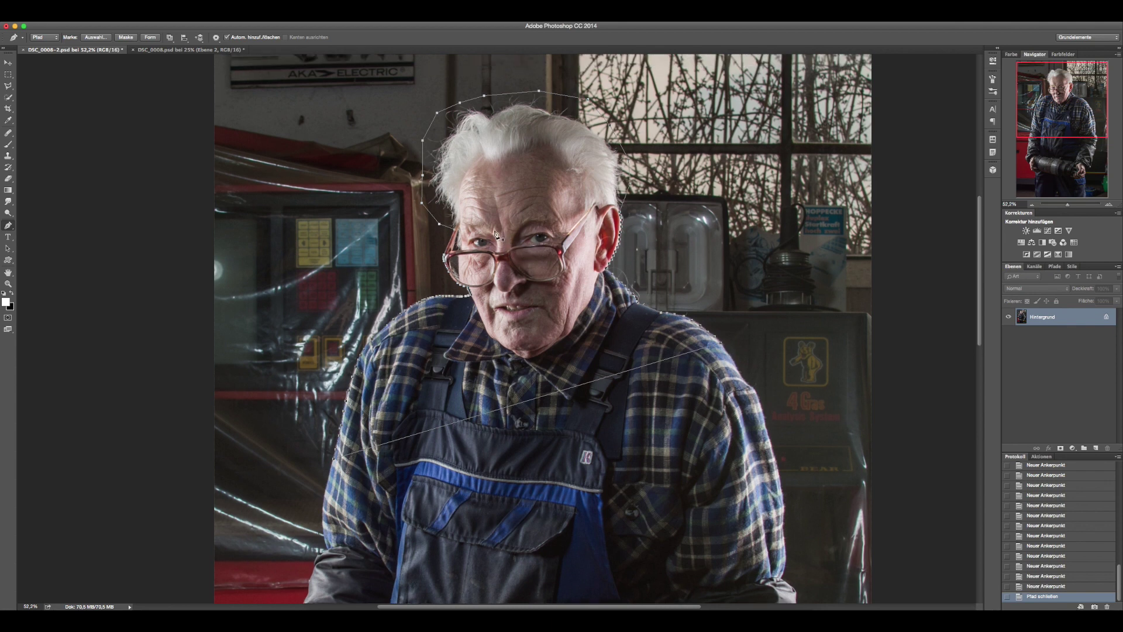
Make a new selection from the path with Auswahl erstellen, feather radius 0.
{"action": "right_click", "coordinate": [496, 234]}
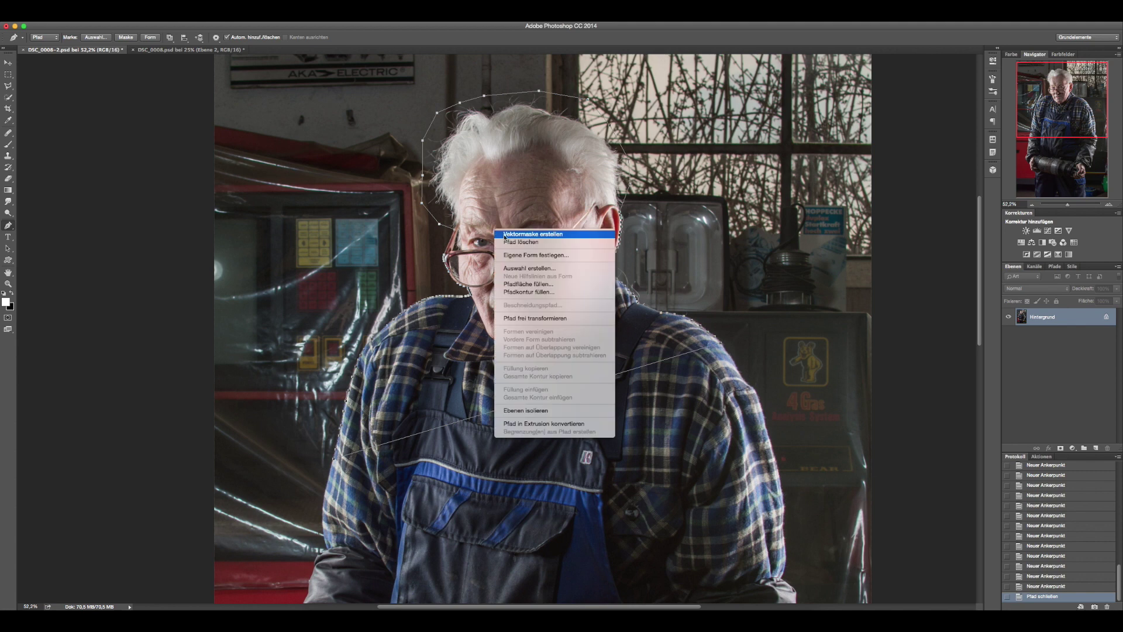
{"action": "left_click", "coordinate": [571, 271]}
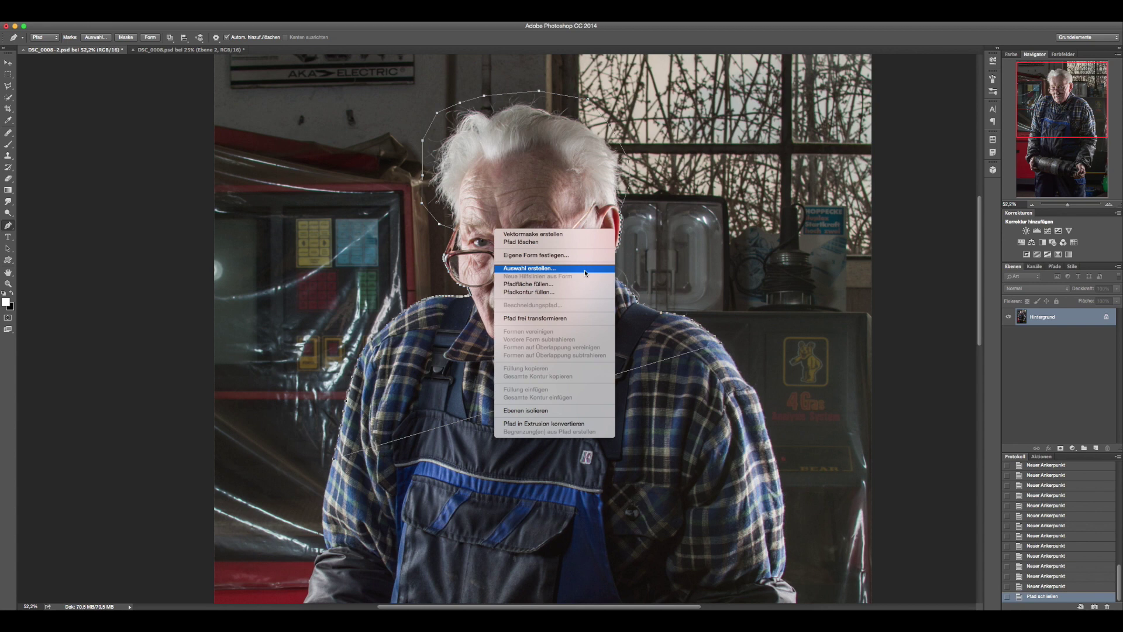
{"action": "left_click", "coordinate": [584, 269]}
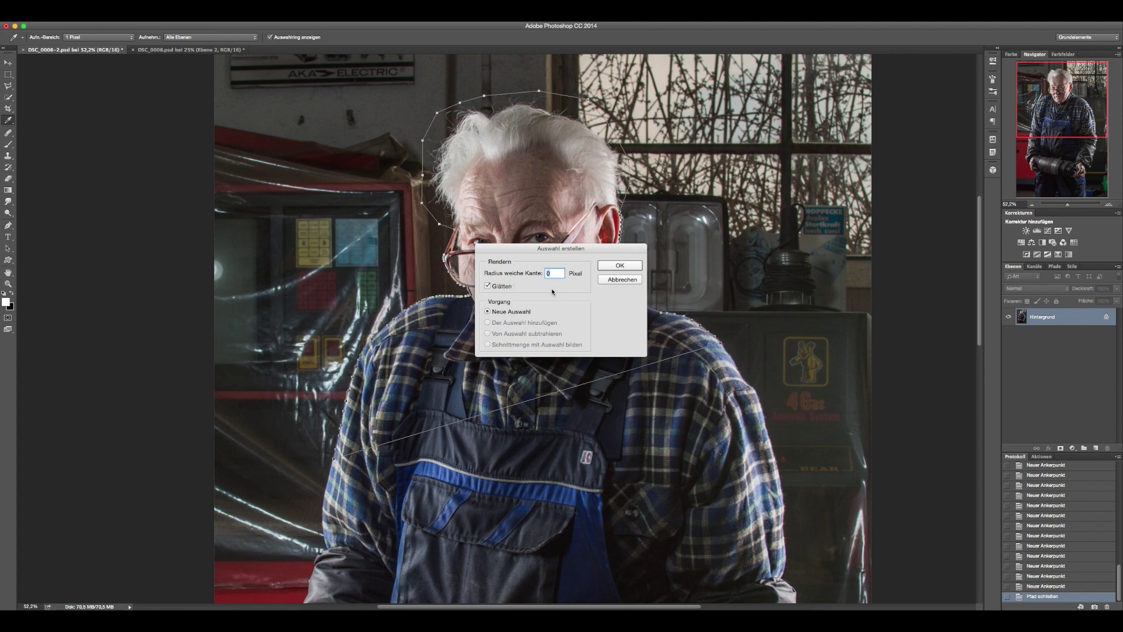
{"action": "left_click_drag", "start_coordinate": [586, 256], "coordinate": [570, 236]}
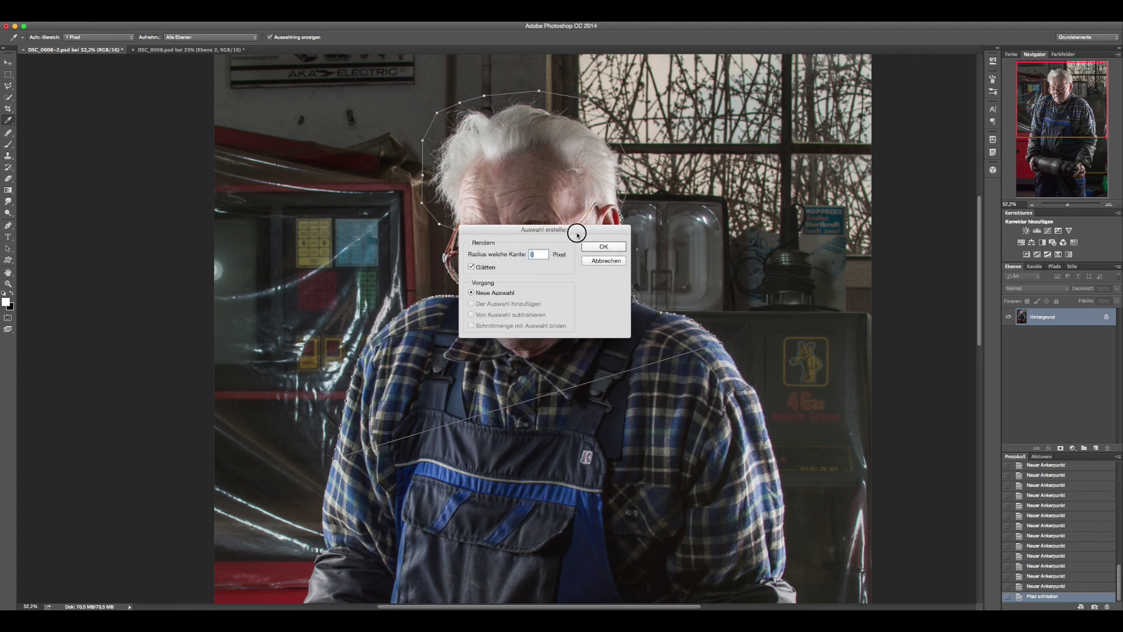
{"action": "left_click", "coordinate": [603, 245]}
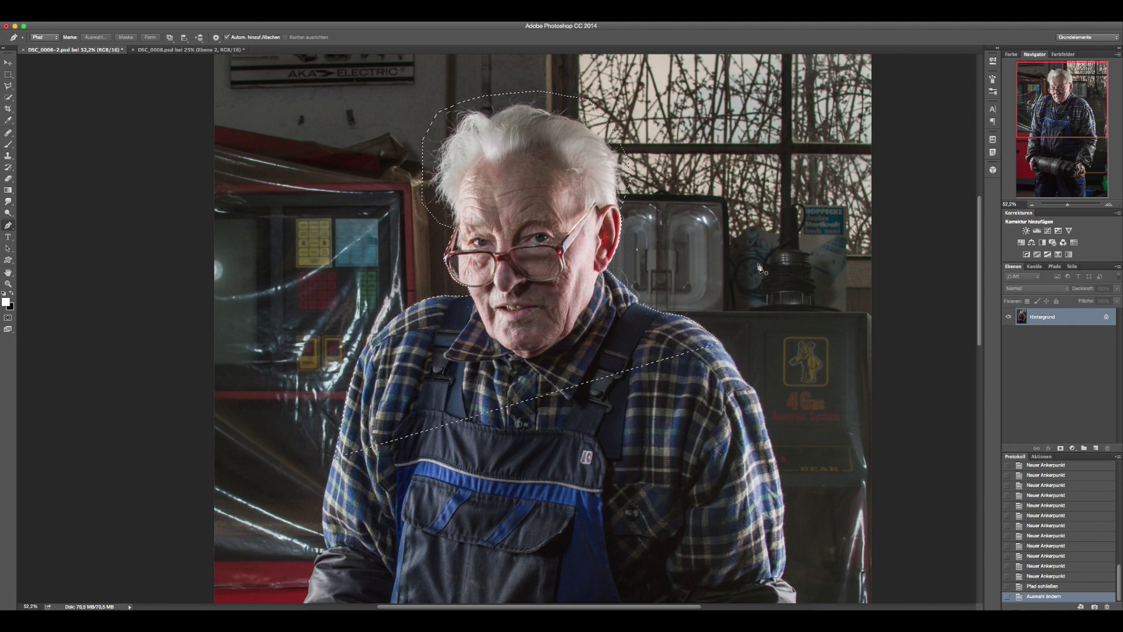
Open Kante verbessern (Refine Edge) on the head selection from the Rectangular Marquee context menu.
{"action": "left_click", "coordinate": [9, 75]}
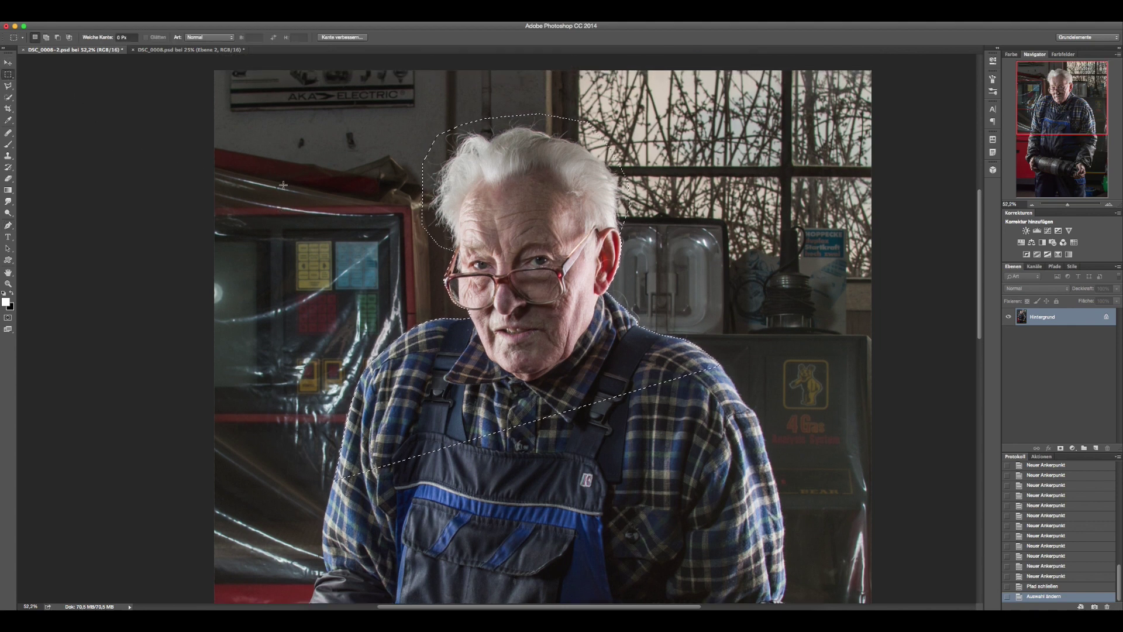
{"action": "scroll", "coordinate": [52, 71], "scroll_direction": "down", "scroll_amount": 5}
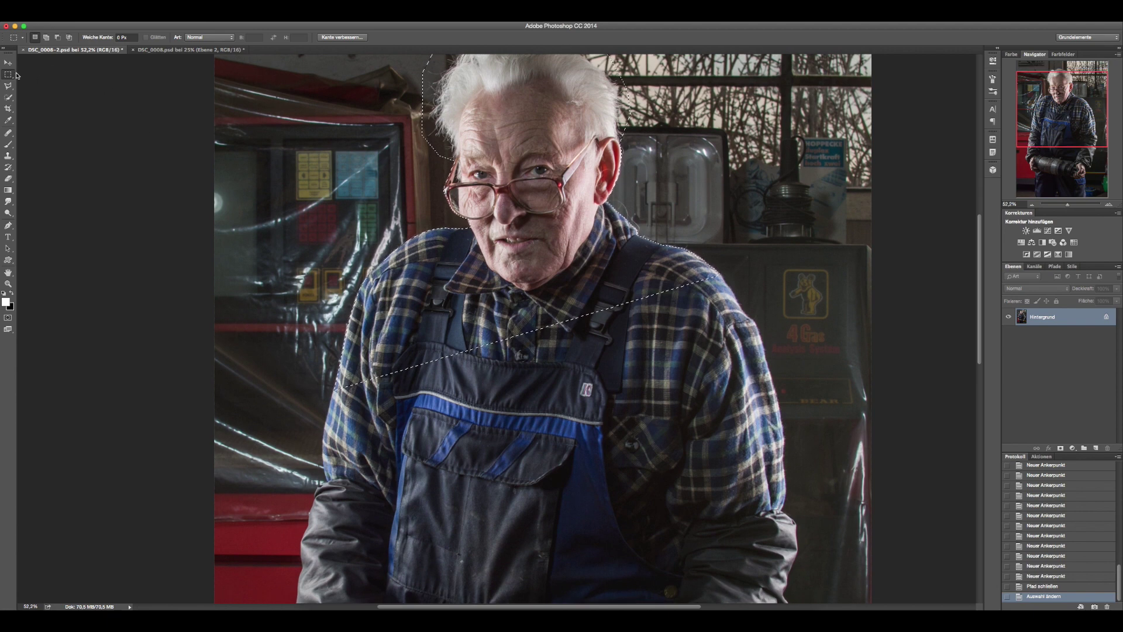
{"action": "right_click", "coordinate": [499, 168]}
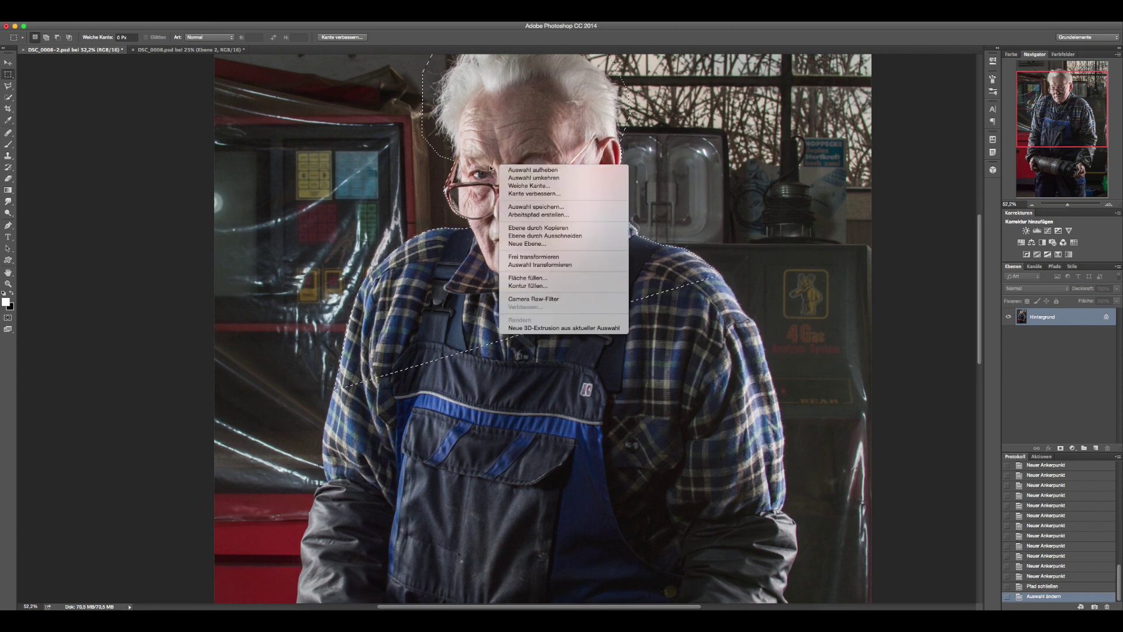
{"action": "left_click", "coordinate": [571, 199]}
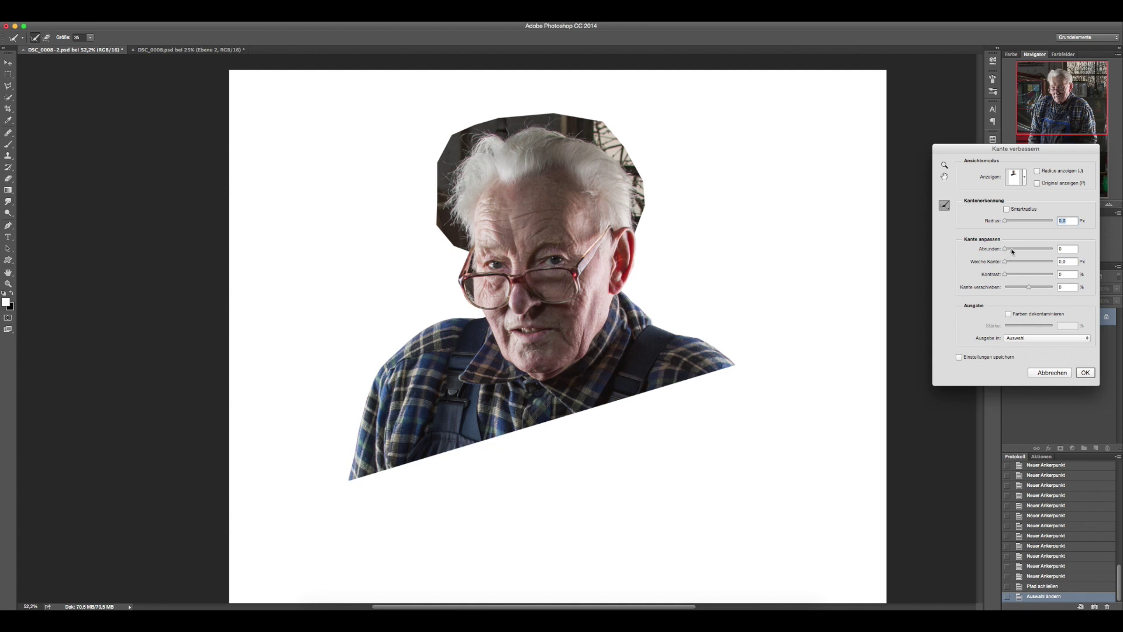
Set Abrunden (Smooth) to a low value in Refine Edge and confirm with OK.
{"action": "left_click", "coordinate": [1012, 248]}
{"action": "scroll", "coordinate": [546, 299], "scroll_direction": "right", "scroll_amount": 5}
{"action": "scroll", "coordinate": [508, 263], "scroll_direction": "right", "scroll_amount": 2}
{"action": "scroll", "coordinate": [509, 262], "scroll_direction": "left", "scroll_amount": 3}
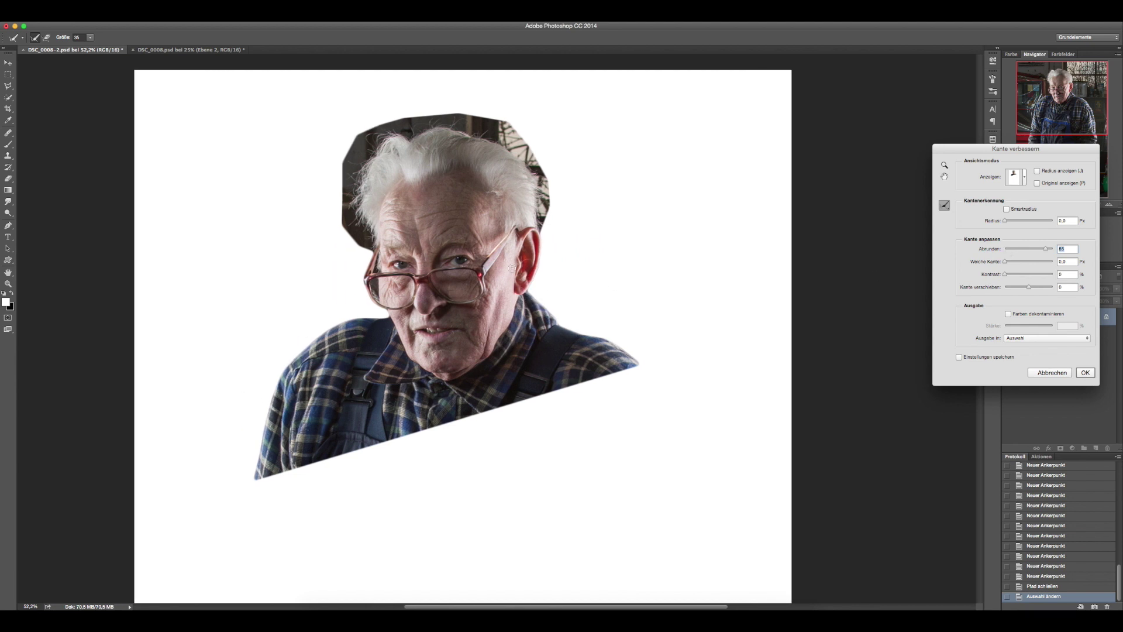
{"action": "left_click_drag", "start_coordinate": [508, 262], "coordinate": [591, 286]}
{"action": "left_click_drag", "start_coordinate": [1030, 253], "coordinate": [1008, 252]}
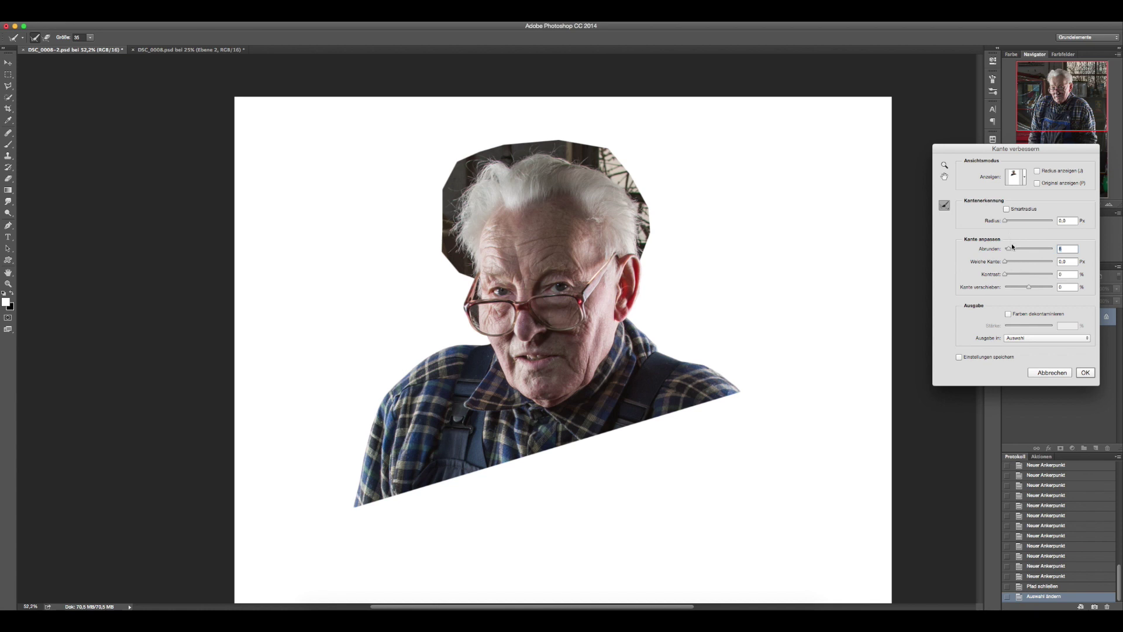
{"action": "scroll", "coordinate": [495, 328], "scroll_direction": "down", "scroll_amount": 3}
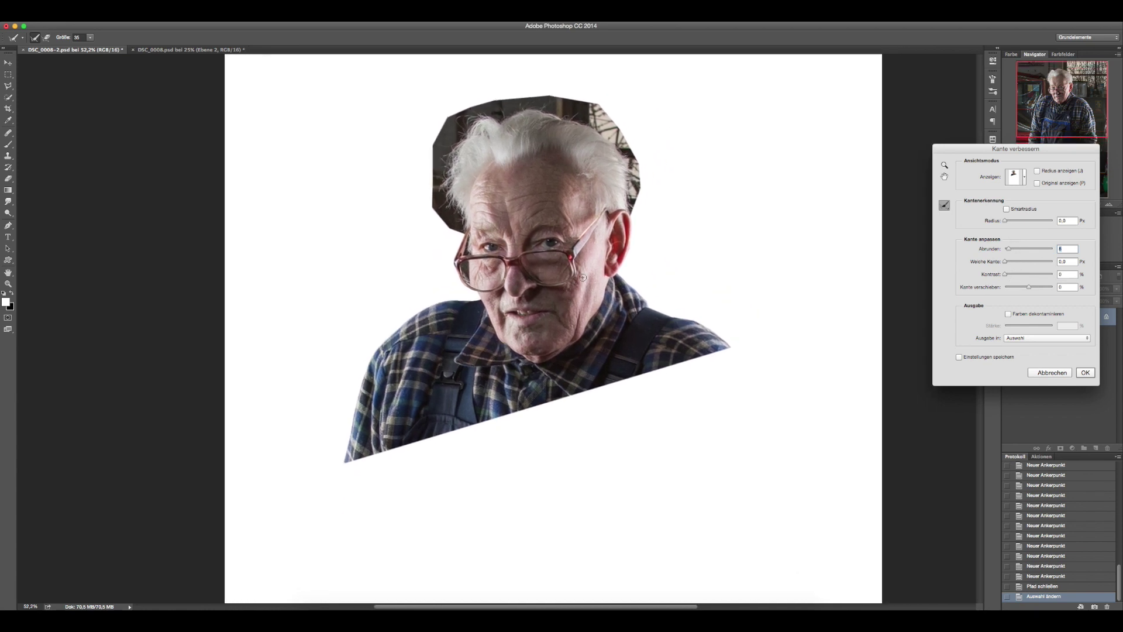
{"action": "scroll", "coordinate": [639, 271], "scroll_direction": "up", "scroll_amount": 3}
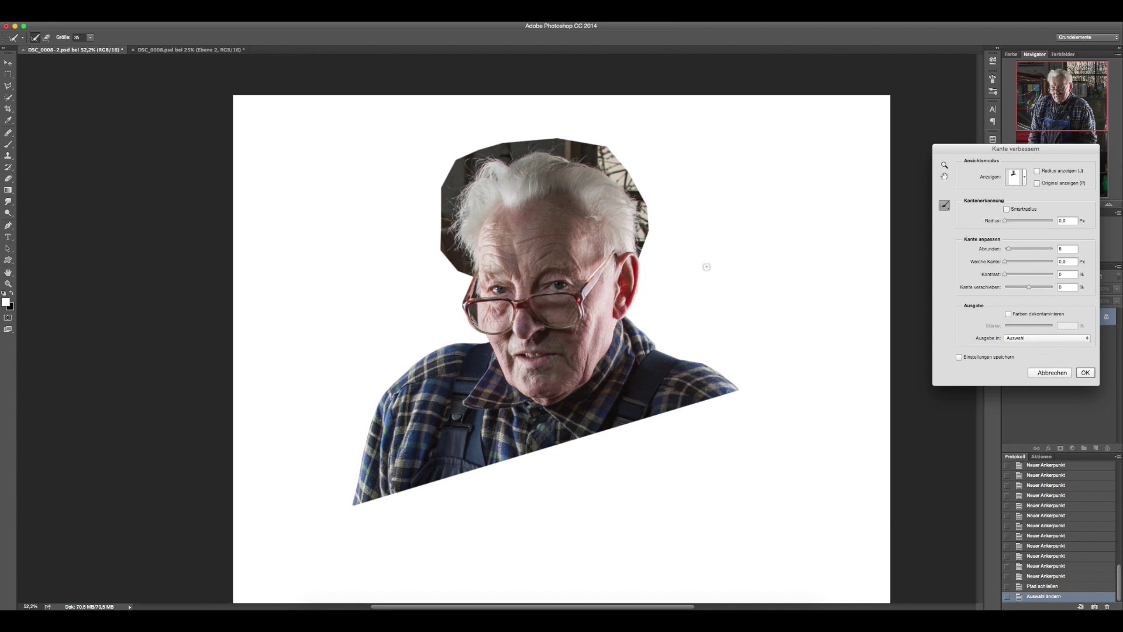
{"action": "left_click_drag", "start_coordinate": [722, 283], "coordinate": [744, 232]}
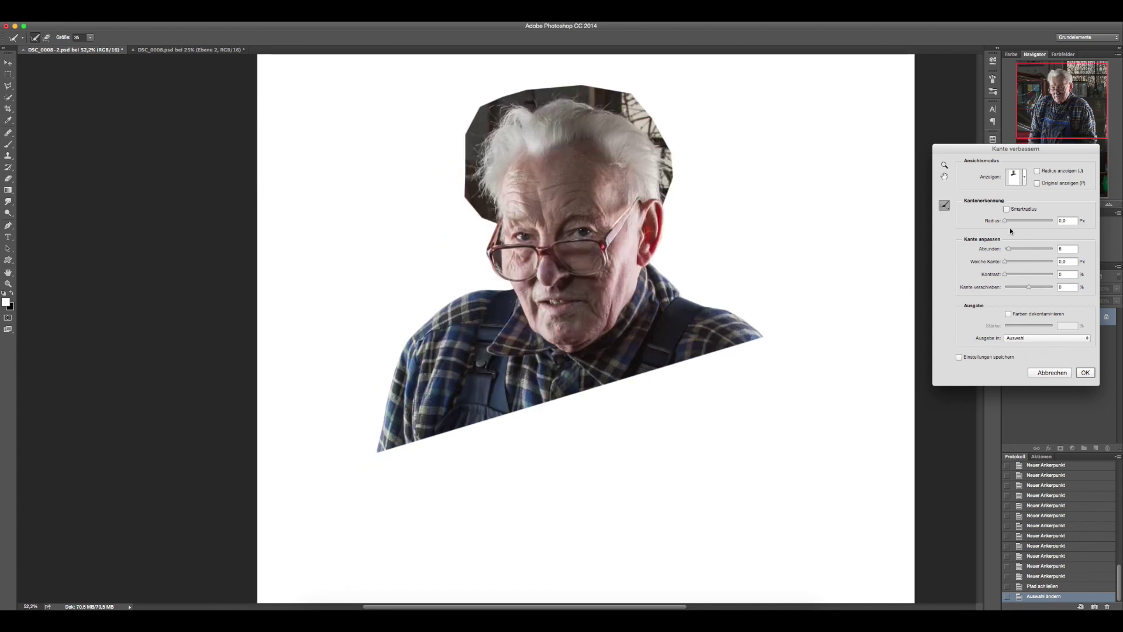
{"action": "left_click", "coordinate": [1082, 373]}
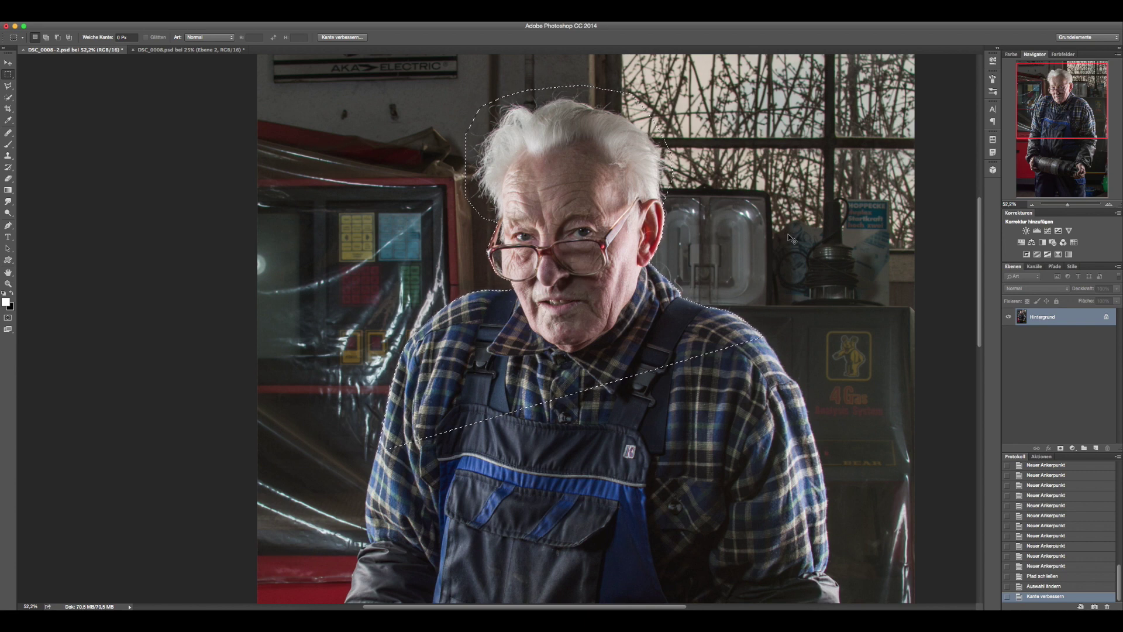
Copy the selected head to a new layer, unlock the background, and hide it.
{"action": "key", "text": "ctrl+j"}
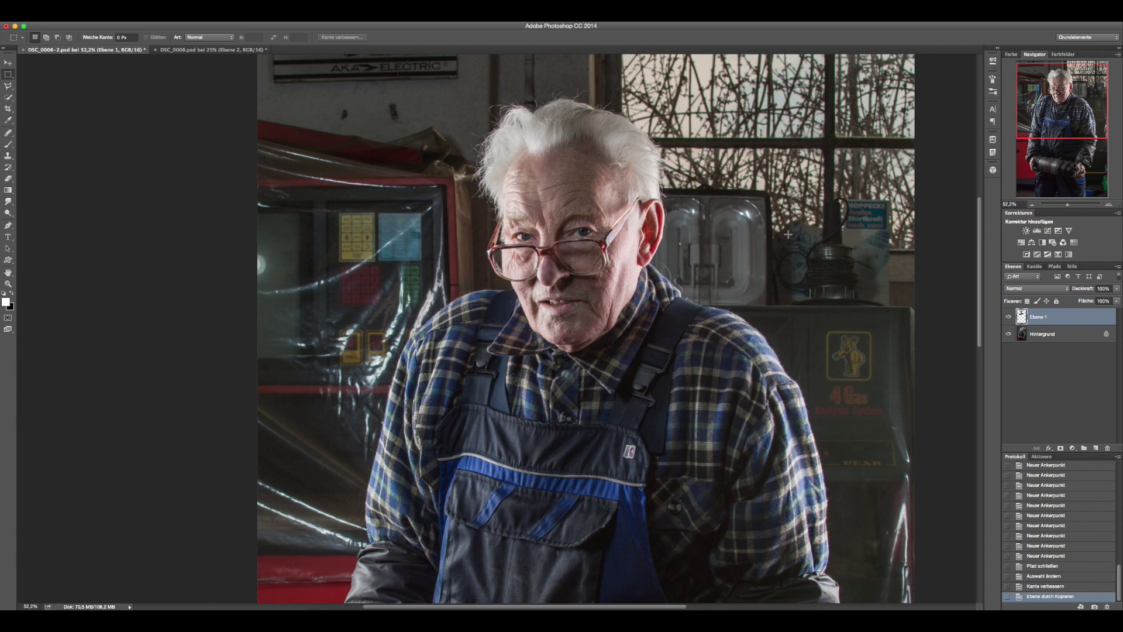
{"action": "left_click", "coordinate": [1105, 333]}
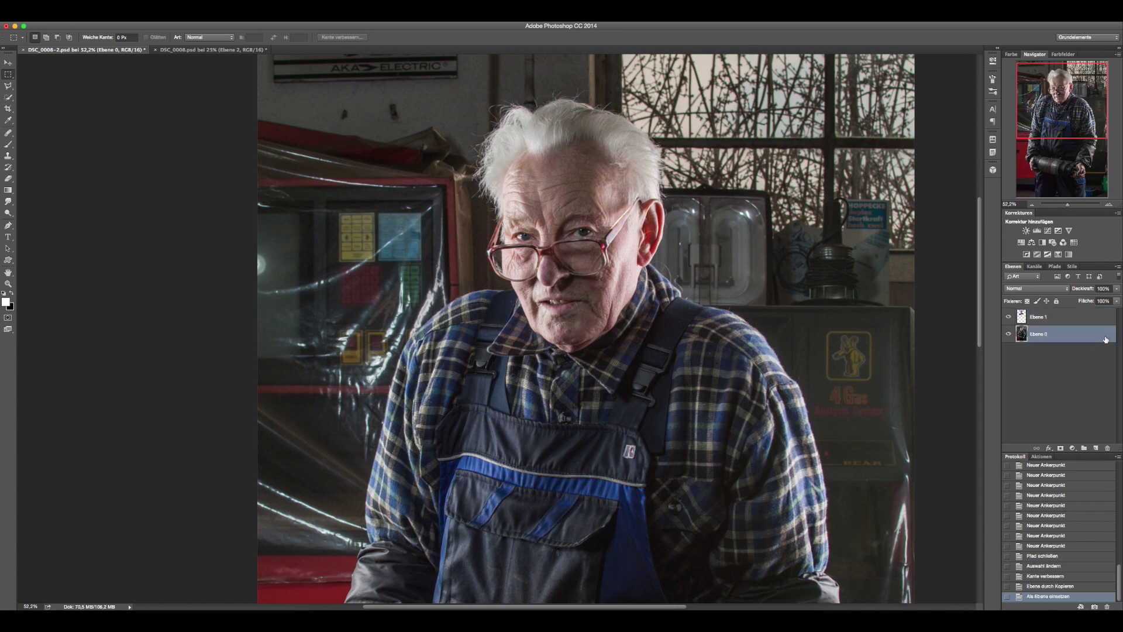
{"action": "left_click", "coordinate": [1008, 334]}
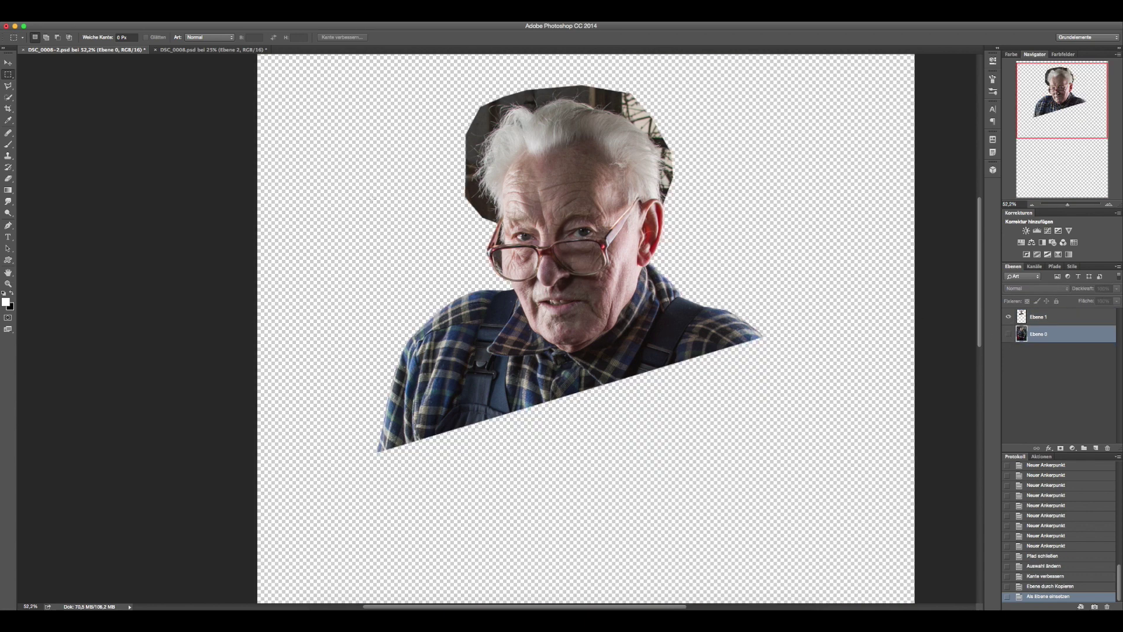
Drag the cut-out layer Ebene 1 into the DSC_0008.psd document with the Move tool.
{"action": "left_click", "coordinate": [8, 62]}
{"action": "left_click_drag", "start_coordinate": [591, 208], "coordinate": [575, 228]}
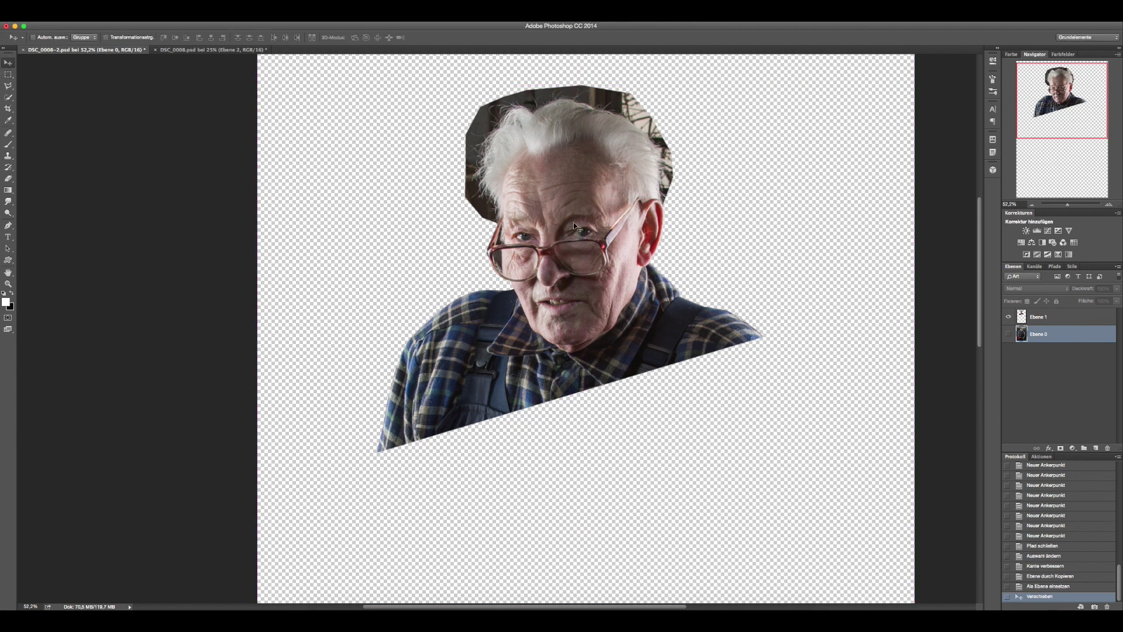
{"action": "left_click", "coordinate": [1047, 316]}
{"action": "mouse_move", "coordinate": [586, 194]}
{"action": "left_mouse_down"}
{"action": "mouse_move", "coordinate": [575, 212]}
{"action": "mouse_move", "coordinate": [584, 218]}
{"action": "left_mouse_up"}
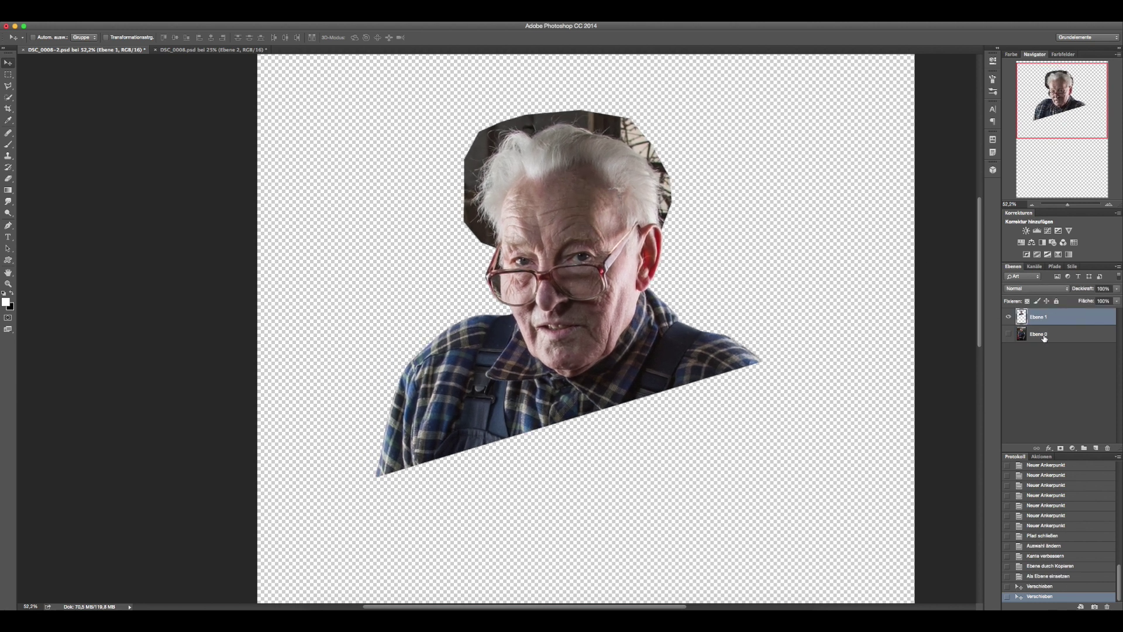
{"action": "scroll", "coordinate": [729, 232], "scroll_direction": "up", "scroll_amount": 2}
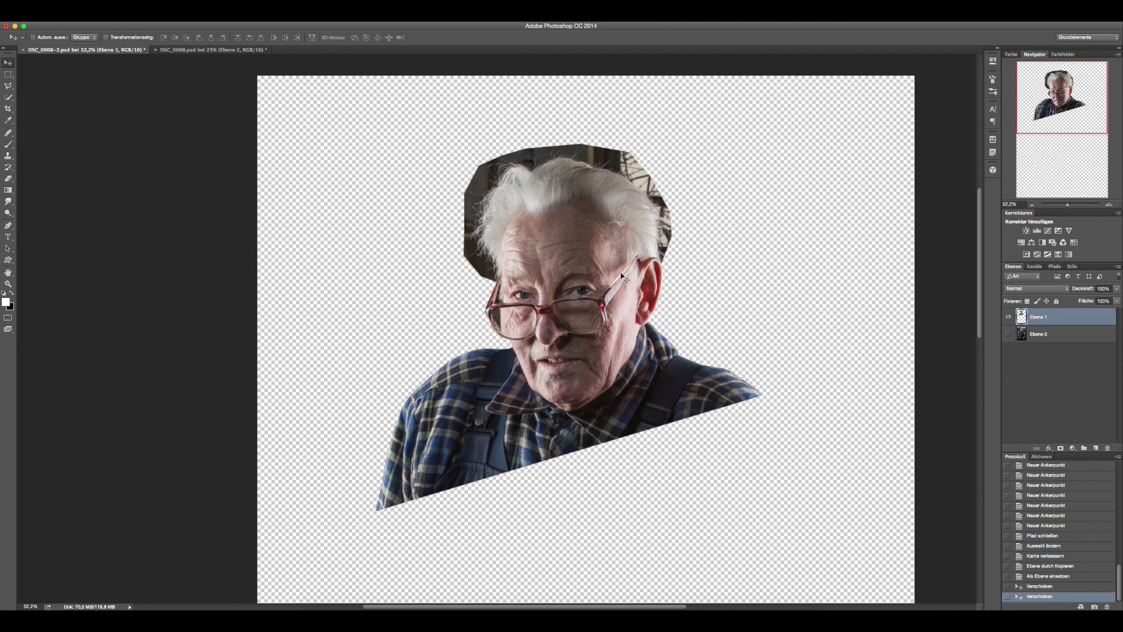
{"action": "left_click", "coordinate": [193, 50]}
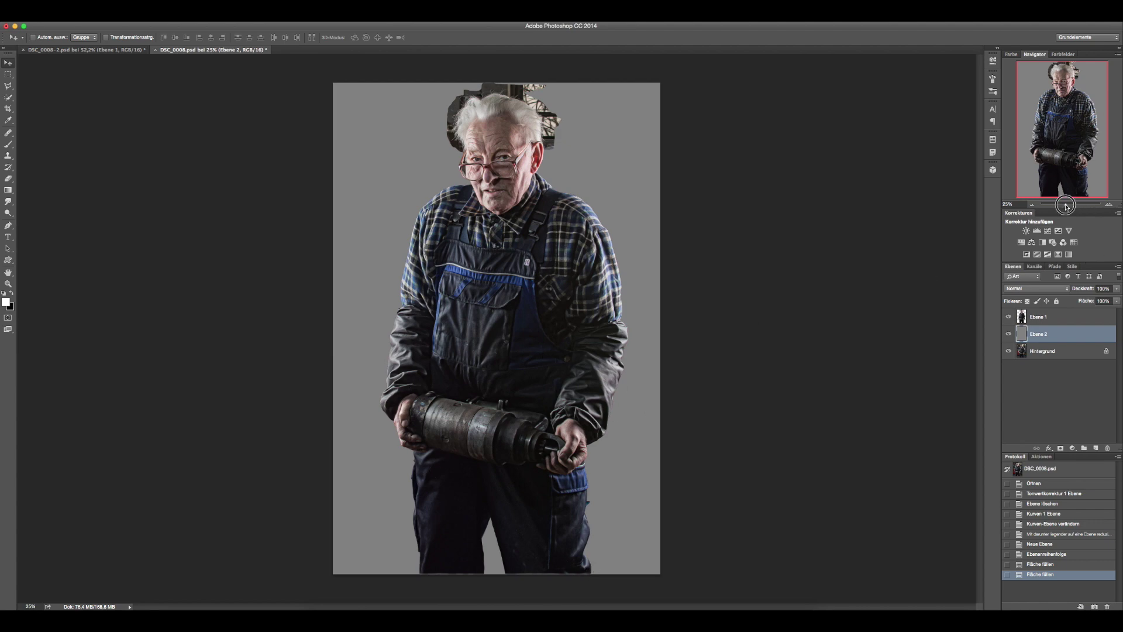
Zoom in on the face in DSC_0008.psd and add a layer mask to Ebene 1.
{"action": "left_click_drag", "start_coordinate": [1067, 206], "coordinate": [1072, 205]}
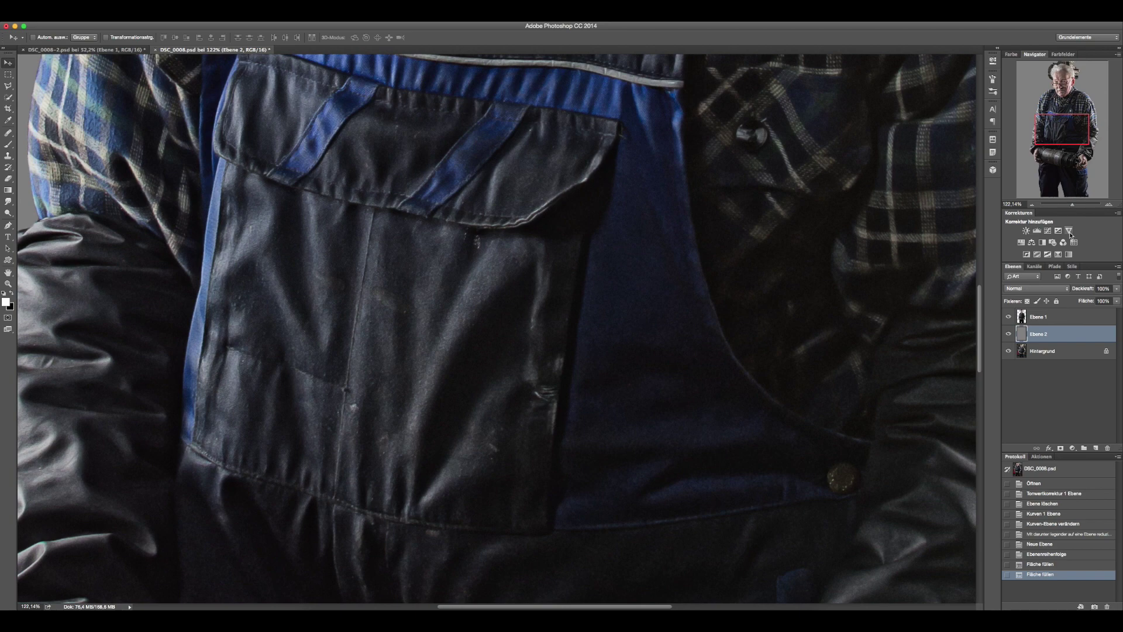
{"action": "left_click_drag", "start_coordinate": [1062, 133], "coordinate": [1061, 82]}
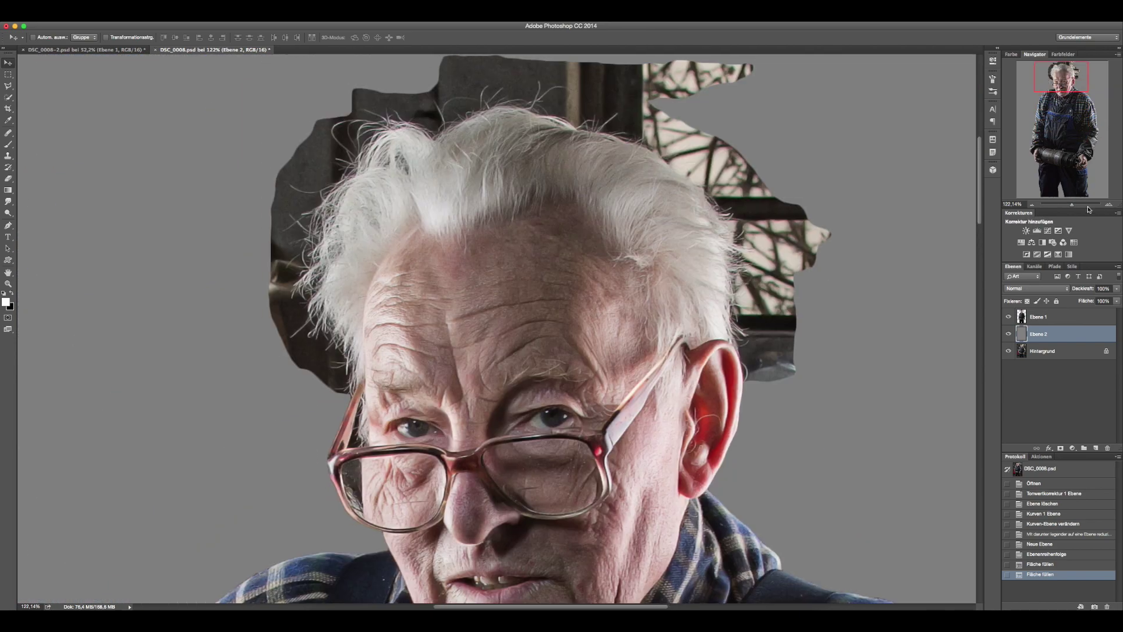
{"action": "left_click_drag", "start_coordinate": [1078, 206], "coordinate": [1072, 206]}
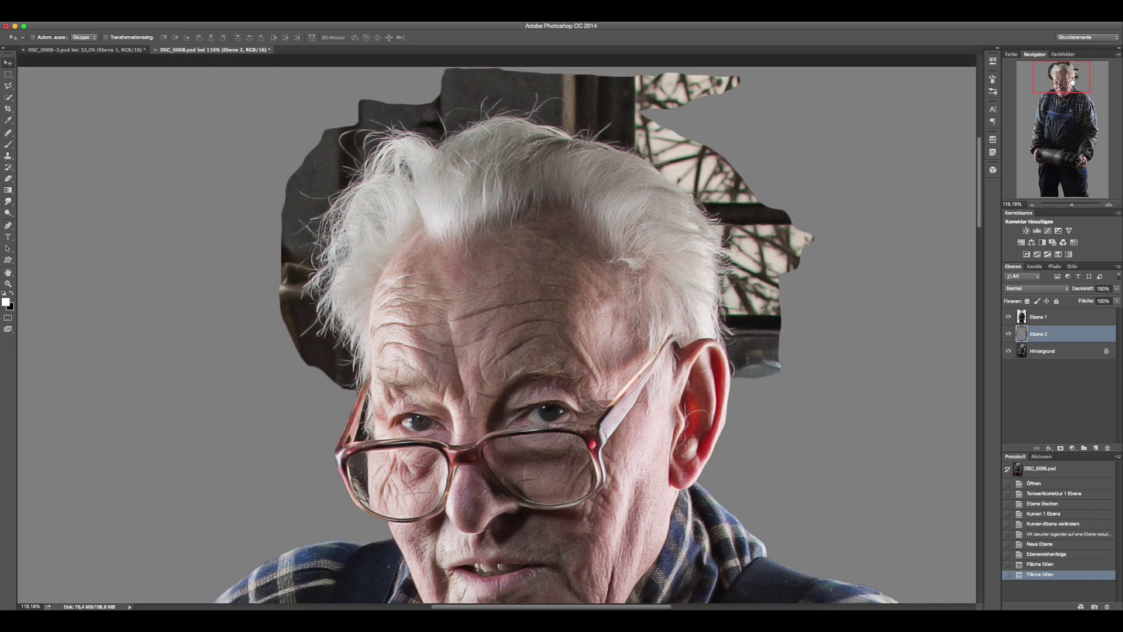
{"action": "left_click_drag", "start_coordinate": [1071, 80], "coordinate": [1072, 81]}
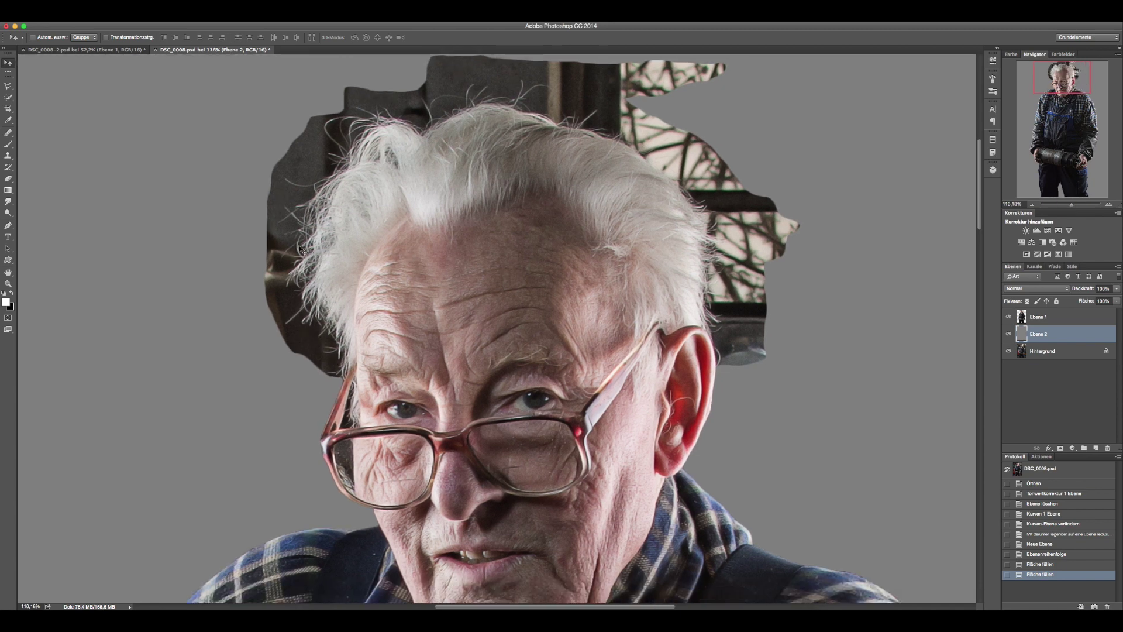
{"action": "scroll", "coordinate": [485, 106], "scroll_direction": "right", "scroll_amount": 3}
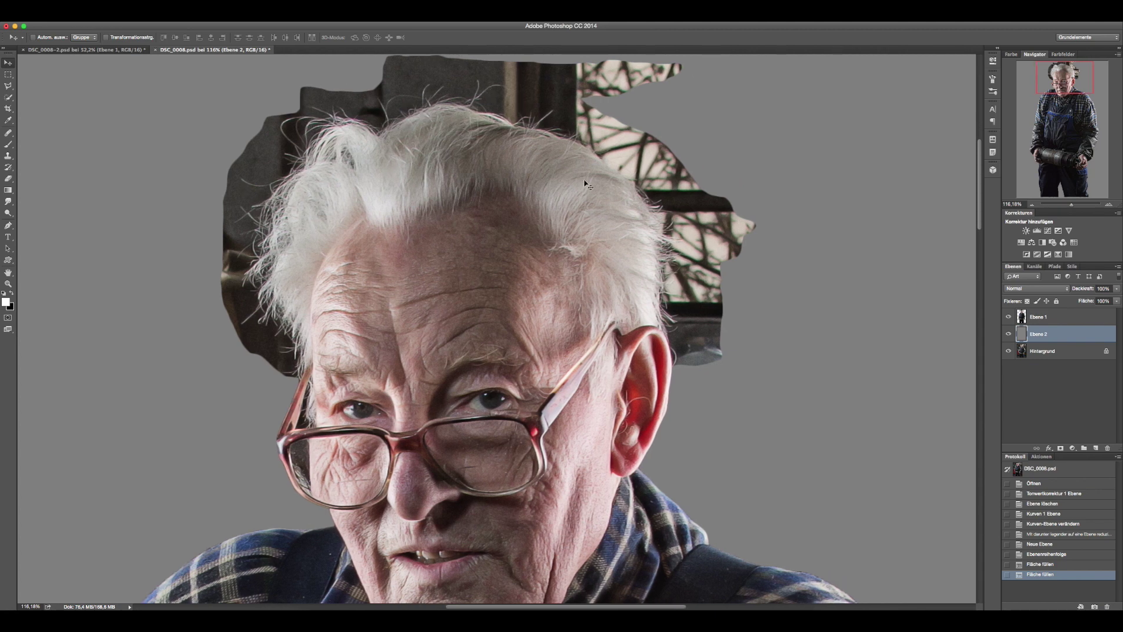
{"action": "left_click", "coordinate": [1027, 319]}
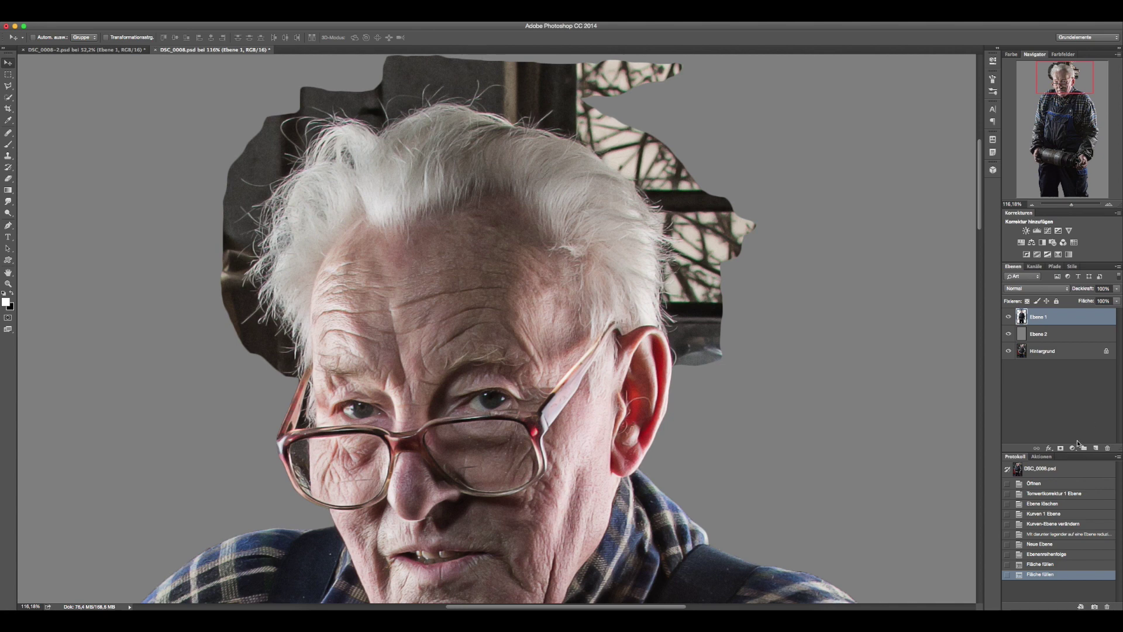
{"action": "left_click", "coordinate": [1061, 448]}
Pick the Brush tool and set it to about 100 pixels, slightly smaller.
{"action": "left_click", "coordinate": [7, 146]}
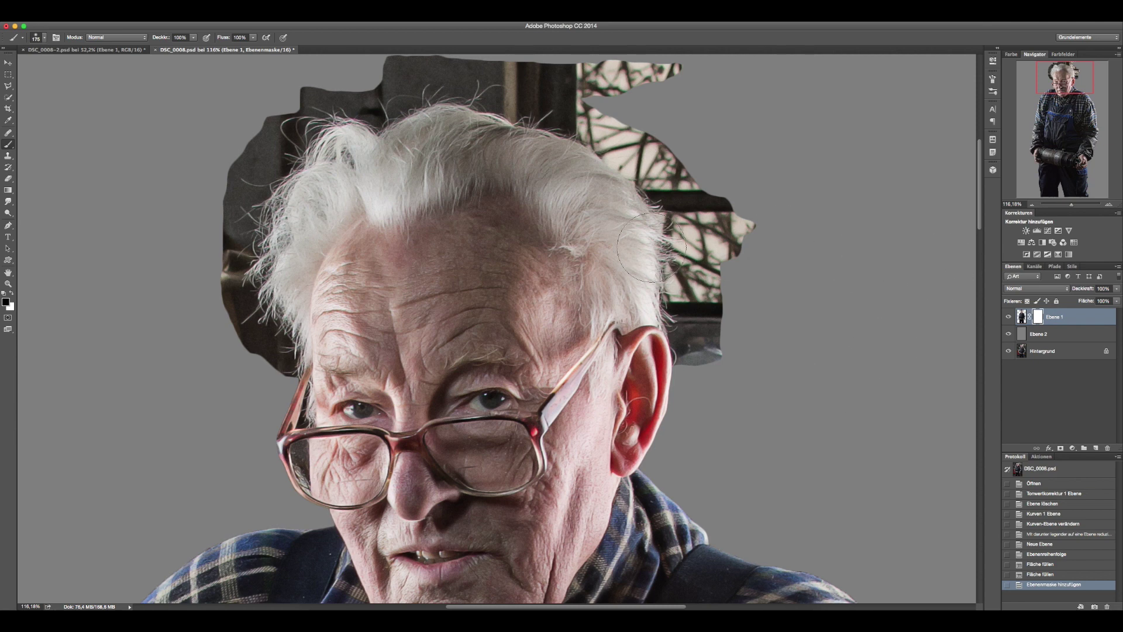
{"action": "mouse_move", "coordinate": [240, 162]}
{"action": "left_mouse_down"}
{"action": "mouse_move", "coordinate": [219, 161]}
{"action": "mouse_move", "coordinate": [251, 138]}
{"action": "mouse_move", "coordinate": [231, 196]}
{"action": "left_mouse_up"}
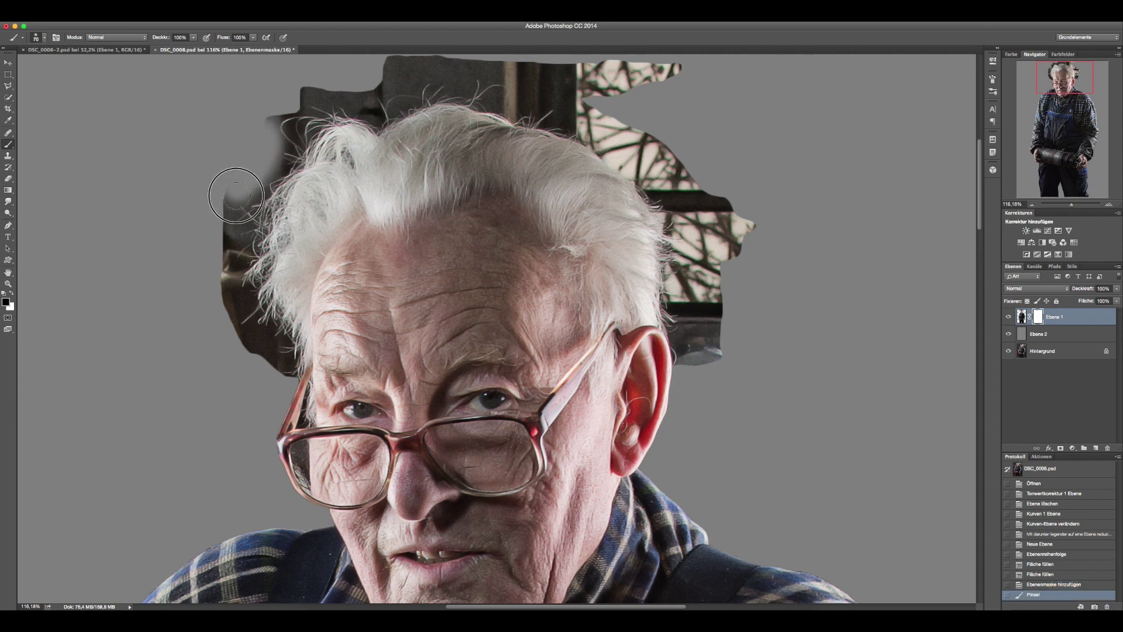
{"action": "right_click", "coordinate": [251, 158]}
{"action": "key", "text": "Return"}
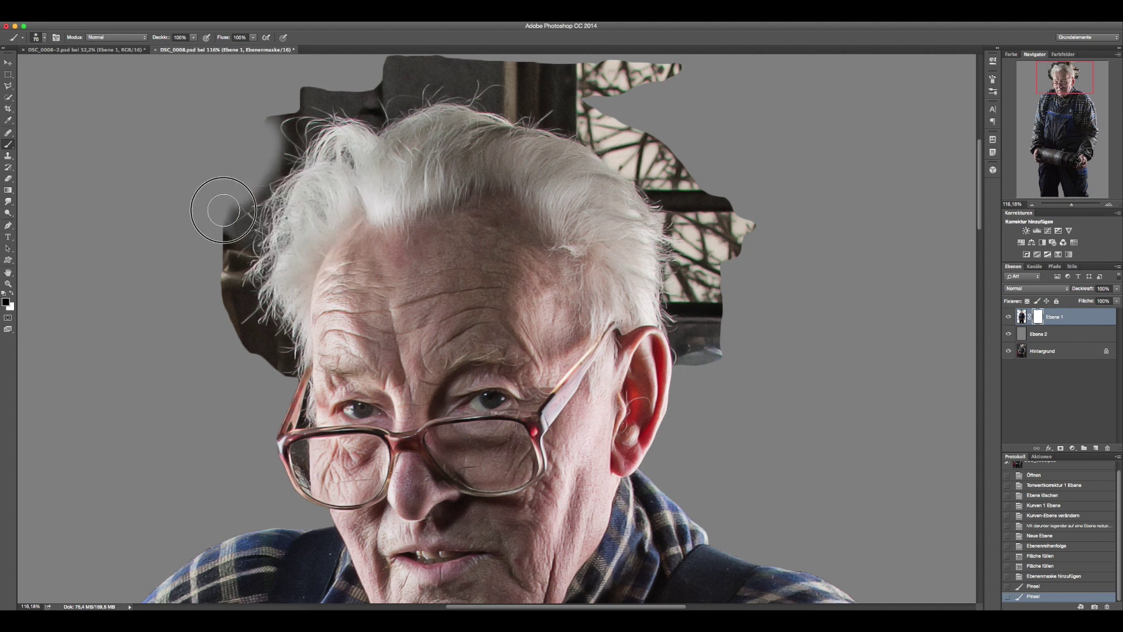
{"action": "key", "text": "bracketleft"}
Paint black on the mask over the dark patches and speck above and left of the hair.
{"action": "left_click_drag", "start_coordinate": [275, 158], "coordinate": [336, 82]}
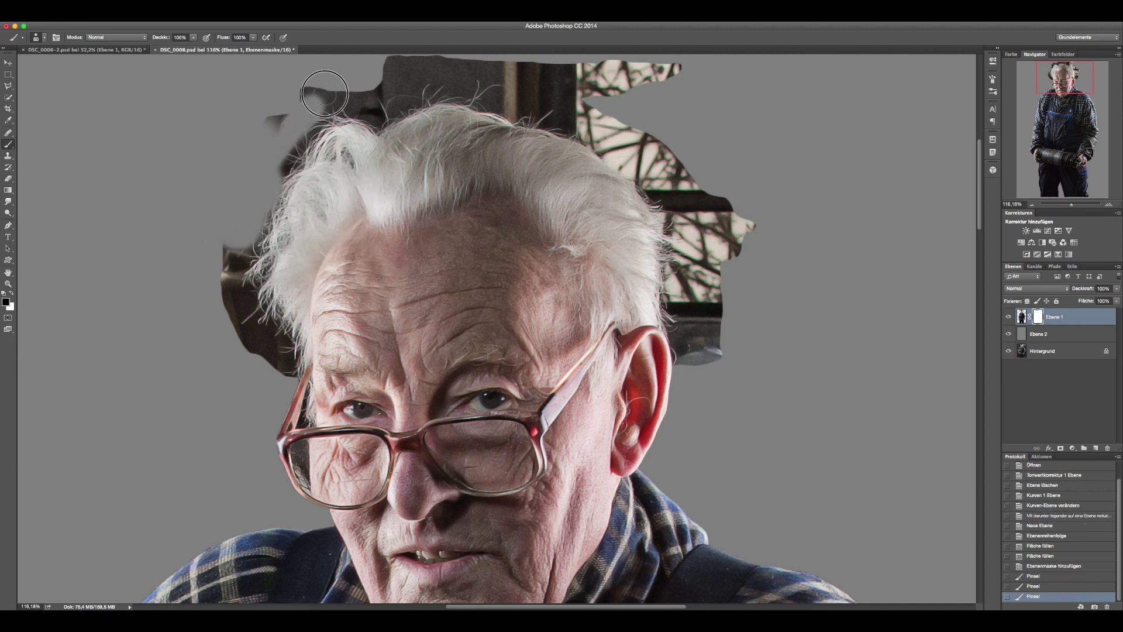
{"action": "left_click_drag", "start_coordinate": [263, 120], "coordinate": [291, 160]}
{"action": "left_click_drag", "start_coordinate": [234, 246], "coordinate": [275, 357]}
{"action": "mouse_move", "coordinate": [231, 263]}
{"action": "left_mouse_down"}
{"action": "mouse_move", "coordinate": [277, 321]}
{"action": "mouse_move", "coordinate": [238, 250]}
{"action": "left_mouse_up"}
{"action": "left_click_drag", "start_coordinate": [250, 313], "coordinate": [260, 384]}
{"action": "left_click_drag", "start_coordinate": [357, 100], "coordinate": [397, 88]}
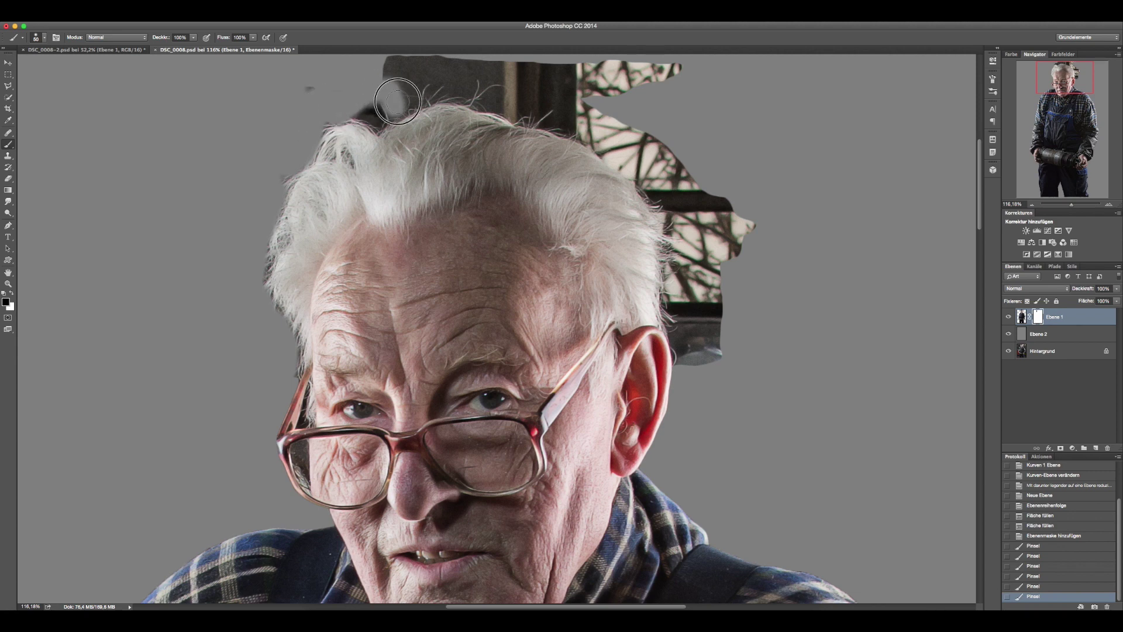
{"action": "mouse_move", "coordinate": [300, 92]}
{"action": "left_mouse_down"}
{"action": "mouse_move", "coordinate": [380, 106]}
{"action": "mouse_move", "coordinate": [439, 85]}
{"action": "mouse_move", "coordinate": [261, 290]}
{"action": "mouse_move", "coordinate": [268, 350]}
{"action": "left_mouse_up"}
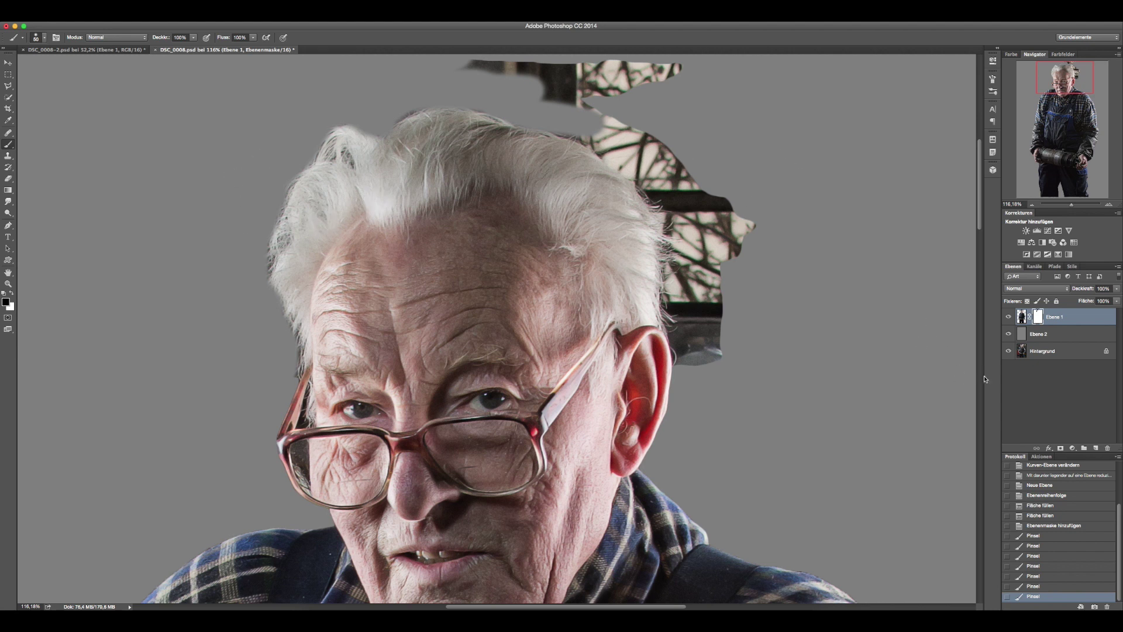
Delete Ebene 1's layer mask with Ebenenmaske löschen and add a new one.
{"action": "right_click", "coordinate": [1037, 316]}
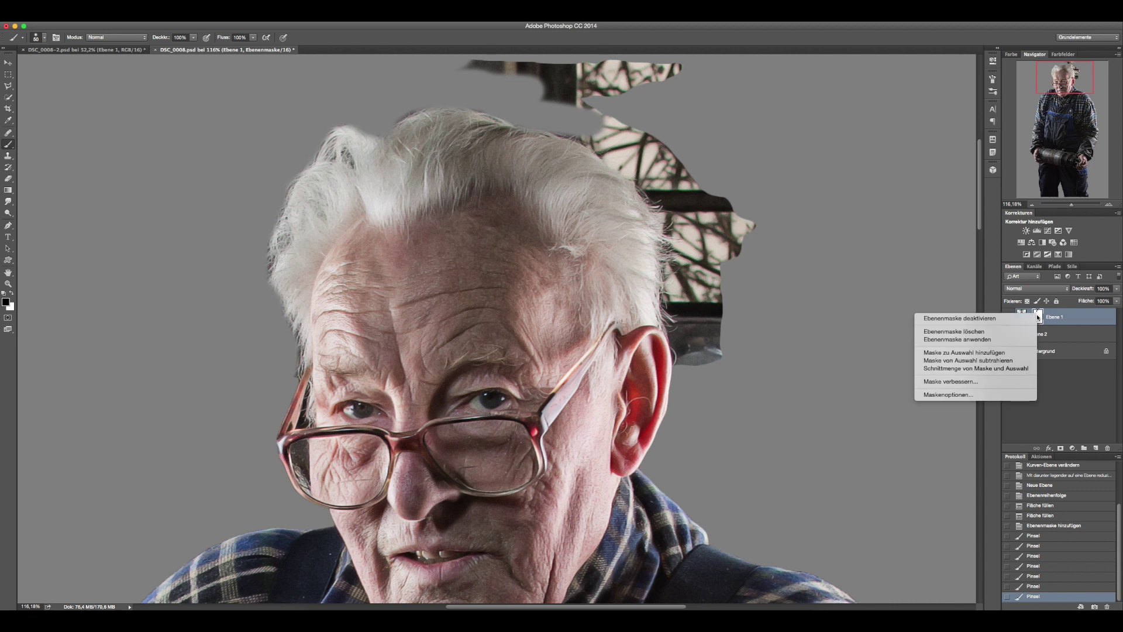
{"action": "left_click", "coordinate": [1008, 332]}
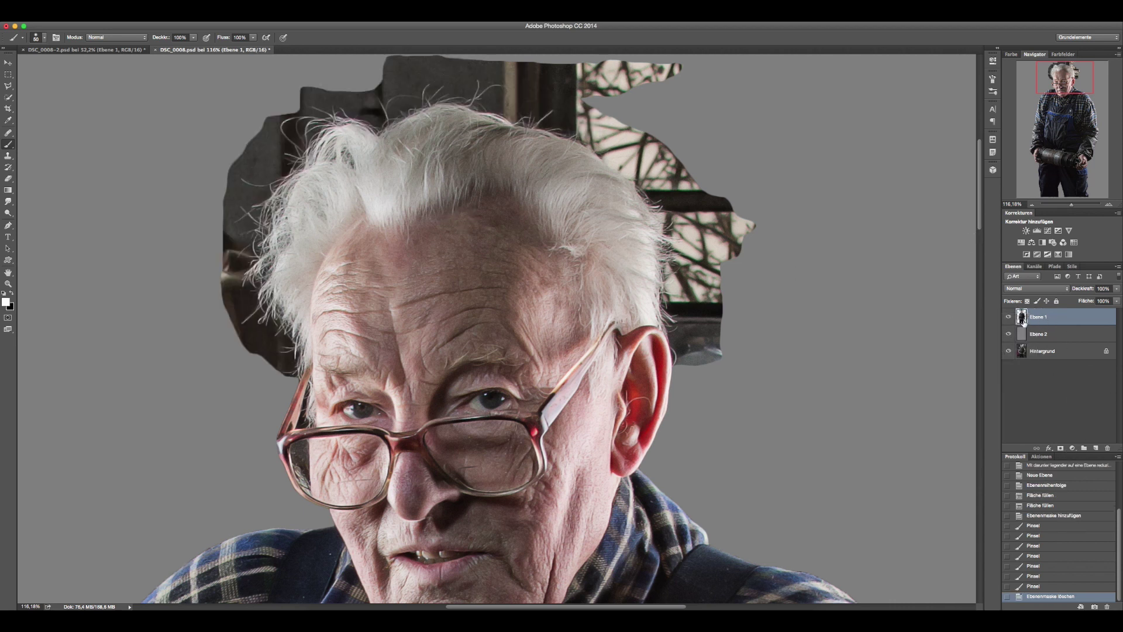
{"action": "left_click", "coordinate": [1060, 449]}
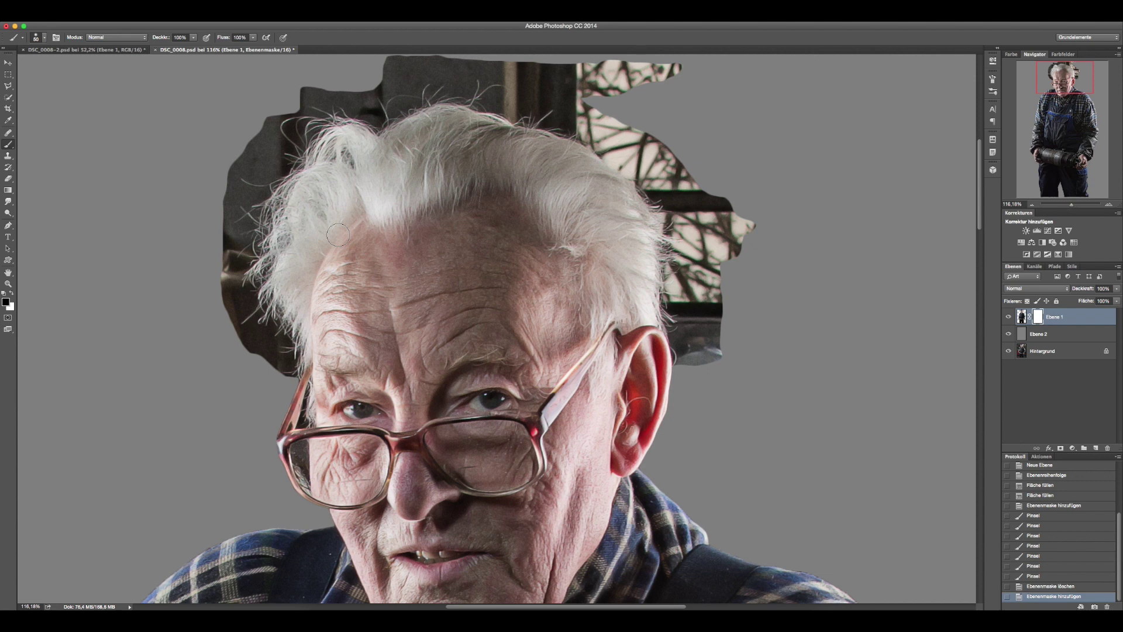
Paint black around the hair and ear at brush sizes 70 and 60 to hide the dark background.
{"action": "mouse_move", "coordinate": [213, 189]}
{"action": "left_mouse_down"}
{"action": "mouse_move", "coordinate": [249, 228]}
{"action": "mouse_move", "coordinate": [196, 198]}
{"action": "mouse_move", "coordinate": [193, 221]}
{"action": "left_mouse_up"}
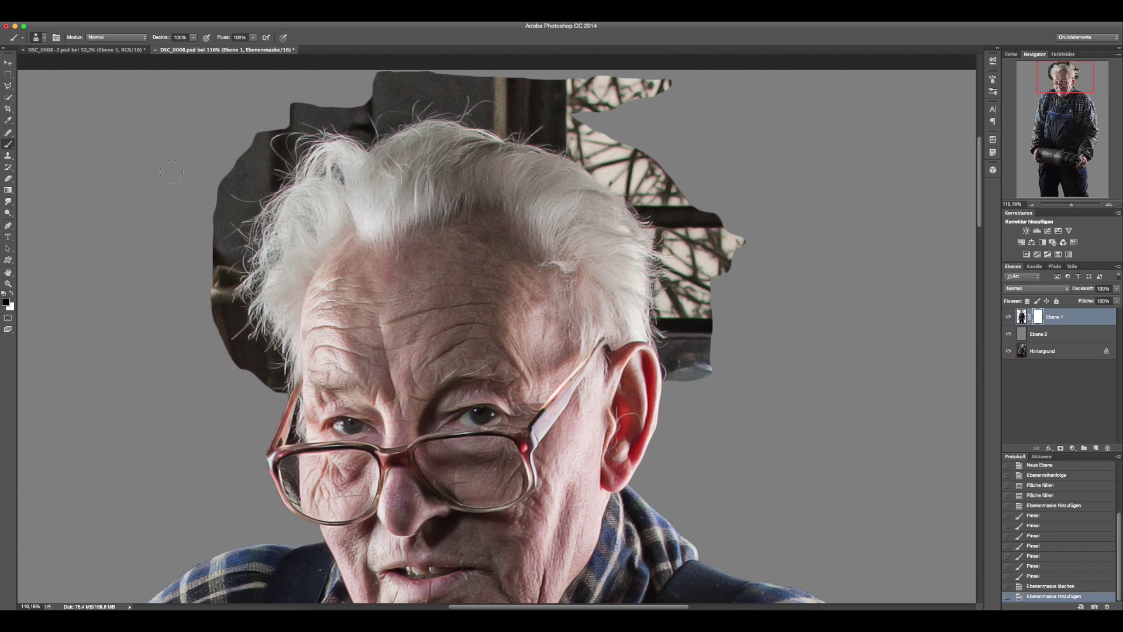
{"action": "mouse_move", "coordinate": [238, 152]}
{"action": "left_mouse_down"}
{"action": "mouse_move", "coordinate": [205, 226]}
{"action": "mouse_move", "coordinate": [209, 308]}
{"action": "mouse_move", "coordinate": [216, 381]}
{"action": "mouse_move", "coordinate": [239, 374]}
{"action": "mouse_move", "coordinate": [257, 389]}
{"action": "mouse_move", "coordinate": [205, 328]}
{"action": "mouse_move", "coordinate": [200, 261]}
{"action": "mouse_move", "coordinate": [225, 191]}
{"action": "mouse_move", "coordinate": [253, 172]}
{"action": "mouse_move", "coordinate": [299, 92]}
{"action": "mouse_move", "coordinate": [289, 104]}
{"action": "mouse_move", "coordinate": [359, 106]}
{"action": "mouse_move", "coordinate": [396, 65]}
{"action": "mouse_move", "coordinate": [448, 61]}
{"action": "mouse_move", "coordinate": [386, 103]}
{"action": "mouse_move", "coordinate": [539, 59]}
{"action": "mouse_move", "coordinate": [668, 80]}
{"action": "mouse_move", "coordinate": [485, 92]}
{"action": "mouse_move", "coordinate": [636, 100]}
{"action": "mouse_move", "coordinate": [551, 100]}
{"action": "mouse_move", "coordinate": [743, 224]}
{"action": "mouse_move", "coordinate": [646, 156]}
{"action": "mouse_move", "coordinate": [731, 263]}
{"action": "mouse_move", "coordinate": [672, 188]}
{"action": "mouse_move", "coordinate": [701, 376]}
{"action": "left_mouse_up"}
{"action": "key", "text": "bracketright"}
{"action": "key", "text": "bracketright"}
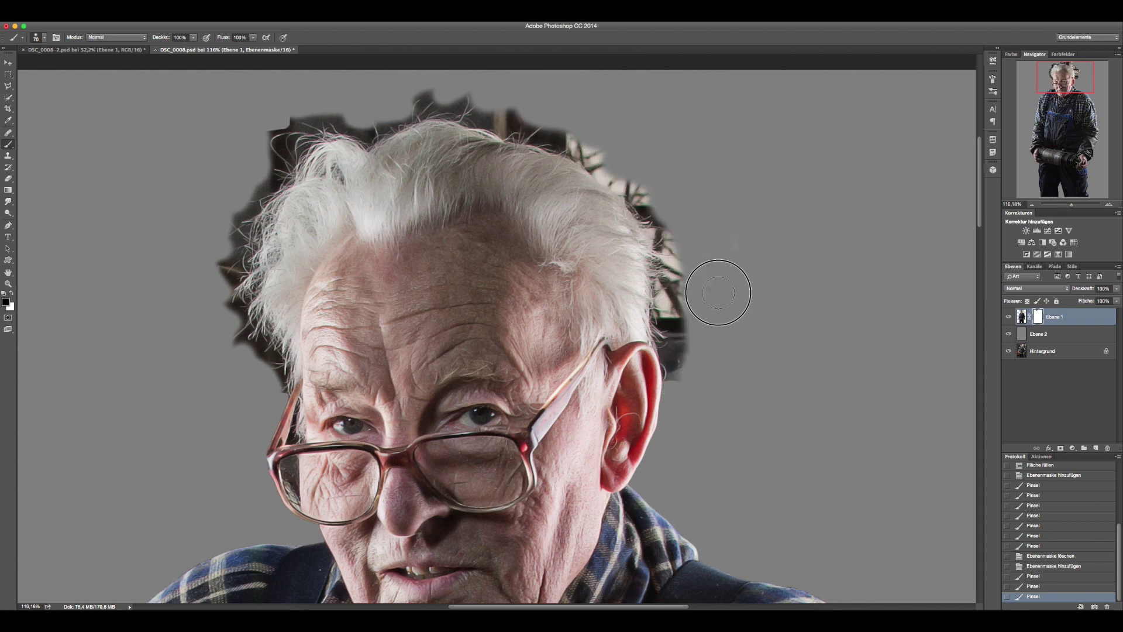
{"action": "key", "text": "bracketleft"}
{"action": "mouse_move", "coordinate": [692, 268]}
{"action": "left_mouse_down"}
{"action": "mouse_move", "coordinate": [682, 328]}
{"action": "mouse_move", "coordinate": [689, 389]}
{"action": "mouse_move", "coordinate": [697, 269]}
{"action": "mouse_move", "coordinate": [676, 211]}
{"action": "mouse_move", "coordinate": [601, 130]}
{"action": "mouse_move", "coordinate": [570, 130]}
{"action": "mouse_move", "coordinate": [665, 187]}
{"action": "mouse_move", "coordinate": [572, 126]}
{"action": "mouse_move", "coordinate": [486, 102]}
{"action": "left_mouse_up"}
{"action": "left_click_drag", "start_coordinate": [326, 100], "coordinate": [275, 120]}
{"action": "mouse_move", "coordinate": [253, 175]}
{"action": "left_mouse_down"}
{"action": "mouse_move", "coordinate": [202, 268]}
{"action": "mouse_move", "coordinate": [213, 265]}
{"action": "mouse_move", "coordinate": [243, 377]}
{"action": "left_mouse_up"}
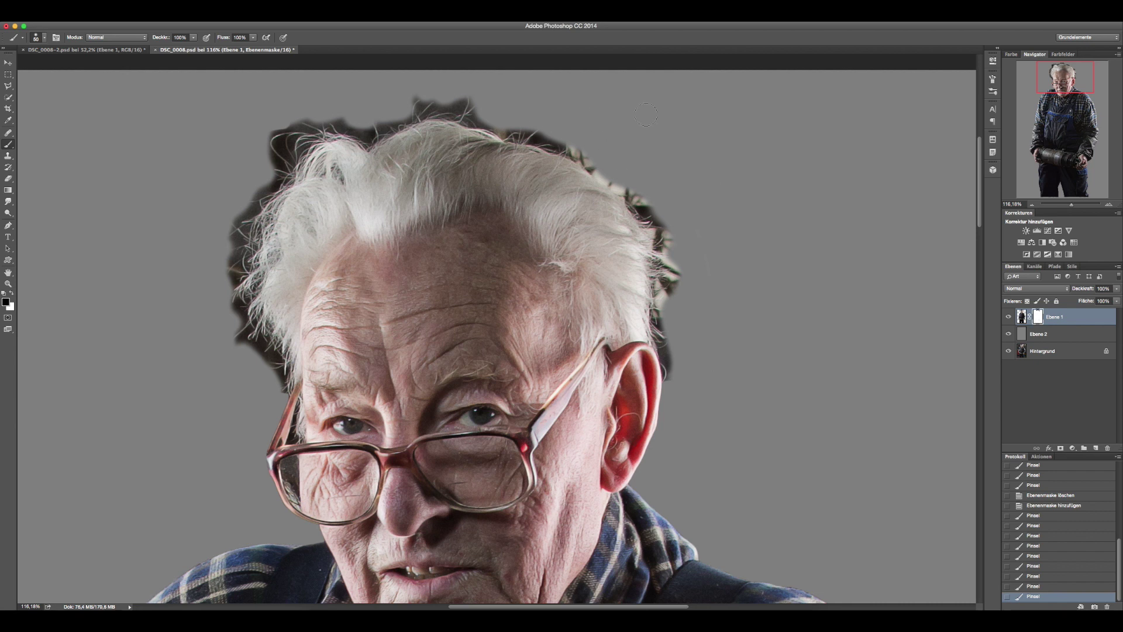
Apply Ebene 1's mask permanently with Ebenenmaske anwenden from the thumbnail menu.
{"action": "right_click", "coordinate": [1039, 320]}
{"action": "left_click", "coordinate": [1052, 297]}
{"action": "right_click", "coordinate": [1038, 320]}
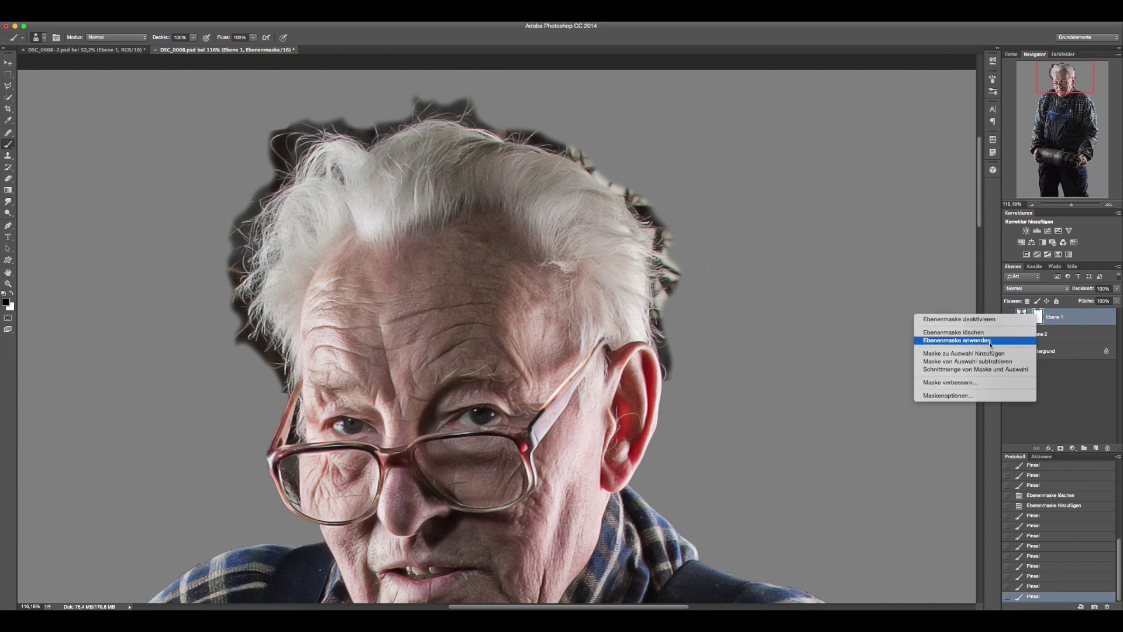
{"action": "left_click", "coordinate": [996, 345]}
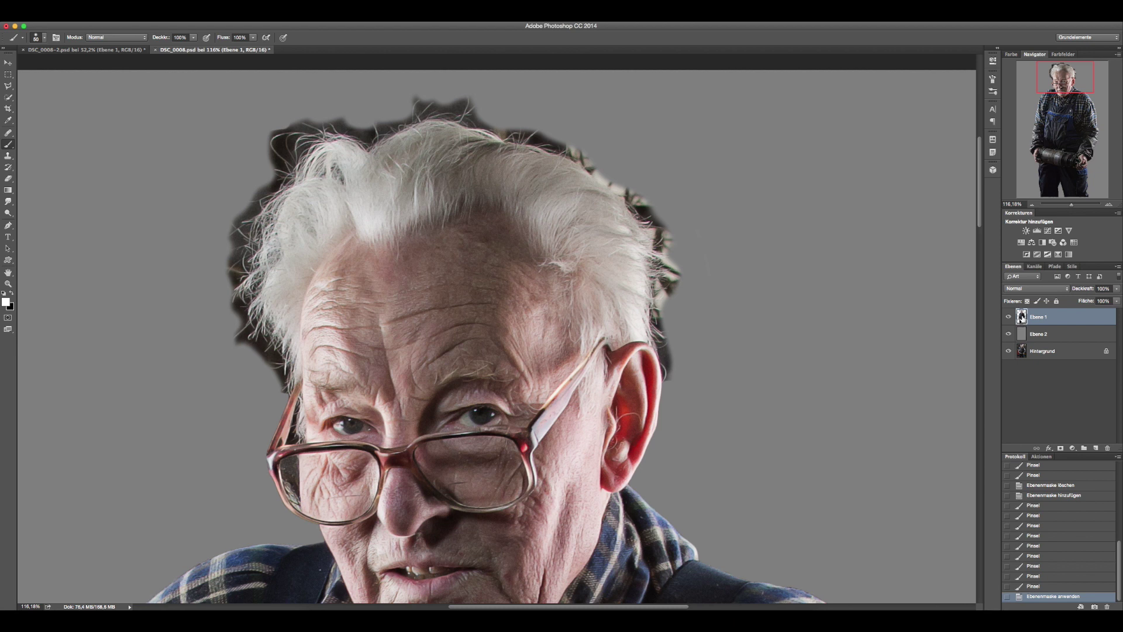
Load the head layer's outline as a selection and open Refine Edge (Kante verbessern) for it.
{"action": "left_click", "coordinate": [1021, 316], "text": "ctrl"}
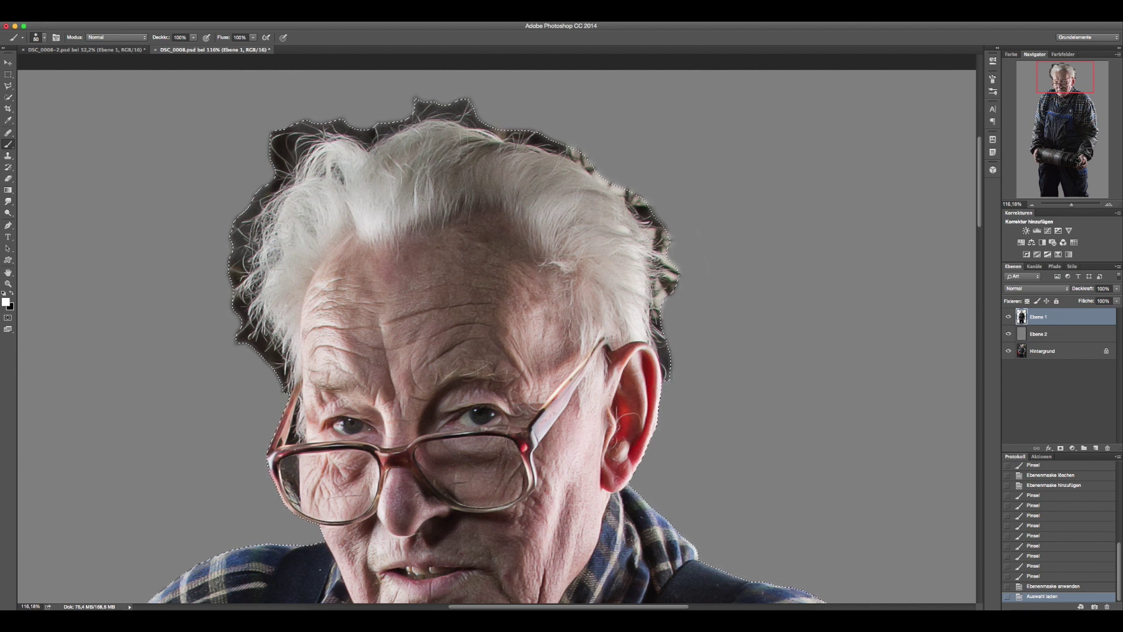
{"action": "left_click", "coordinate": [8, 74]}
{"action": "right_click", "coordinate": [451, 205]}
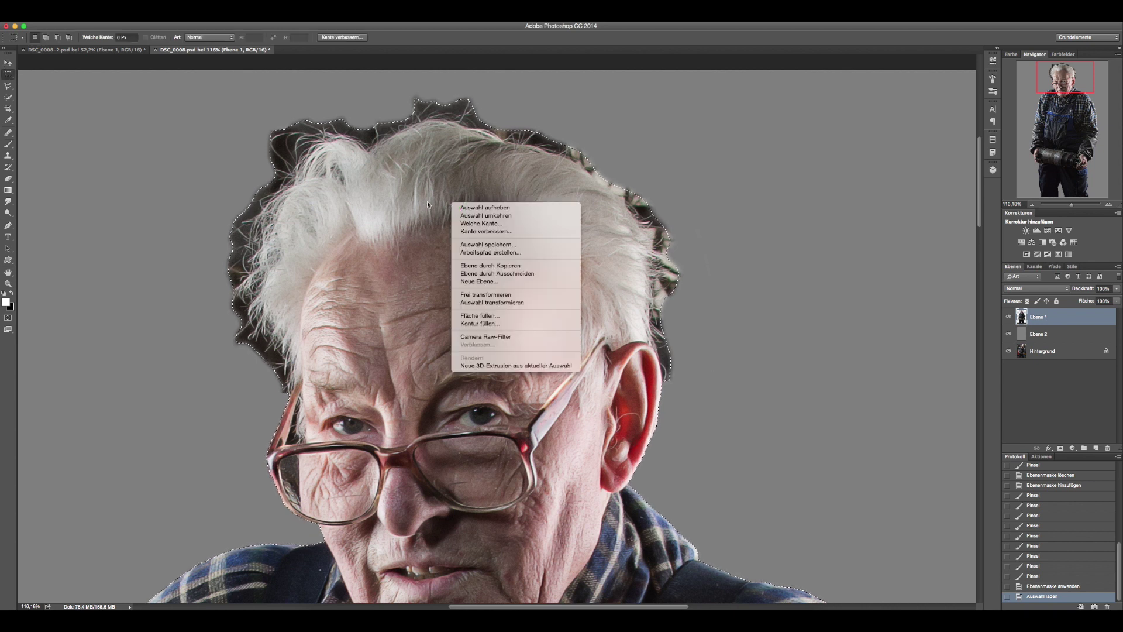
{"action": "right_click", "coordinate": [376, 202]}
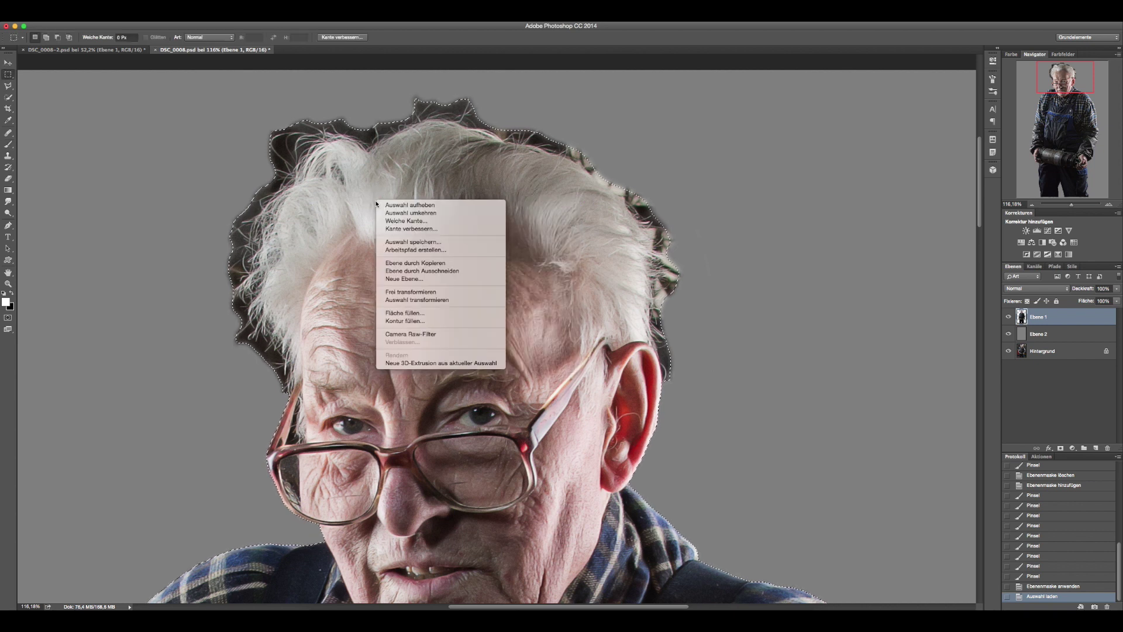
{"action": "left_click", "coordinate": [438, 229]}
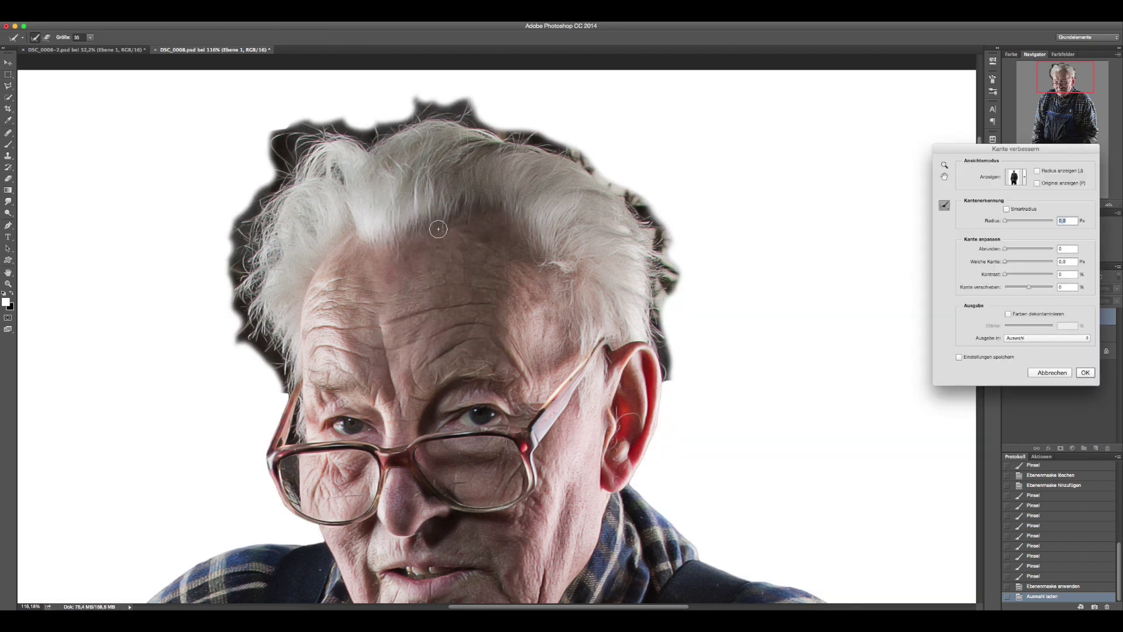
Brush along the top, right and left hair edges with a size 90 refine brush, then shrink it to 70.
{"action": "left_click_drag", "start_coordinate": [559, 200], "coordinate": [600, 226]}
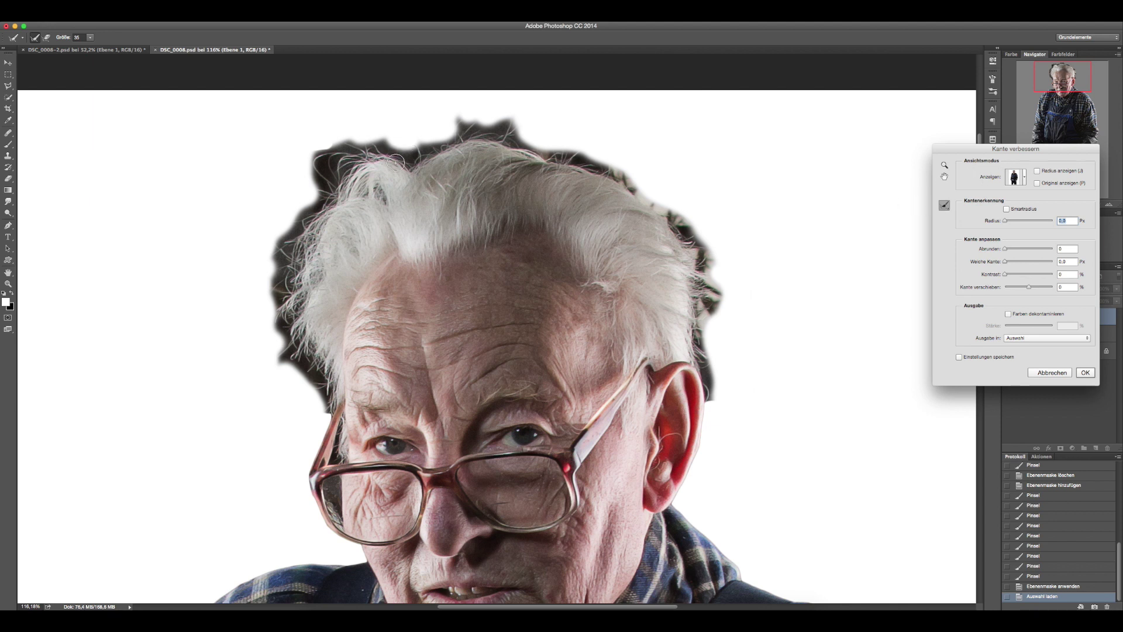
{"action": "scroll", "coordinate": [382, 233], "scroll_direction": "down", "scroll_amount": 2}
{"action": "scroll", "coordinate": [400, 219], "scroll_direction": "left", "scroll_amount": 2}
{"action": "key", "text": "bracketright"}
{"action": "key", "text": "bracketright"}
{"action": "key", "text": "bracketright"}
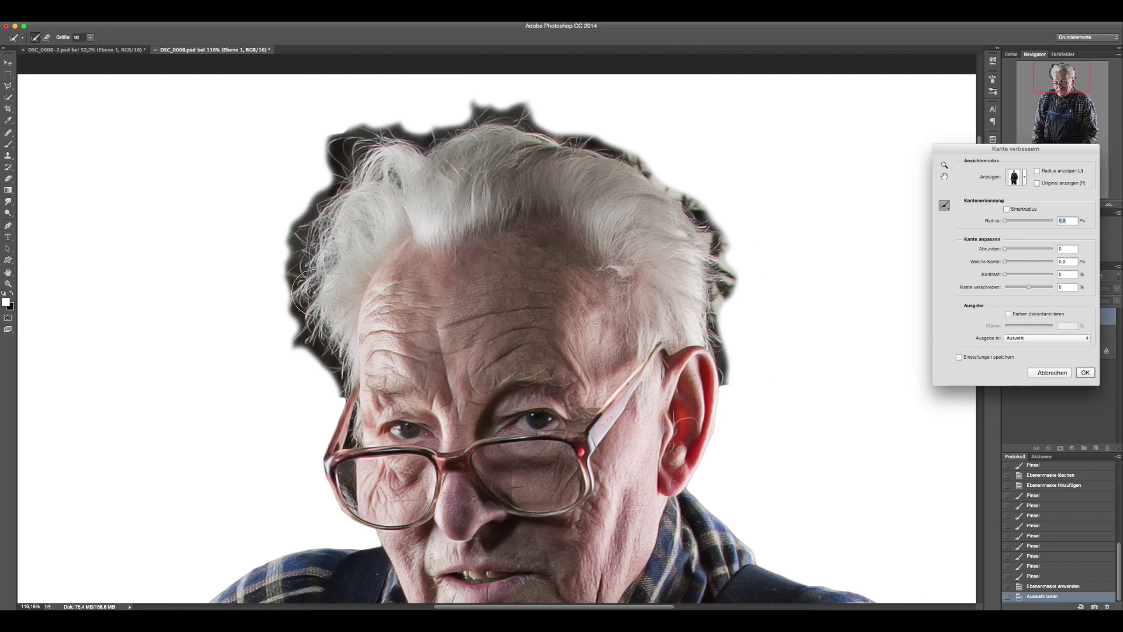
{"action": "scroll", "coordinate": [445, 146], "scroll_direction": "right", "scroll_amount": 3}
{"action": "left_click_drag", "start_coordinate": [493, 130], "coordinate": [644, 262]}
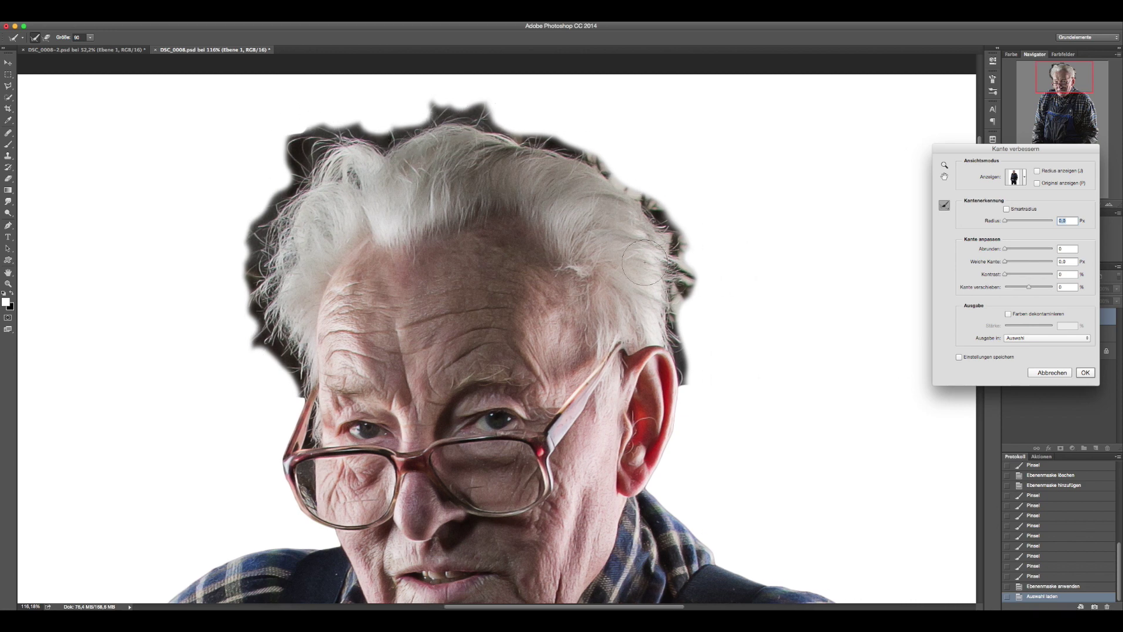
{"action": "left_click_drag", "start_coordinate": [213, 329], "coordinate": [319, 222]}
{"action": "key", "text": "bracketleft"}
{"action": "key", "text": "bracketleft"}
{"action": "key", "text": "bracketleft"}
{"action": "scroll", "coordinate": [296, 363], "scroll_direction": "down", "scroll_amount": 2}
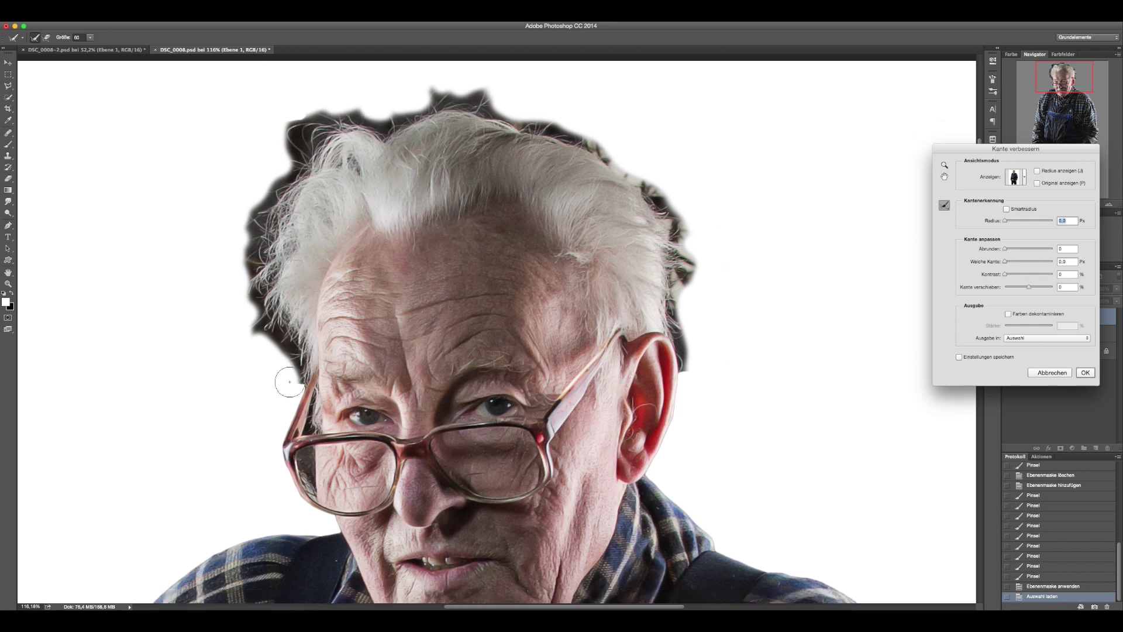
Paint the refine radius left of the hair and right of the ear, output to Ebenenmaske, and confirm.
{"action": "mouse_move", "coordinate": [297, 367]}
{"action": "left_mouse_down"}
{"action": "mouse_move", "coordinate": [258, 253]}
{"action": "mouse_move", "coordinate": [233, 269]}
{"action": "mouse_move", "coordinate": [283, 231]}
{"action": "mouse_move", "coordinate": [260, 269]}
{"action": "mouse_move", "coordinate": [296, 201]}
{"action": "mouse_move", "coordinate": [265, 207]}
{"action": "mouse_move", "coordinate": [263, 151]}
{"action": "mouse_move", "coordinate": [358, 105]}
{"action": "mouse_move", "coordinate": [310, 117]}
{"action": "mouse_move", "coordinate": [353, 145]}
{"action": "mouse_move", "coordinate": [346, 125]}
{"action": "mouse_move", "coordinate": [436, 90]}
{"action": "mouse_move", "coordinate": [363, 106]}
{"action": "mouse_move", "coordinate": [376, 138]}
{"action": "mouse_move", "coordinate": [556, 100]}
{"action": "mouse_move", "coordinate": [596, 121]}
{"action": "mouse_move", "coordinate": [479, 135]}
{"action": "mouse_move", "coordinate": [662, 155]}
{"action": "mouse_move", "coordinate": [597, 170]}
{"action": "mouse_move", "coordinate": [641, 181]}
{"action": "mouse_move", "coordinate": [684, 238]}
{"action": "mouse_move", "coordinate": [682, 276]}
{"action": "mouse_move", "coordinate": [702, 281]}
{"action": "mouse_move", "coordinate": [655, 279]}
{"action": "mouse_move", "coordinate": [672, 357]}
{"action": "mouse_move", "coordinate": [696, 321]}
{"action": "mouse_move", "coordinate": [678, 232]}
{"action": "mouse_move", "coordinate": [682, 313]}
{"action": "mouse_move", "coordinate": [647, 221]}
{"action": "mouse_move", "coordinate": [675, 356]}
{"action": "left_mouse_up"}
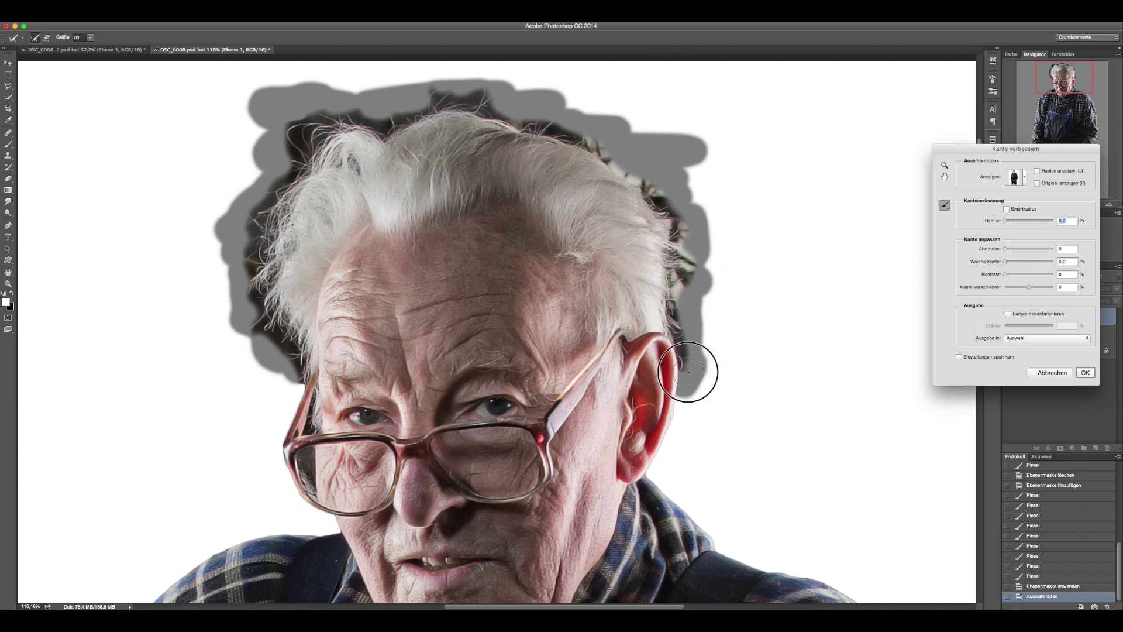
{"action": "mouse_move", "coordinate": [688, 372]}
{"action": "left_mouse_down"}
{"action": "mouse_move", "coordinate": [716, 346]}
{"action": "mouse_move", "coordinate": [725, 315]}
{"action": "left_mouse_up"}
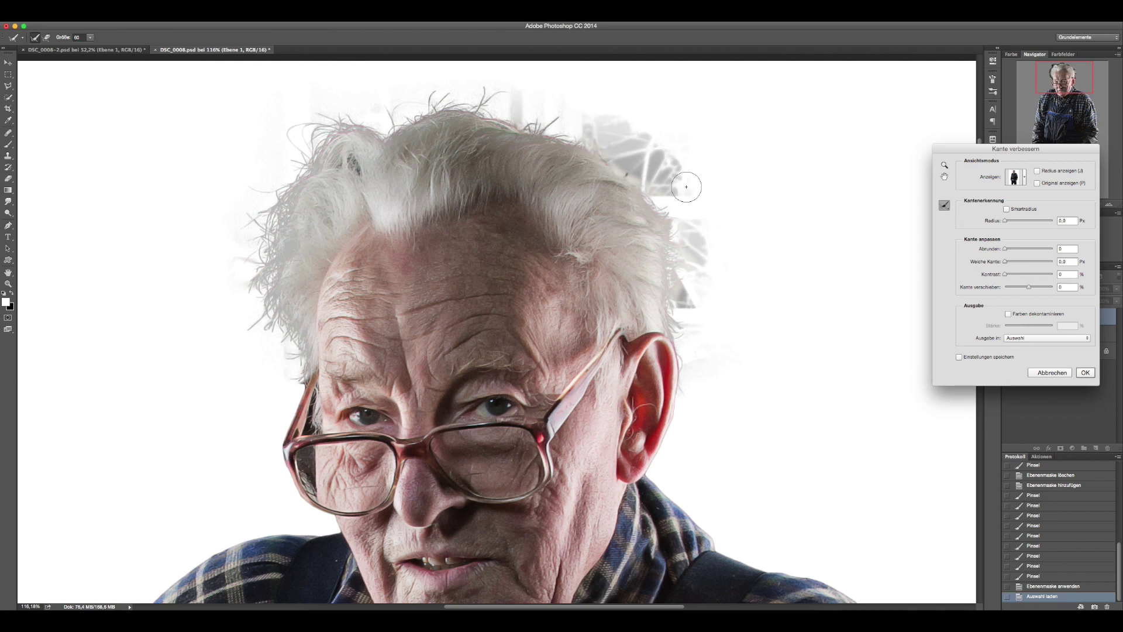
{"action": "left_click", "coordinate": [1022, 338]}
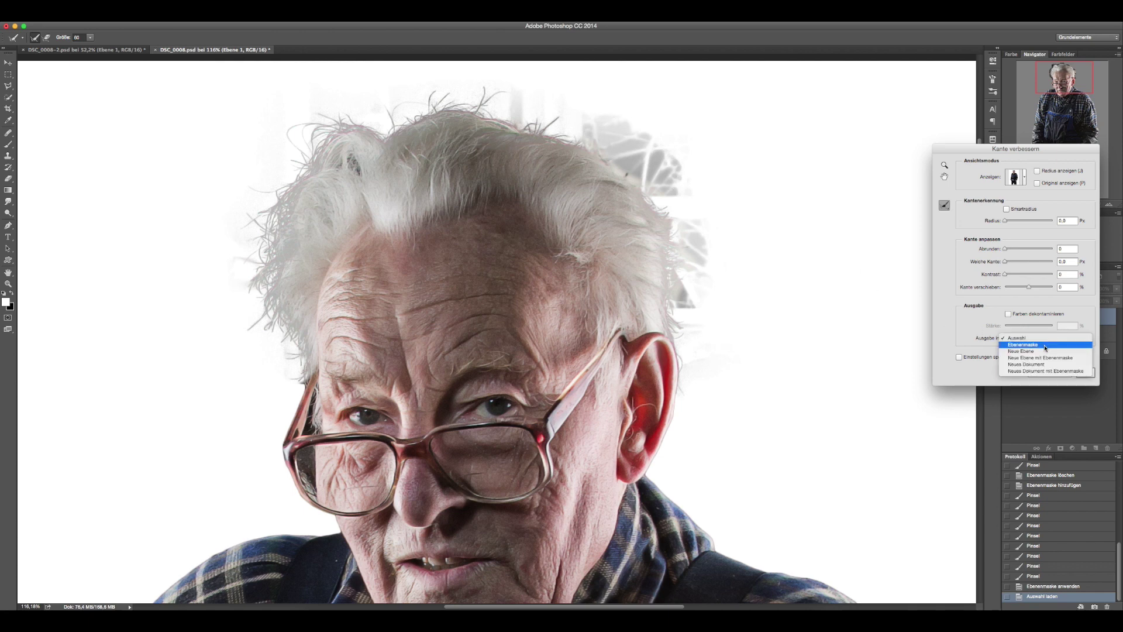
{"action": "left_click", "coordinate": [1025, 345]}
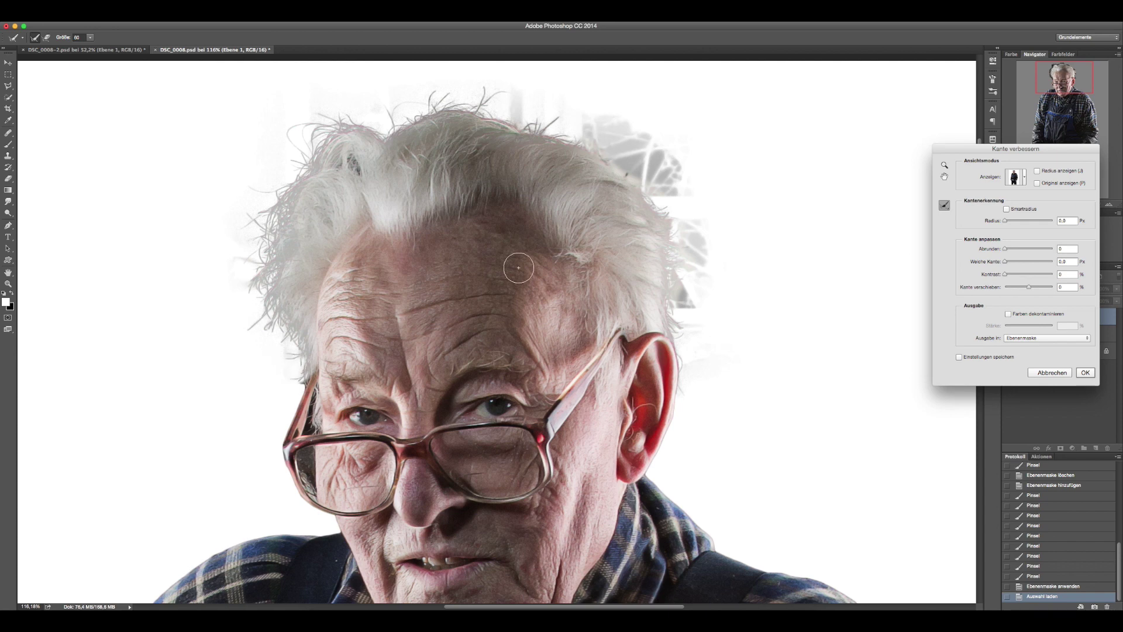
{"action": "left_click", "coordinate": [1085, 373]}
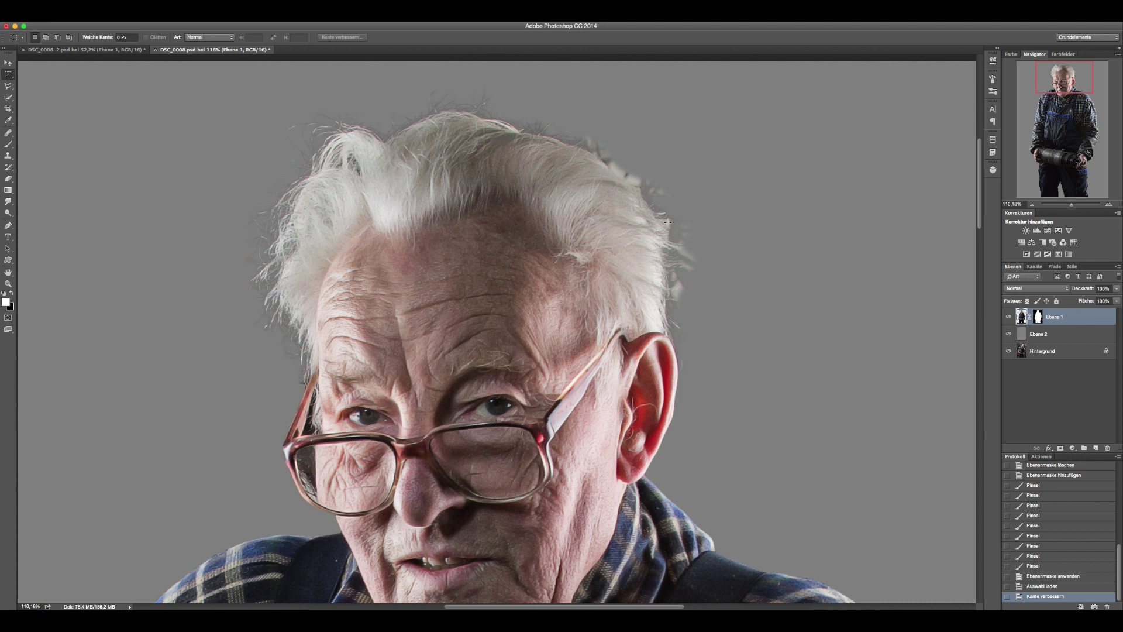
On Ebene 1's new mask, paint black with an enlarged brush to hide leftovers beside the right hair edge.
{"action": "left_click", "coordinate": [1038, 319]}
{"action": "key", "text": "x"}
{"action": "left_click", "coordinate": [9, 145]}
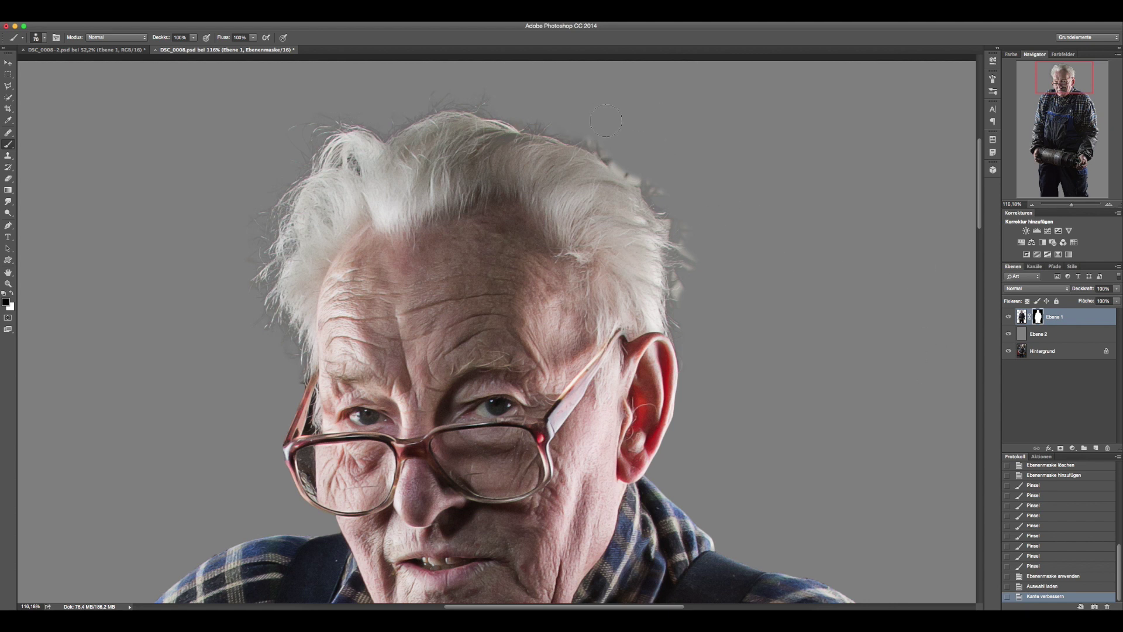
{"action": "key", "text": "]"}
{"action": "key", "text": "]"}
{"action": "left_click_drag", "start_coordinate": [602, 134], "coordinate": [716, 232]}
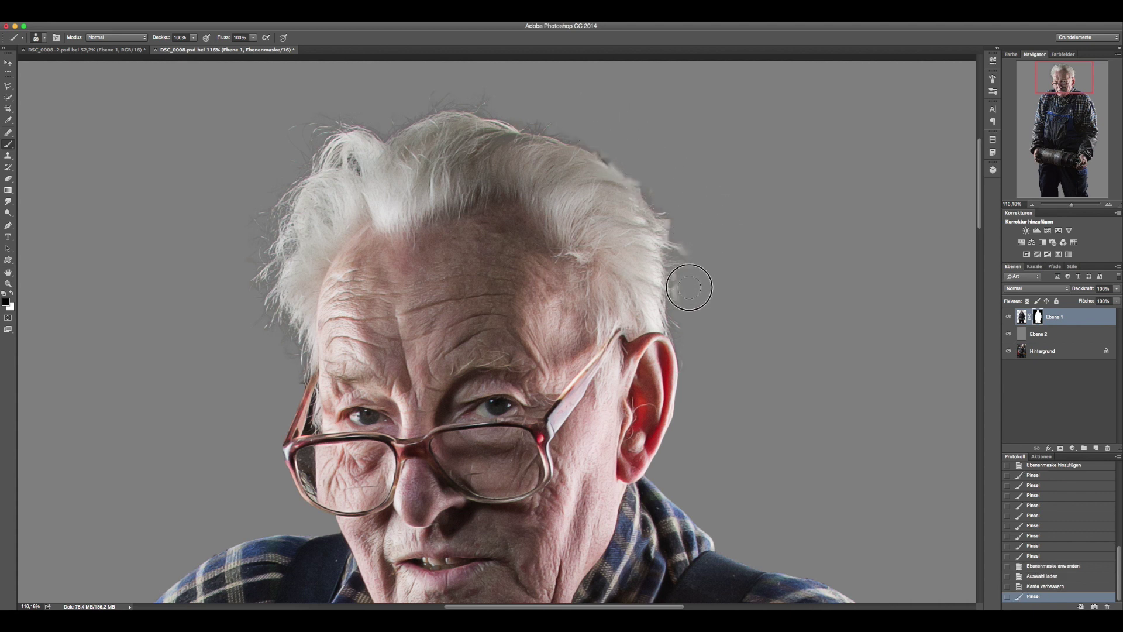
Mask out leftover spots and fringe along the right edge of the hair.
{"action": "key", "text": "["}
{"action": "key", "text": "["}
{"action": "key", "text": "["}
{"action": "left_click", "coordinate": [653, 162]}
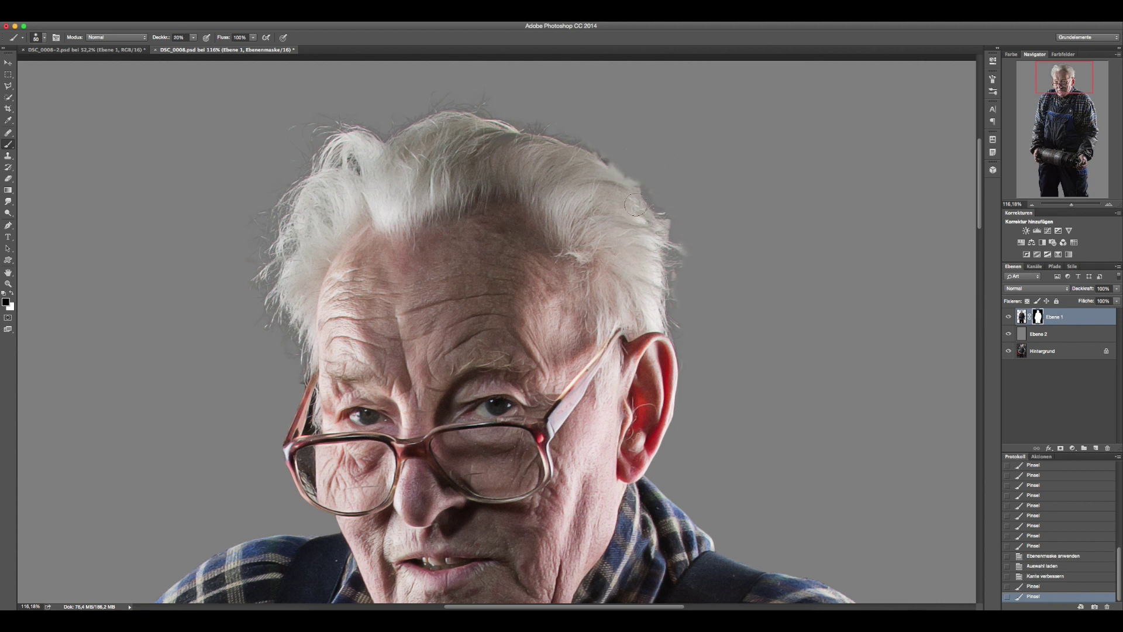
{"action": "mouse_move", "coordinate": [640, 168]}
{"action": "left_mouse_down"}
{"action": "mouse_move", "coordinate": [657, 176]}
{"action": "mouse_move", "coordinate": [695, 363]}
{"action": "left_mouse_up"}
{"action": "key", "text": "]"}
{"action": "key", "text": "]"}
{"action": "key", "text": "]"}
{"action": "key", "text": "["}
{"action": "key", "text": "["}
{"action": "key", "text": "["}
{"action": "left_click", "coordinate": [624, 297]}
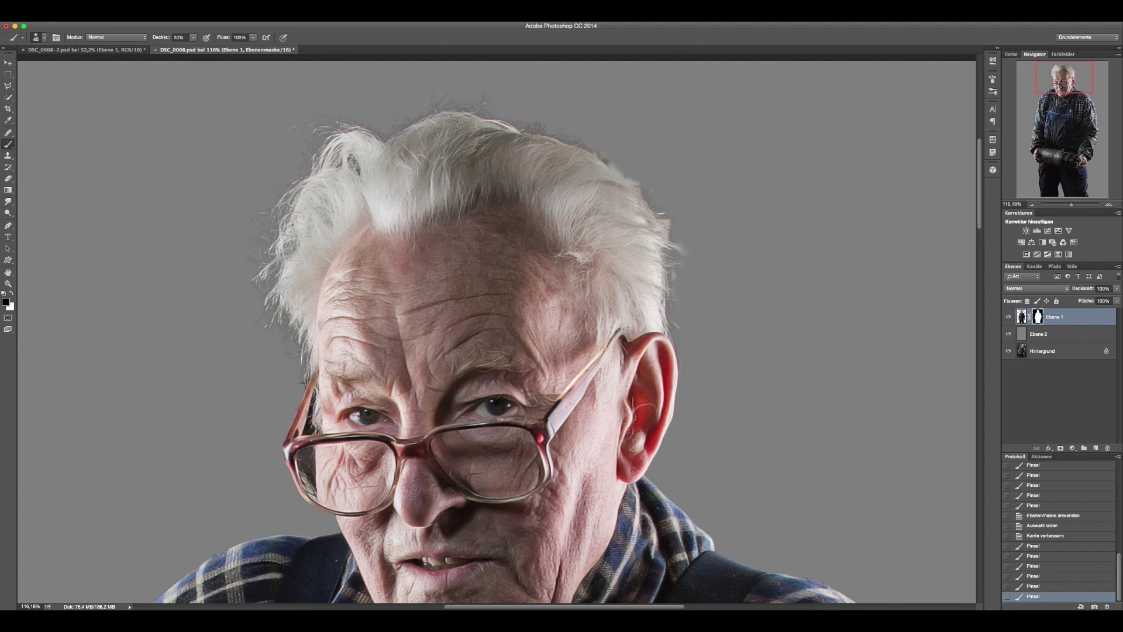
Clean fringe along the left and top hair edges, ending with a size 25 brush.
{"action": "key", "text": "]"}
{"action": "key", "text": "]"}
{"action": "key", "text": "]"}
{"action": "left_click_drag", "start_coordinate": [290, 351], "coordinate": [284, 368]}
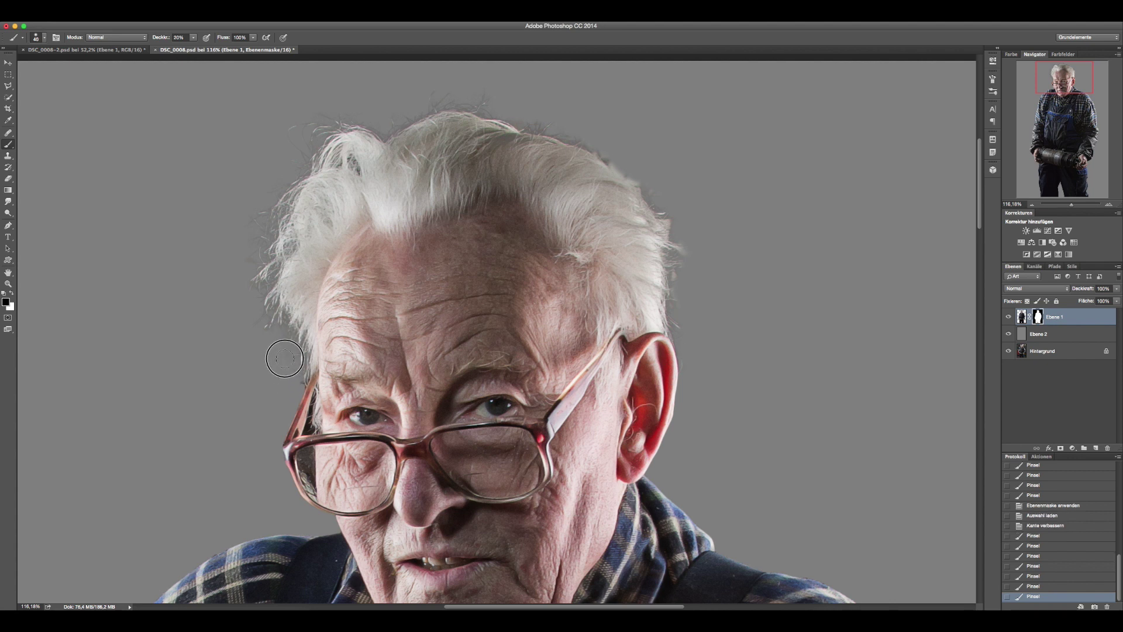
{"action": "key", "text": "["}
{"action": "key", "text": "["}
{"action": "key", "text": "["}
{"action": "left_click", "coordinate": [238, 251]}
{"action": "left_click_drag", "start_coordinate": [246, 251], "coordinate": [235, 247]}
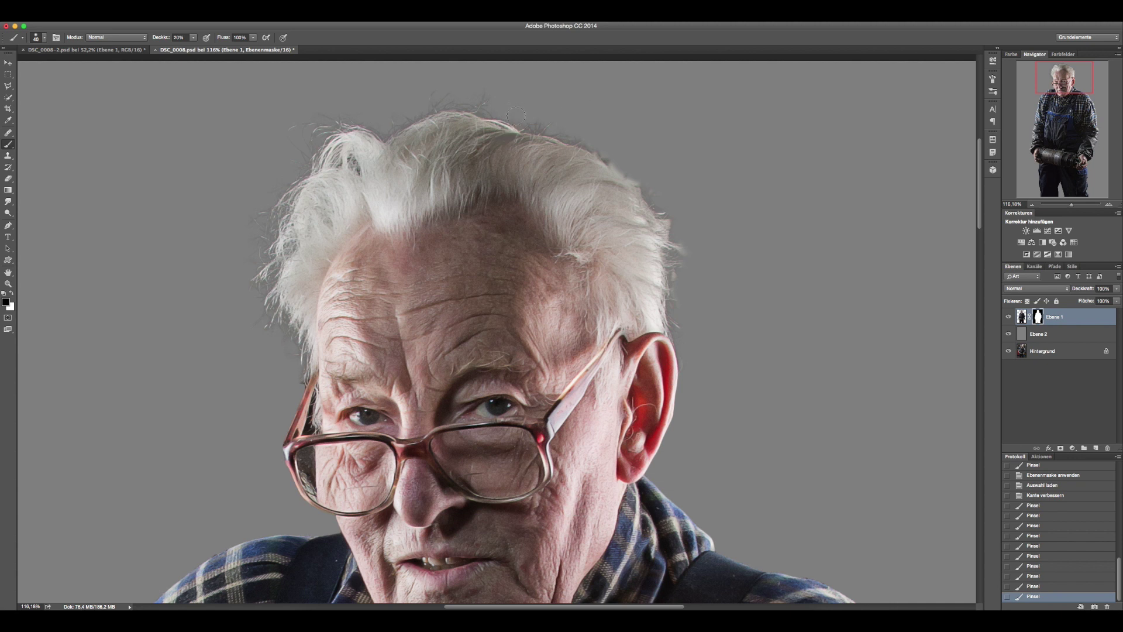
{"action": "left_click_drag", "start_coordinate": [516, 114], "coordinate": [529, 117]}
{"action": "key", "text": "["}
{"action": "left_click", "coordinate": [458, 91]}
{"action": "left_click_drag", "start_coordinate": [457, 91], "coordinate": [482, 94]}
{"action": "key", "text": "bracketleft"}
{"action": "key", "text": "bracketleft"}
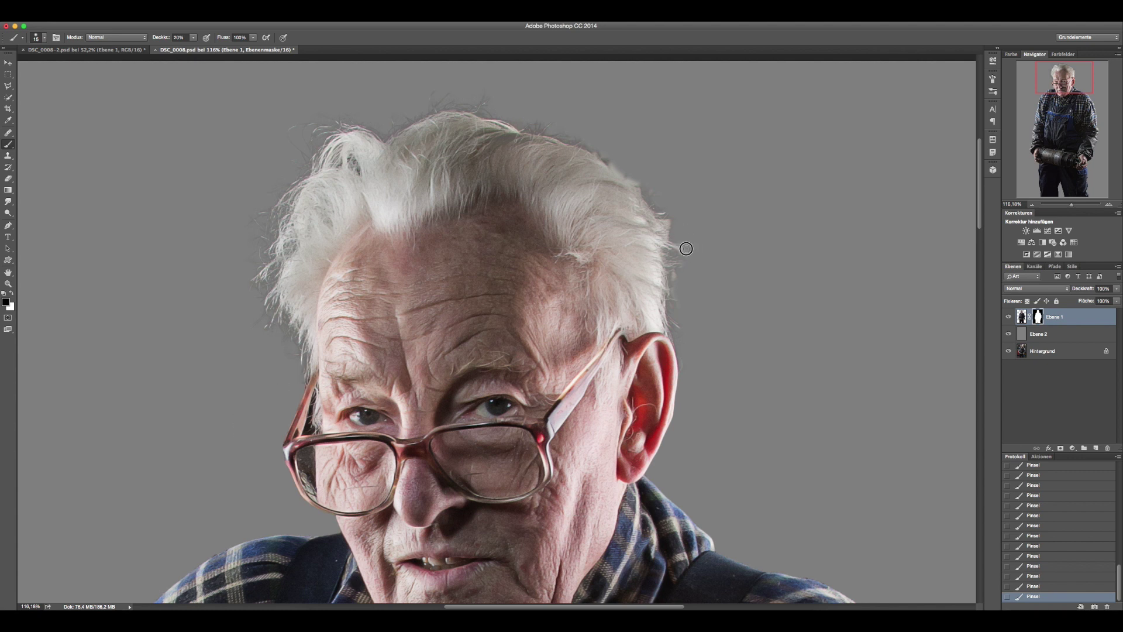
{"action": "key", "text": "bracketright"}
{"action": "key", "text": "bracketright"}
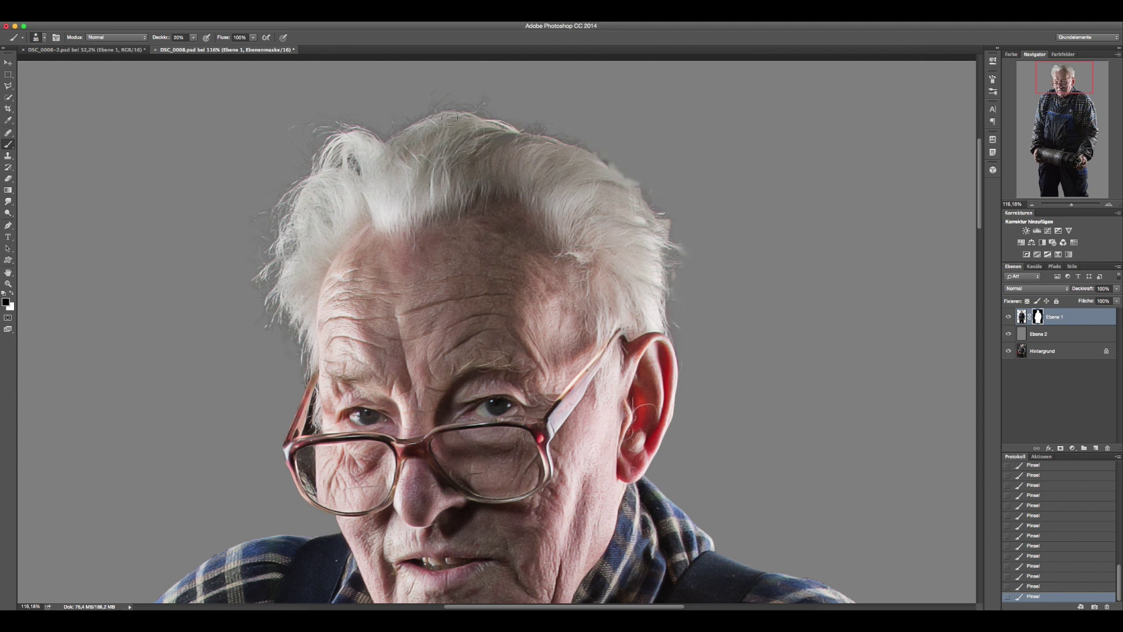